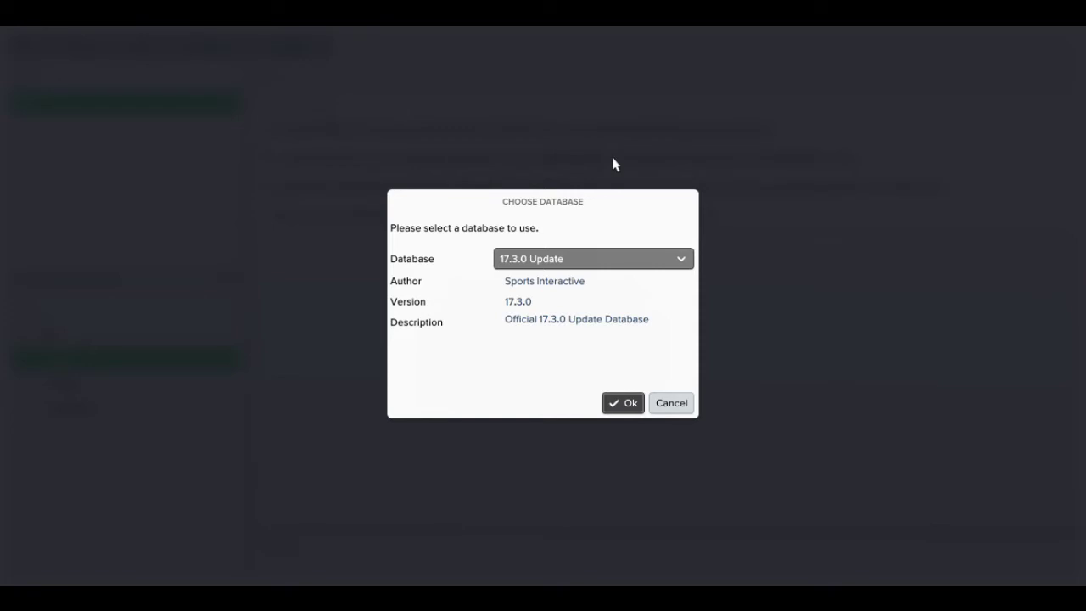
Step: Load the 17.3.0 Update database and filter its competitions by names containing "ladb"
left_click(628, 404)
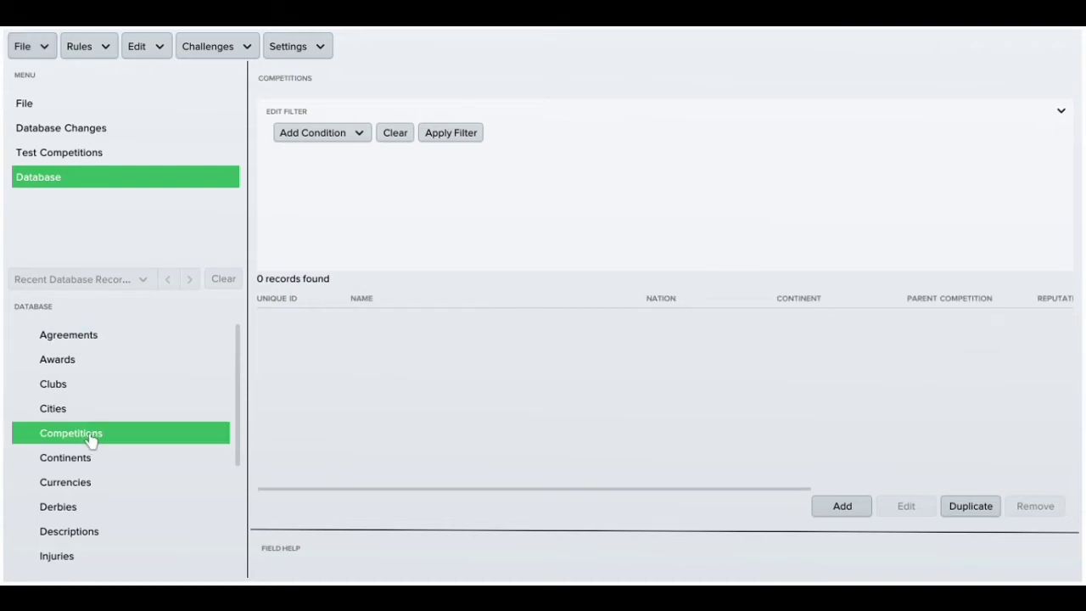
left_click(355, 133)
left_click(373, 174)
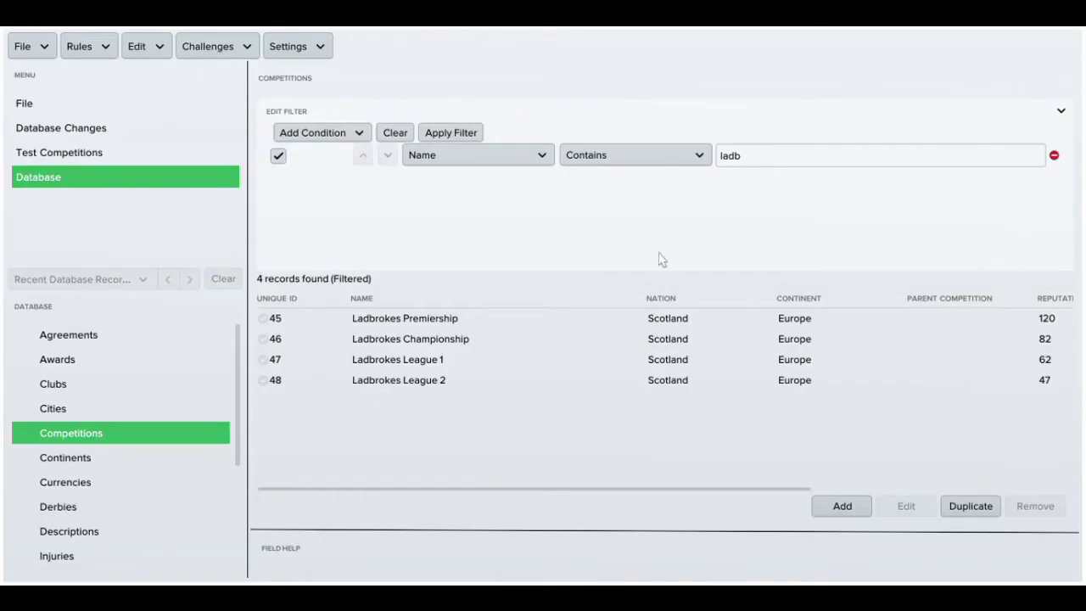
Step: Sort the Ladbrokes Championship teams by descending reputation and open Hibernian, Dundee Utd, Falkirk and St. Mirren together for editing
double_click(344, 342)
left_click(161, 363)
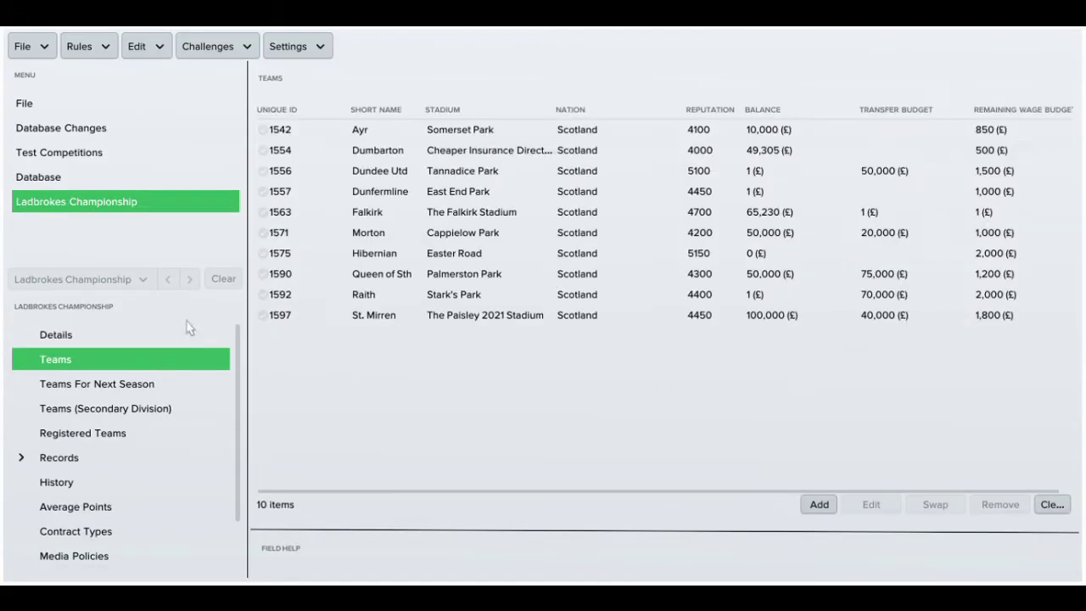
left_click(722, 108)
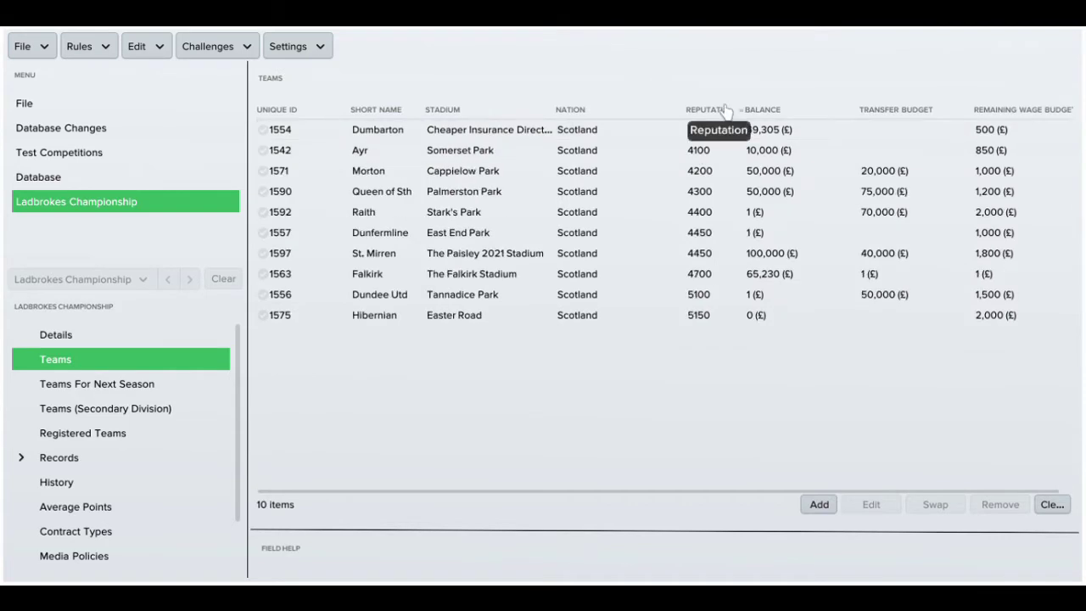
left_click(721, 108)
left_click(331, 131)
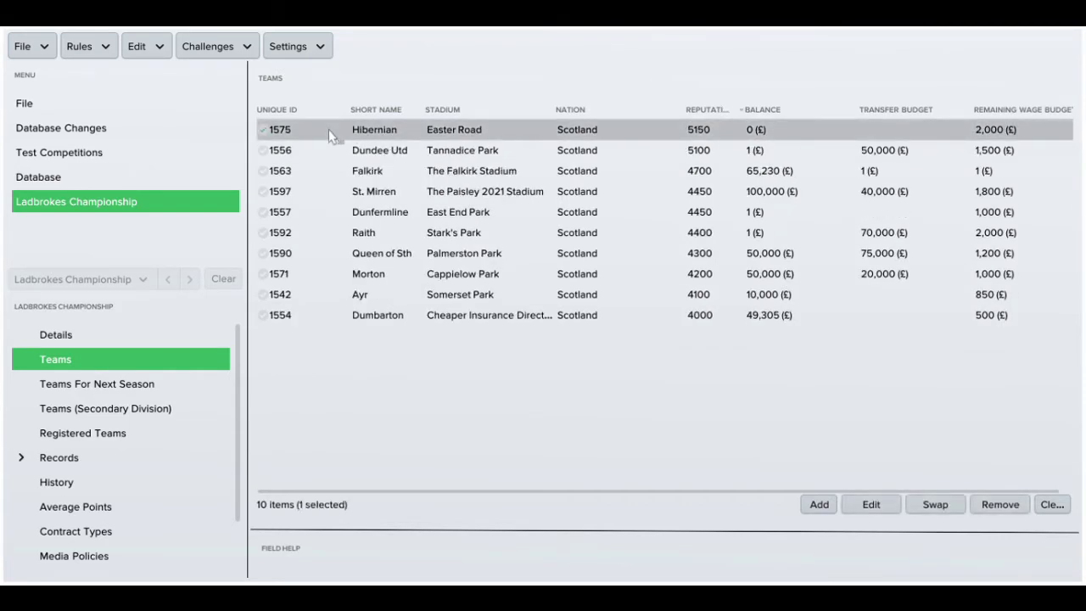
left_click(334, 188, "shift")
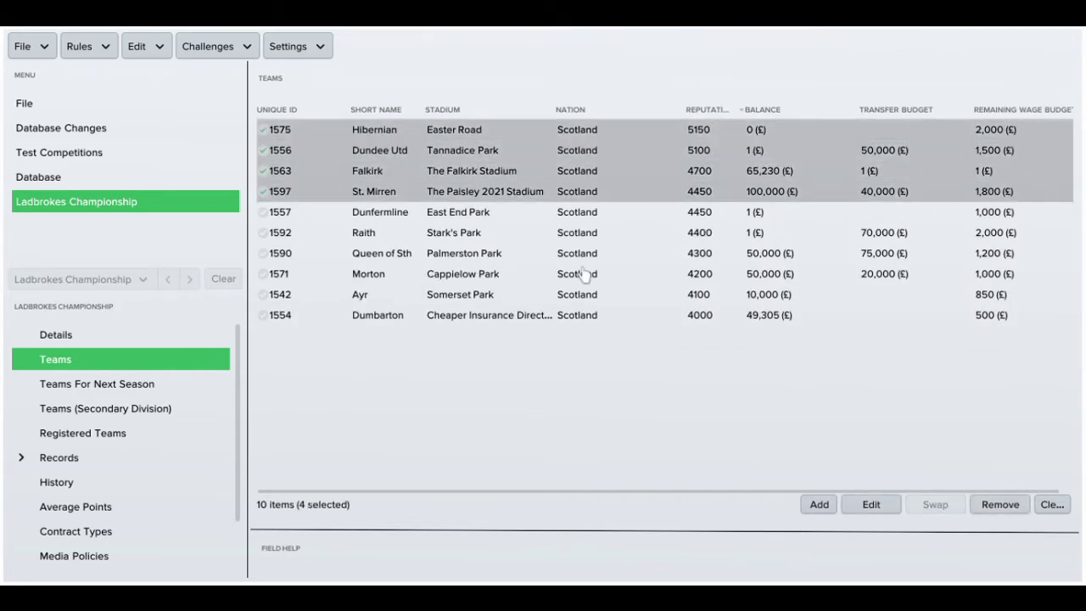
left_click(875, 505)
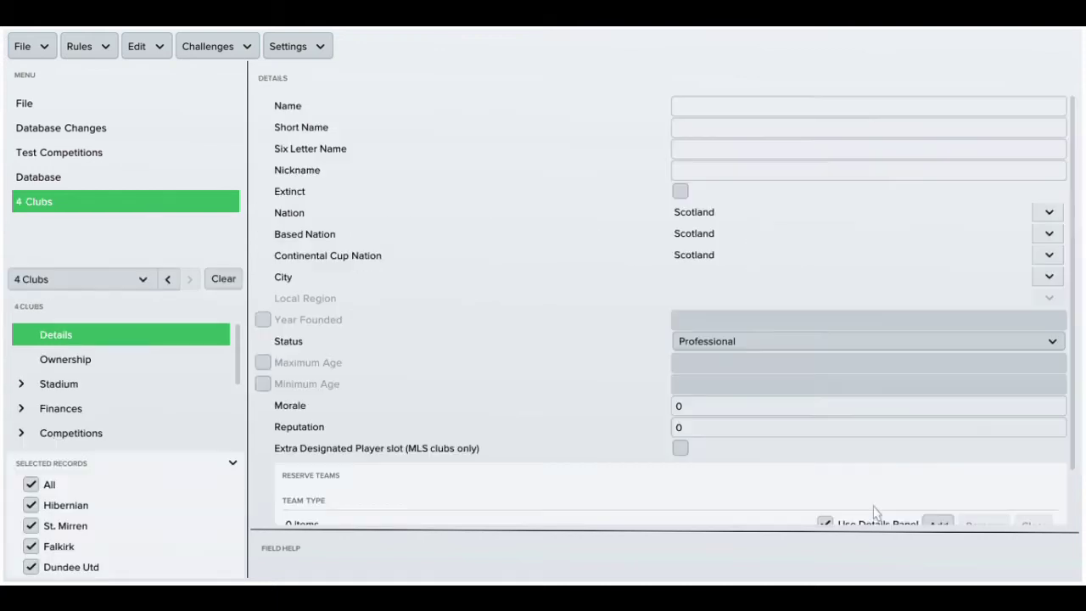
Step: Set the four clubs' division to Ladbrokes Premiership, finding it with a name filter containing "ladbro"
left_click(115, 434)
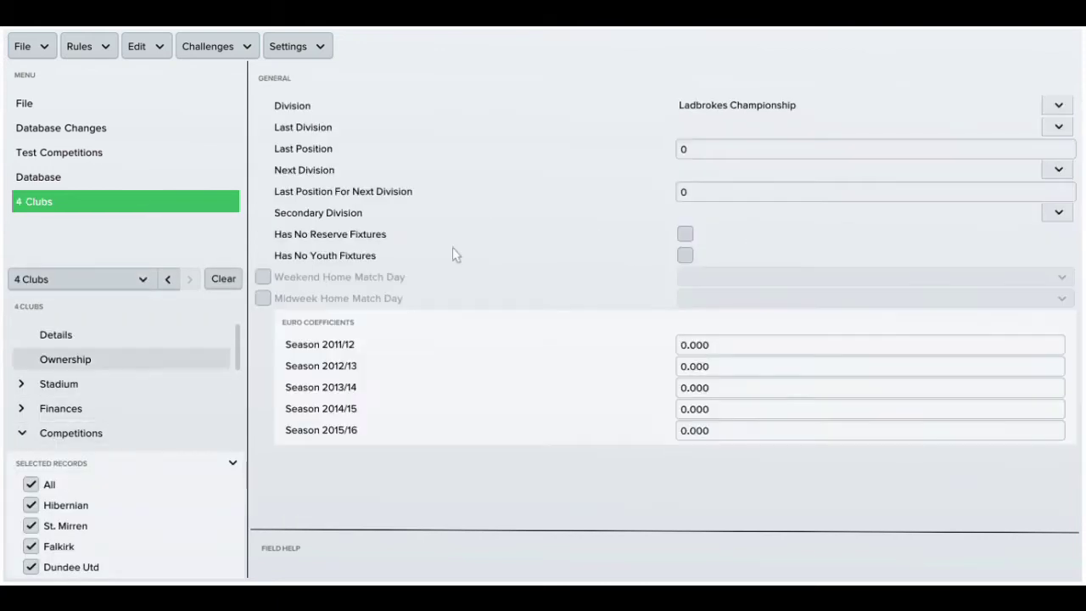
left_click(1059, 104)
left_click(1052, 126)
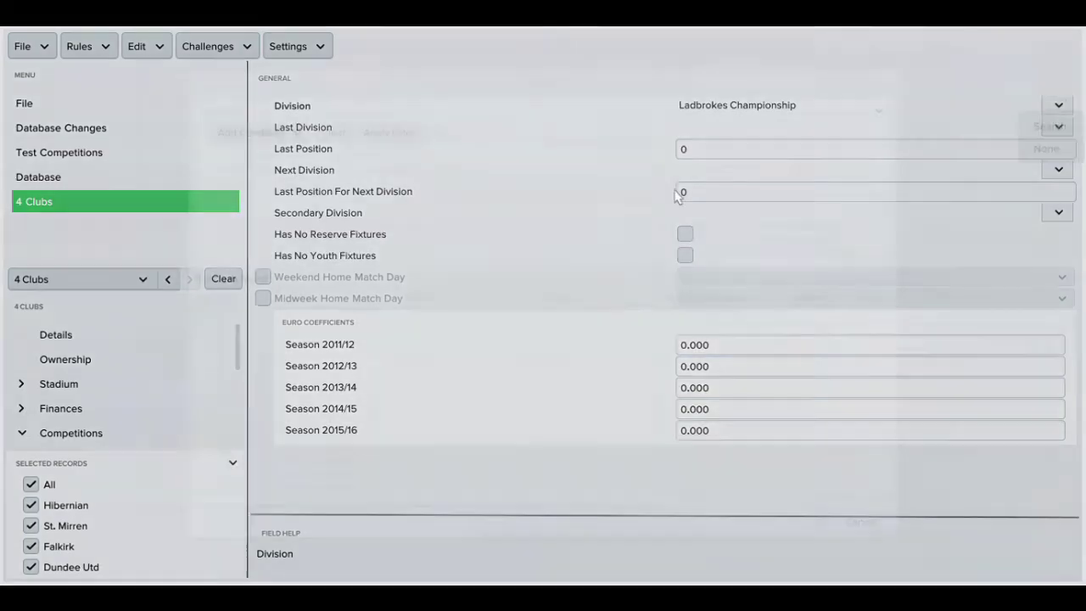
left_click(260, 136)
left_click(321, 178)
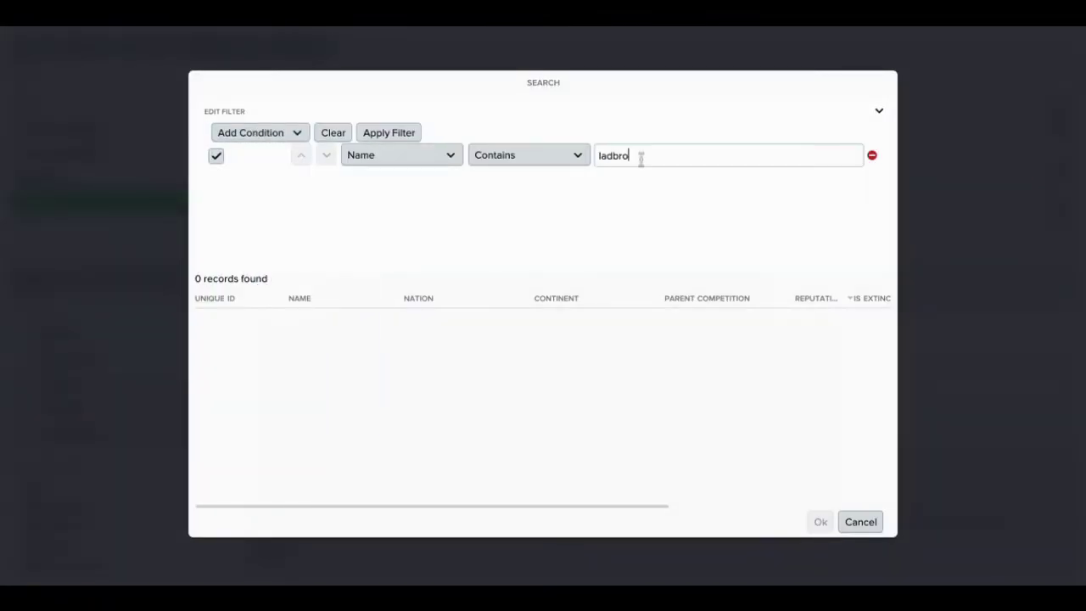
type("ladbro")
left_click(265, 322)
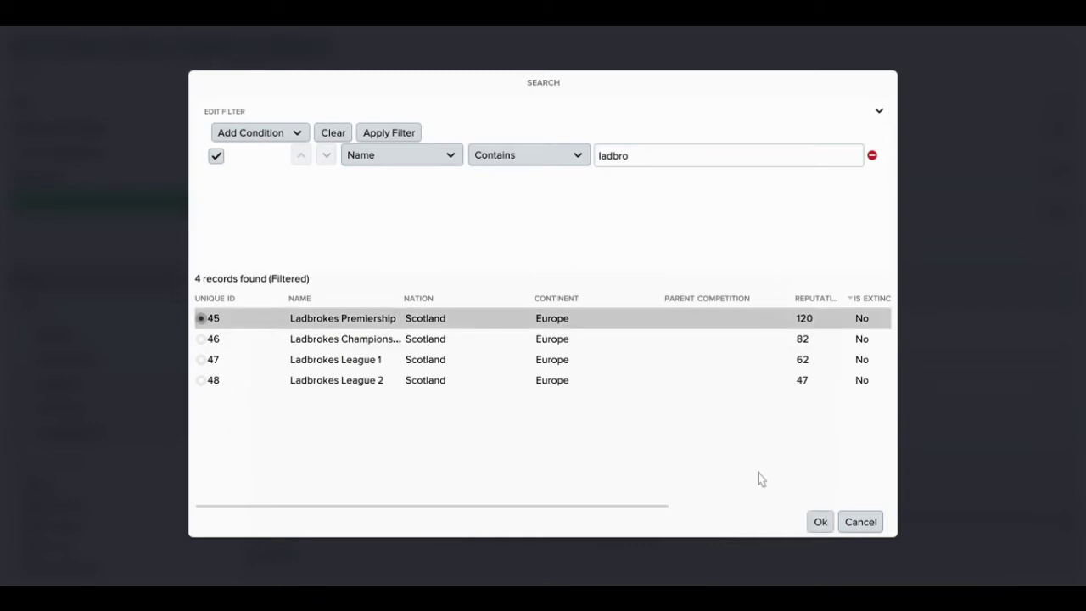
left_click(819, 521)
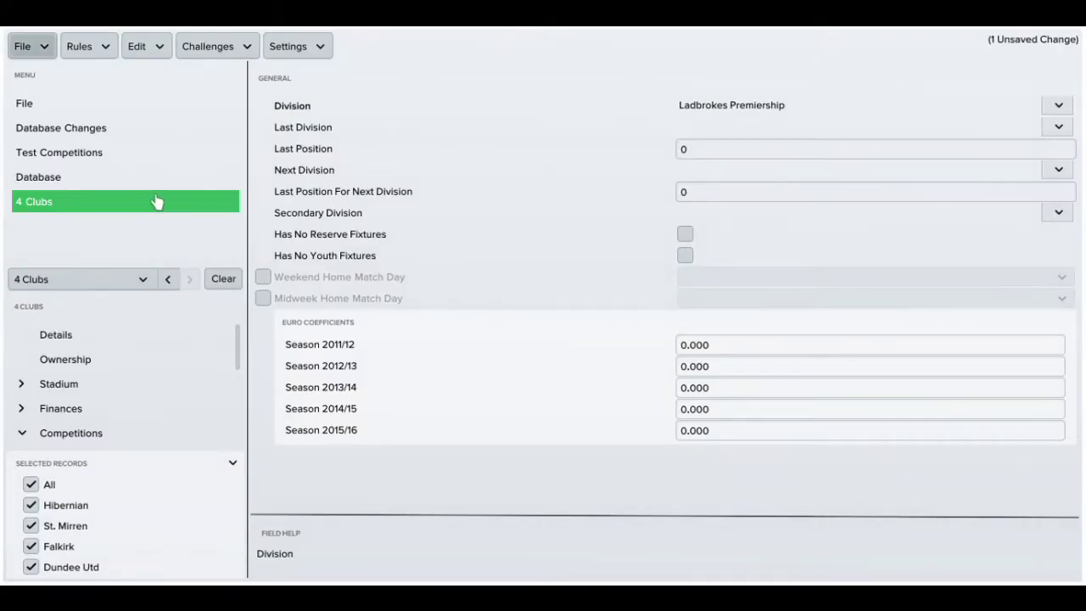
Step: From the Ladbrokes League 1 teams, open Livingston, Alloa, Airdrie, Stranraer, Brechin and Stenhousemuir, the six highest by reputation, together for editing
left_click(123, 178)
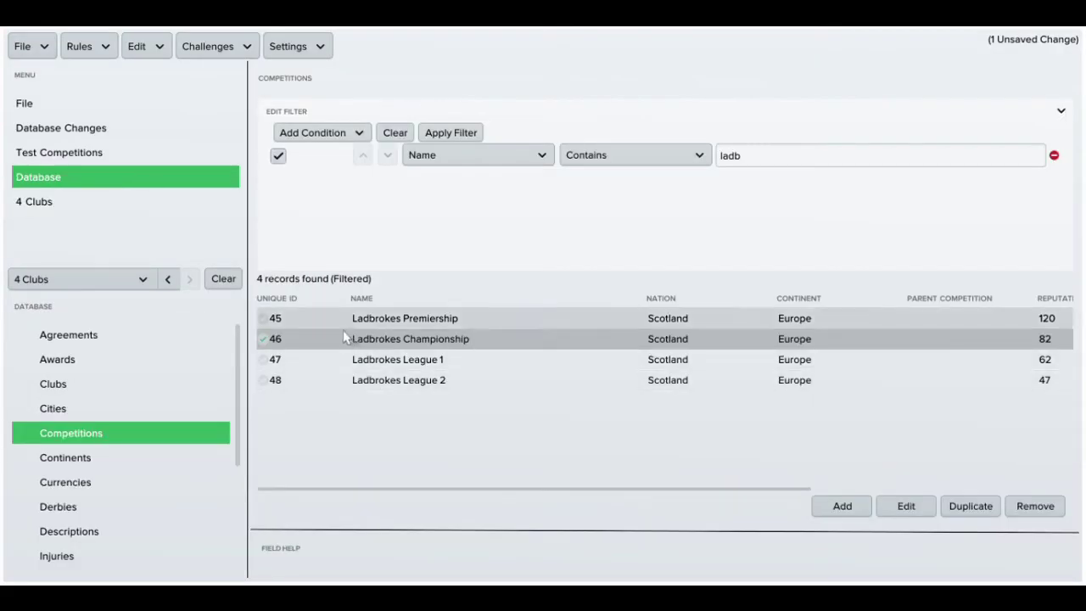
double_click(338, 362)
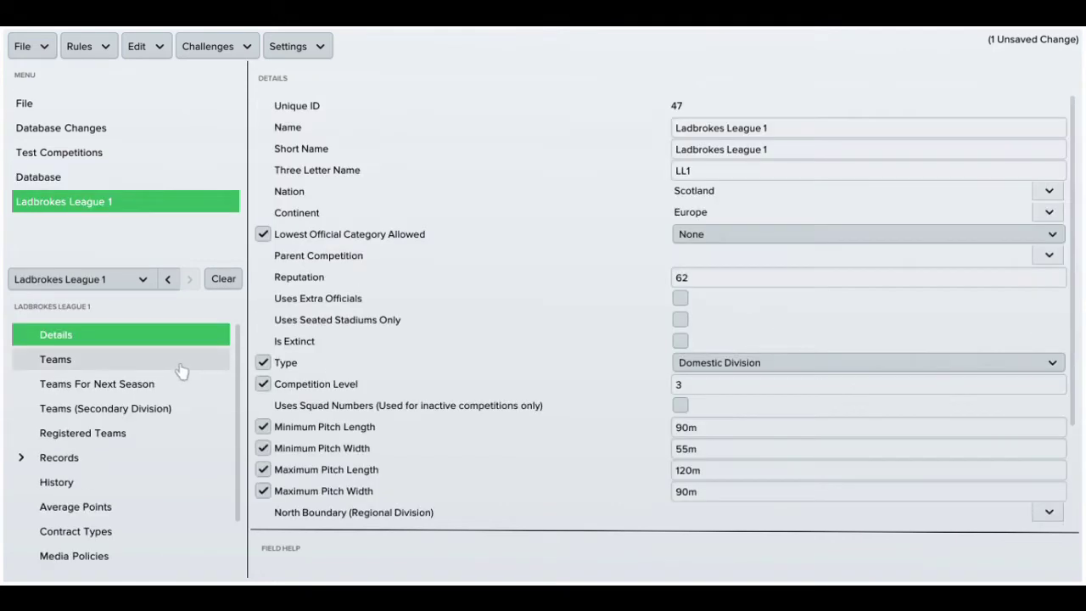
left_click(180, 371)
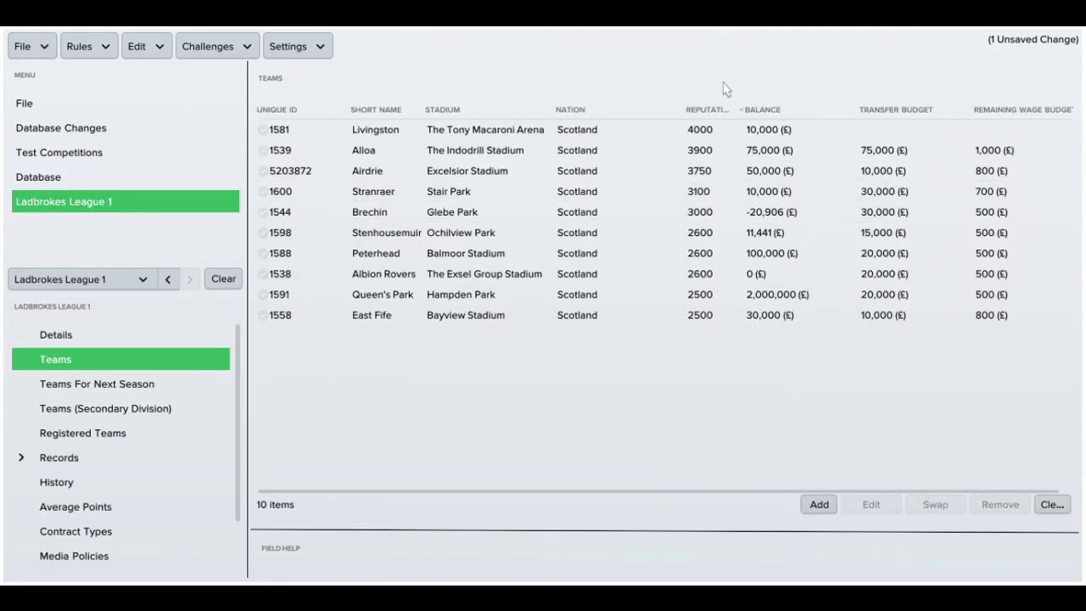
left_click(705, 110)
left_click(705, 110)
left_click(335, 136)
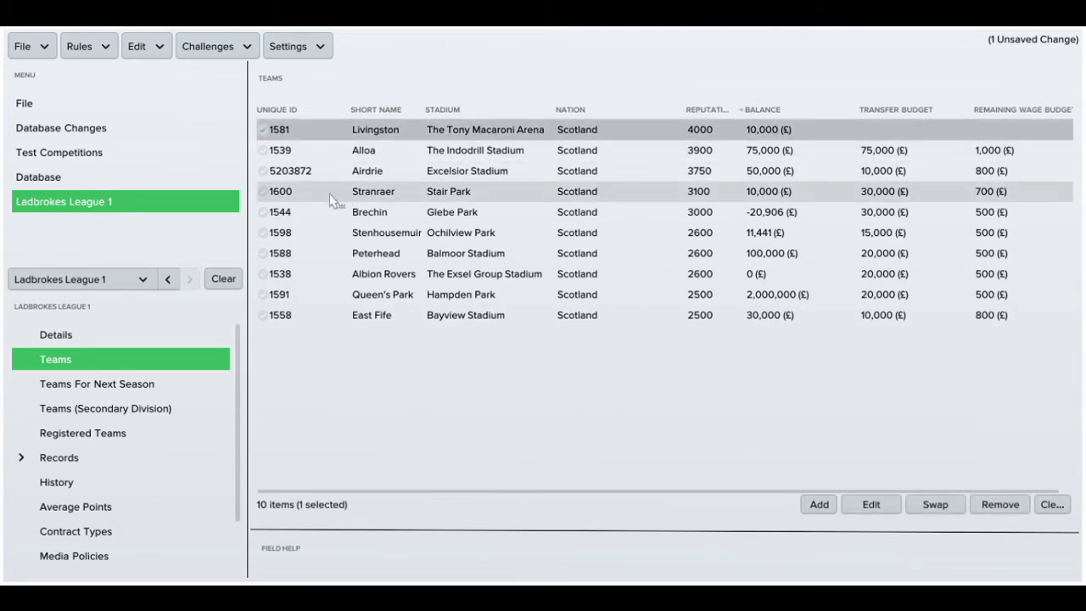
left_click(331, 232, "shift")
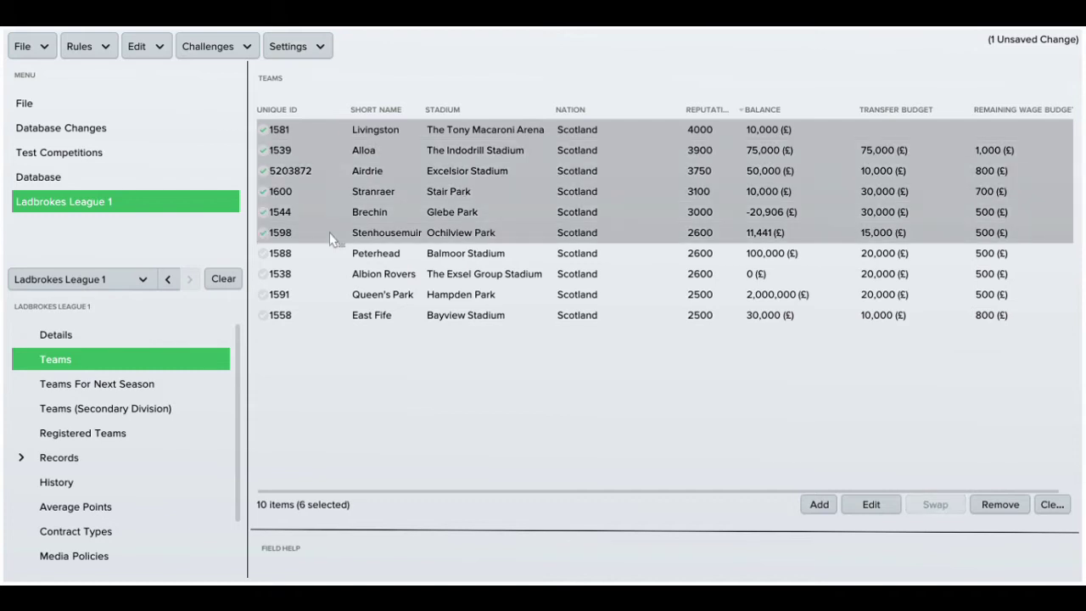
left_click(873, 505)
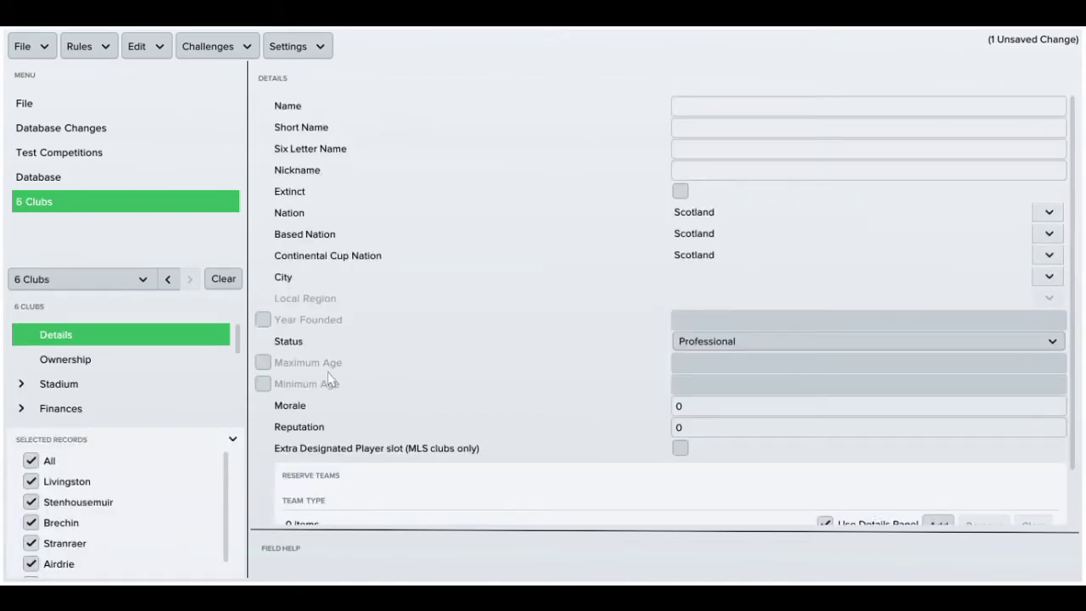
Step: Set the division of the six selected League 1 clubs to Ladbrokes Championship in their general competition settings
left_click_drag(242, 344, 243, 373)
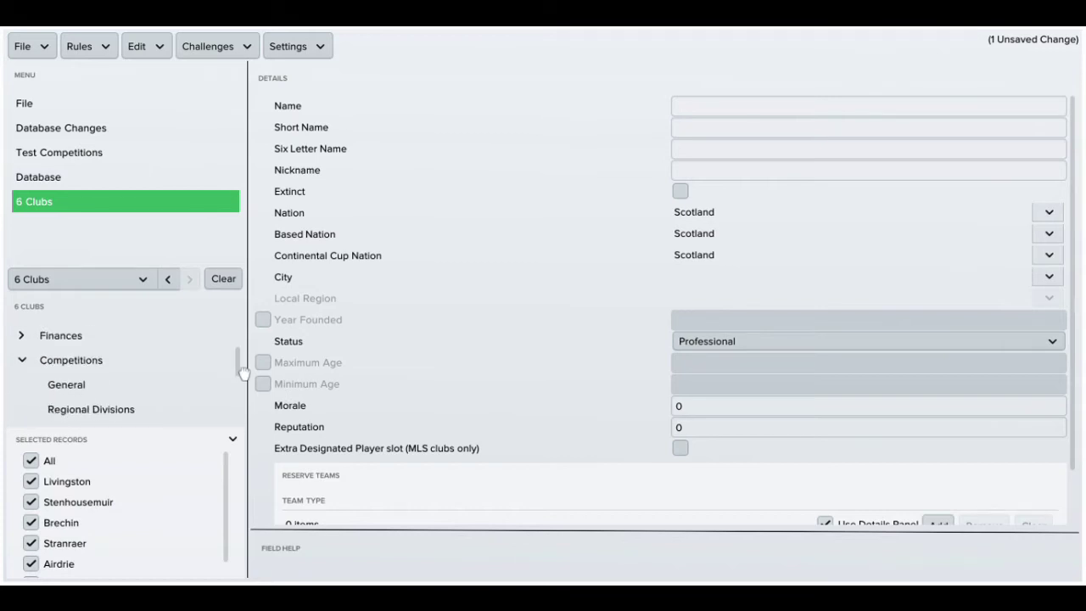
left_click(155, 388)
left_click(1059, 106)
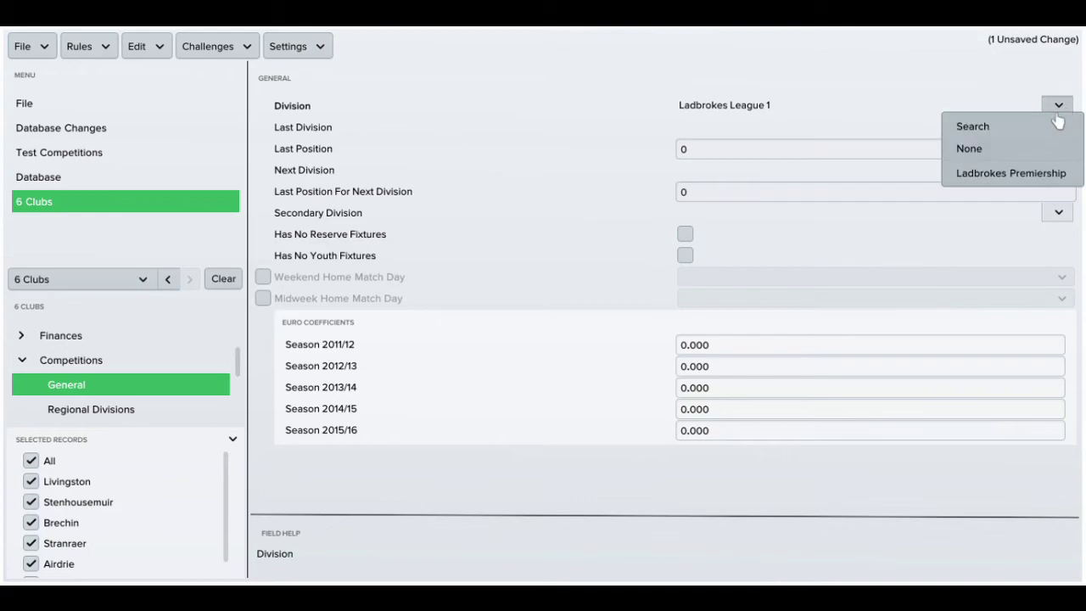
left_click(974, 123)
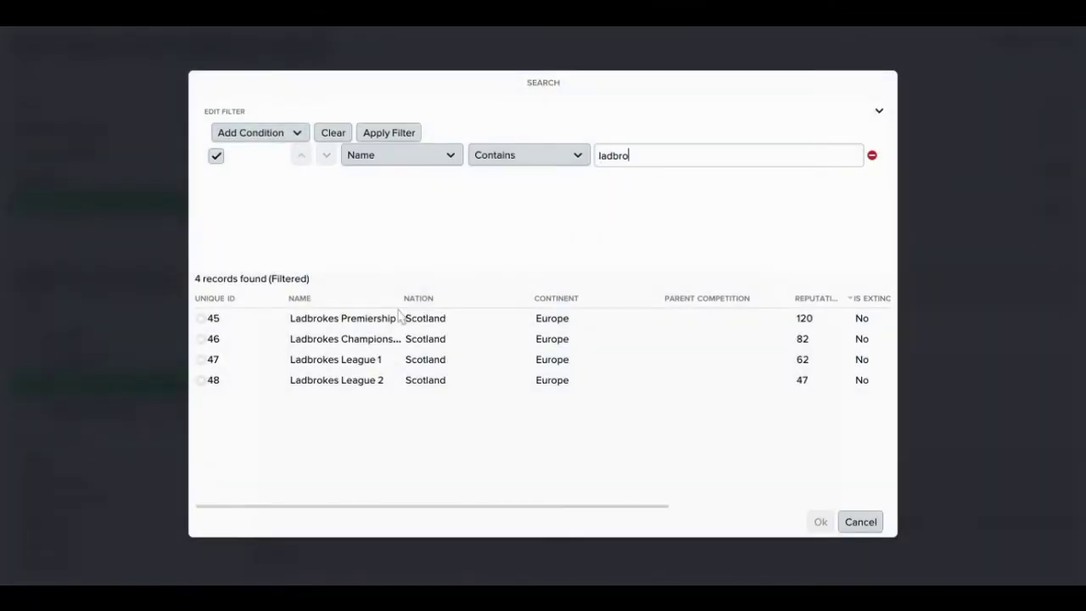
left_click(293, 342)
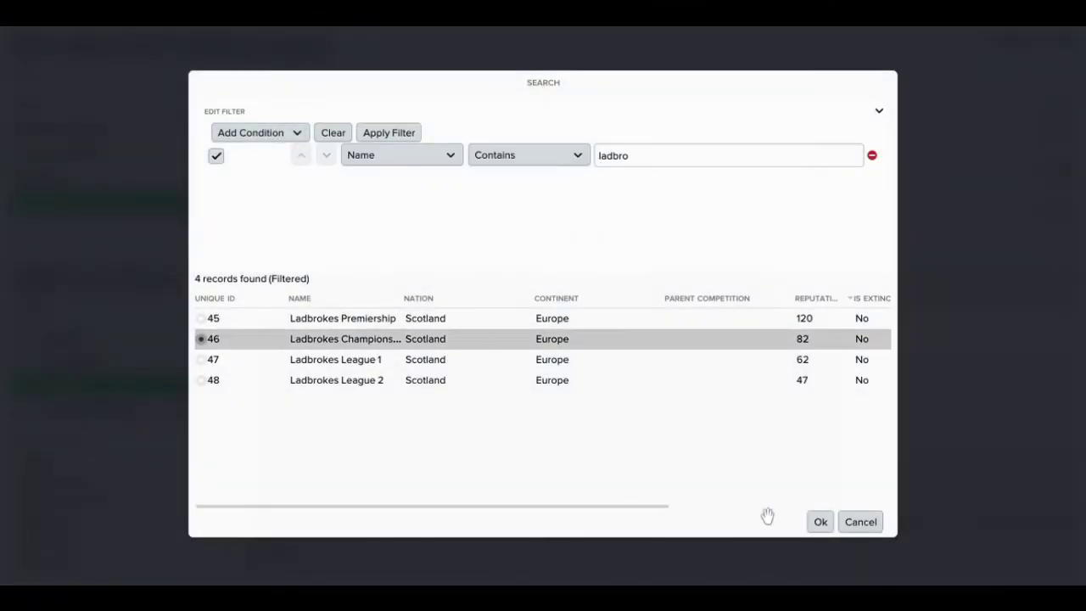
left_click(820, 521)
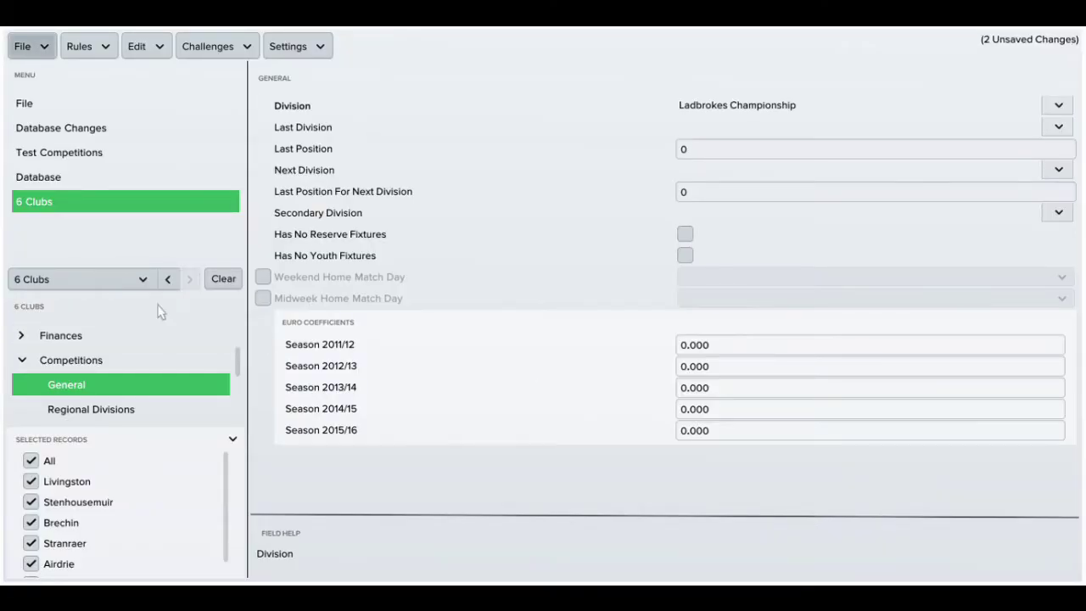
Step: From the Ladbrokes League 2 teams sorted by descending reputation, open Cowdenbeath, Clyde, Stirling, Forfar, Arbroath and Montrose together for editing
left_click(102, 190)
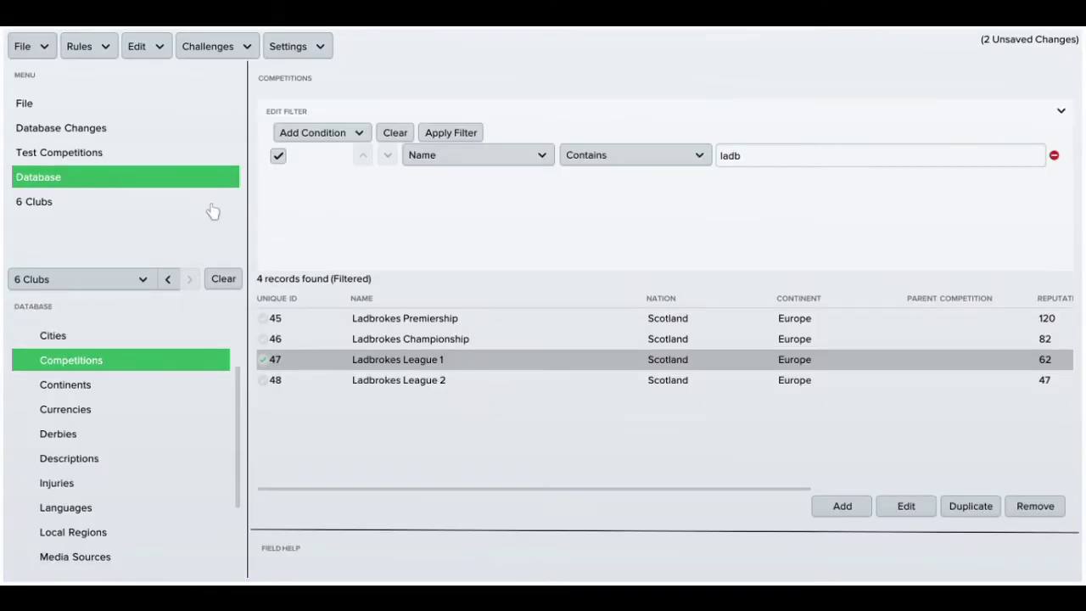
double_click(327, 383)
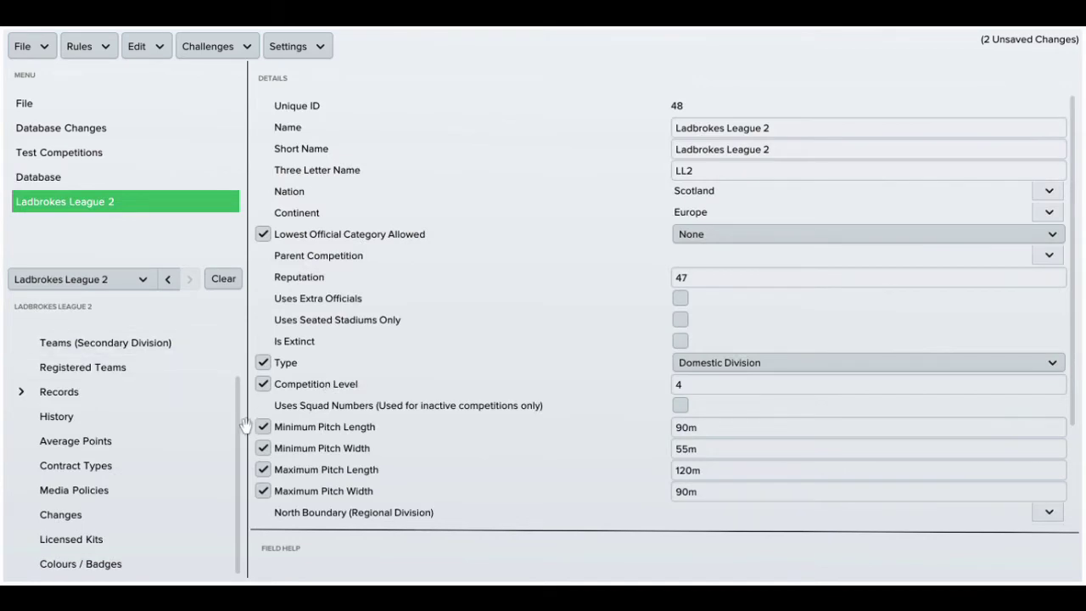
left_click_drag(247, 427, 244, 344)
left_click(140, 365)
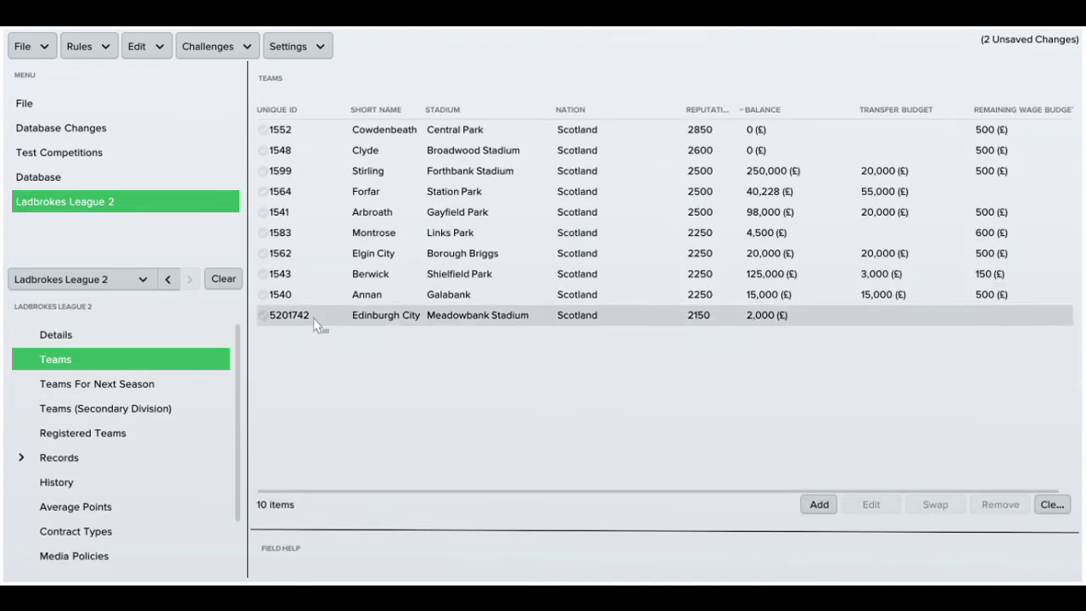
left_click(713, 112)
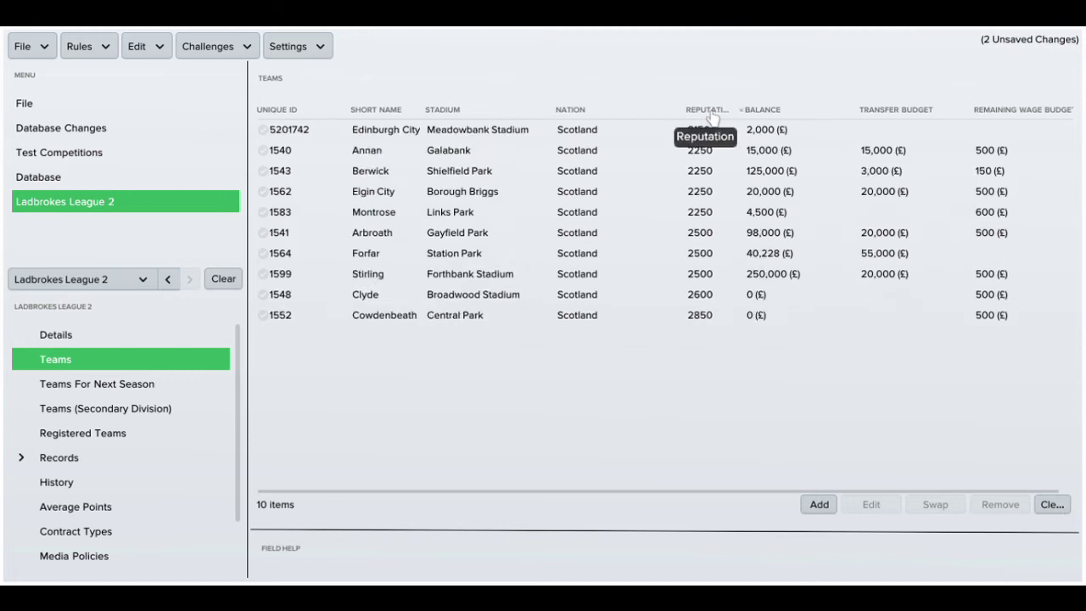
left_click(713, 112)
left_click(344, 131)
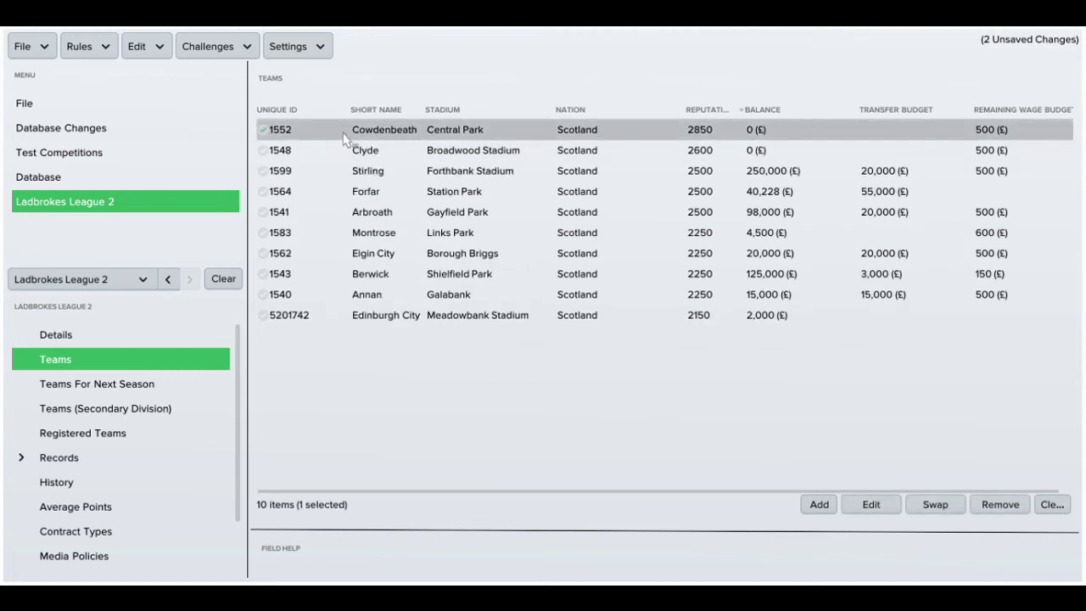
left_click(330, 230, "shift")
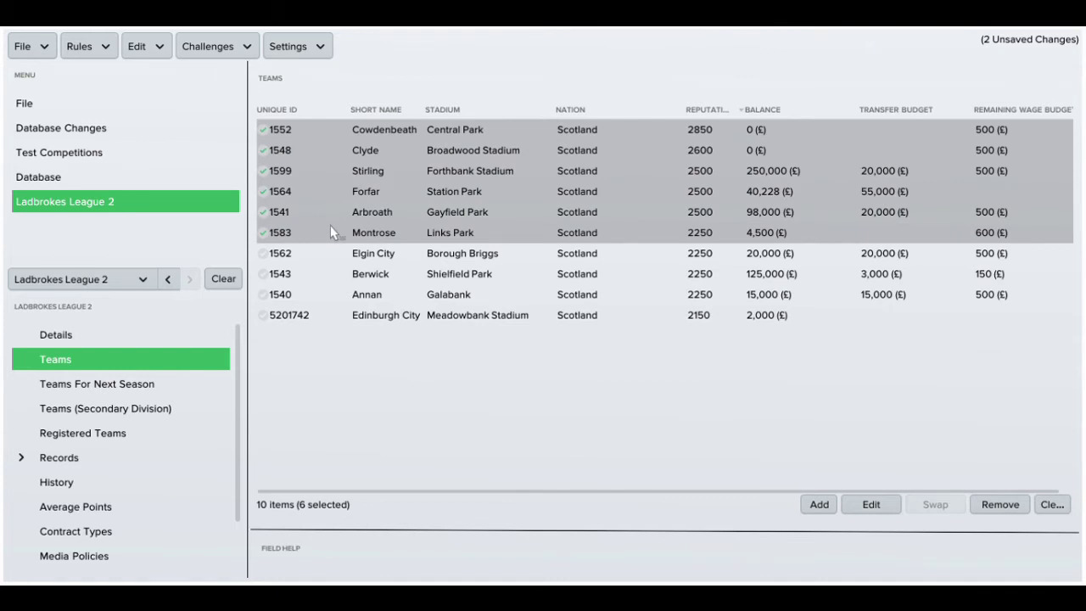
left_click(879, 507)
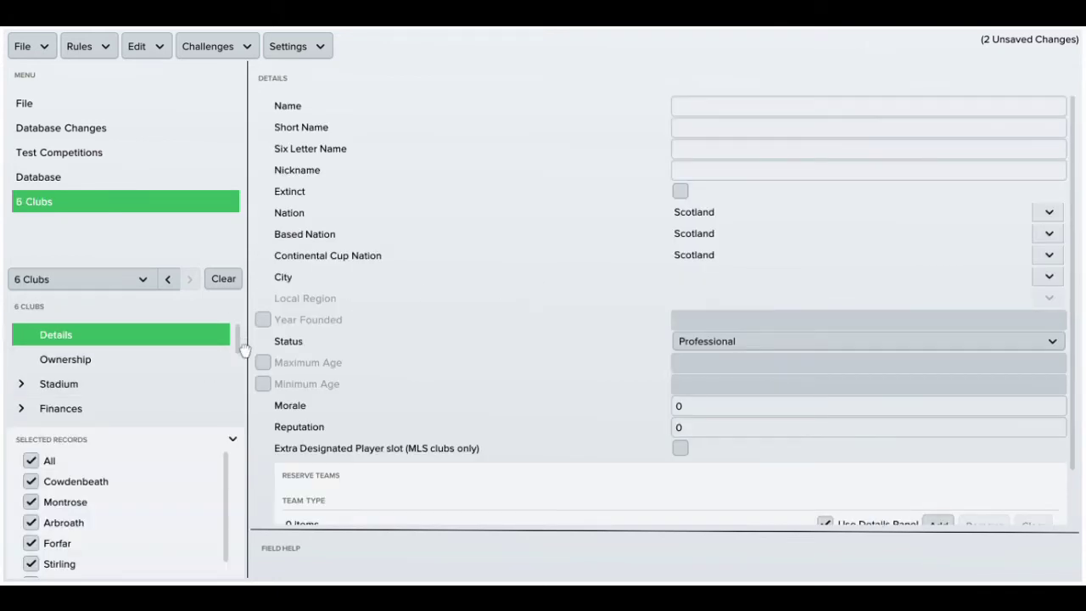
Step: Set the division of the six selected League 2 clubs to Ladbrokes League 1 in their general competition settings
scroll(244, 349, "down", 2)
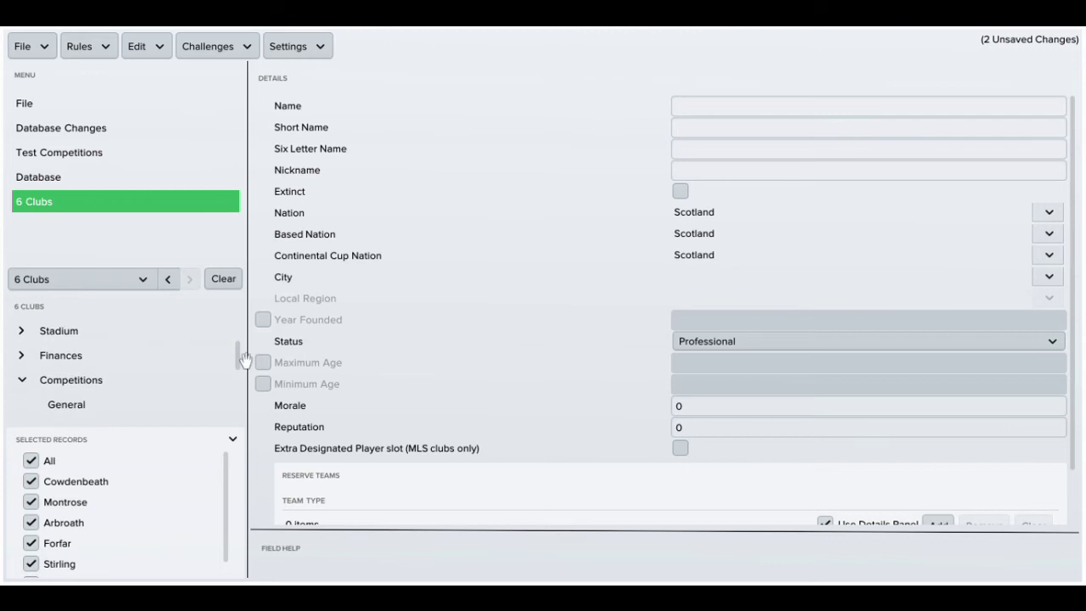
left_click(113, 411)
left_click(1058, 105)
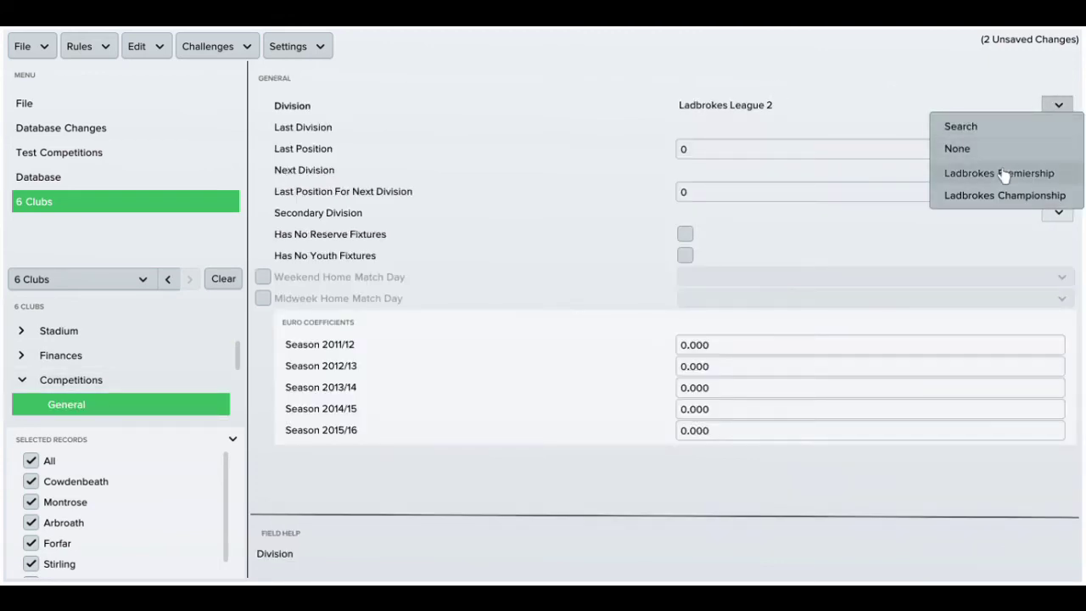
left_click(993, 129)
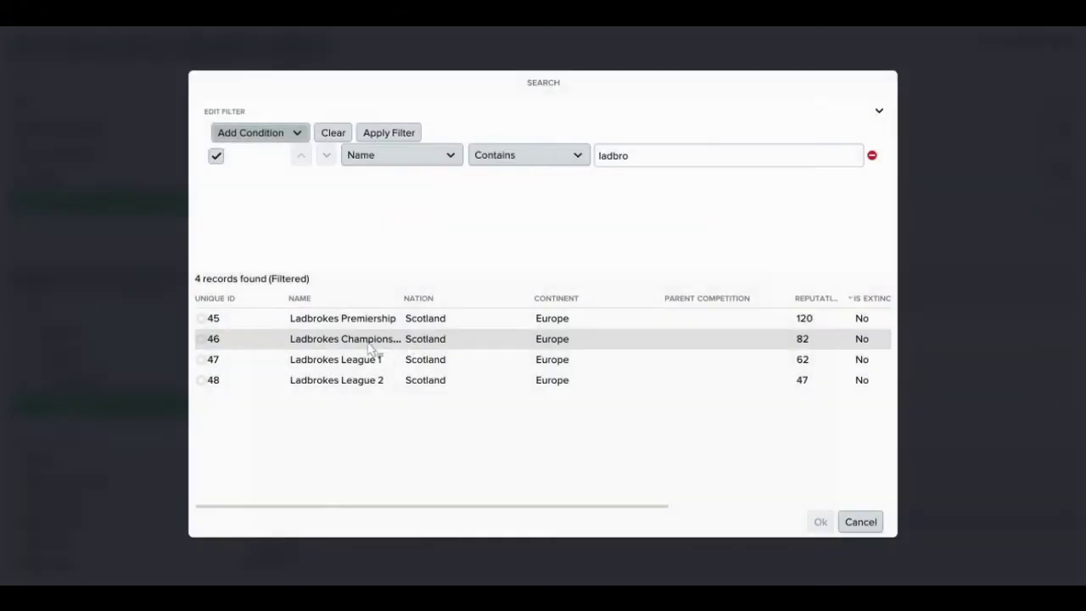
left_click(266, 365)
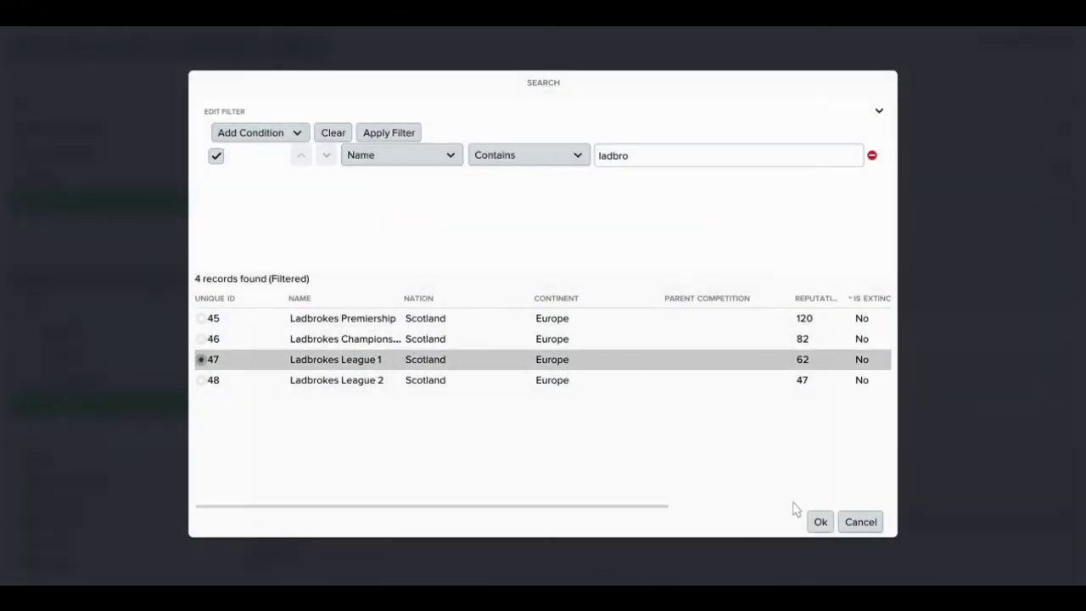
left_click(825, 523)
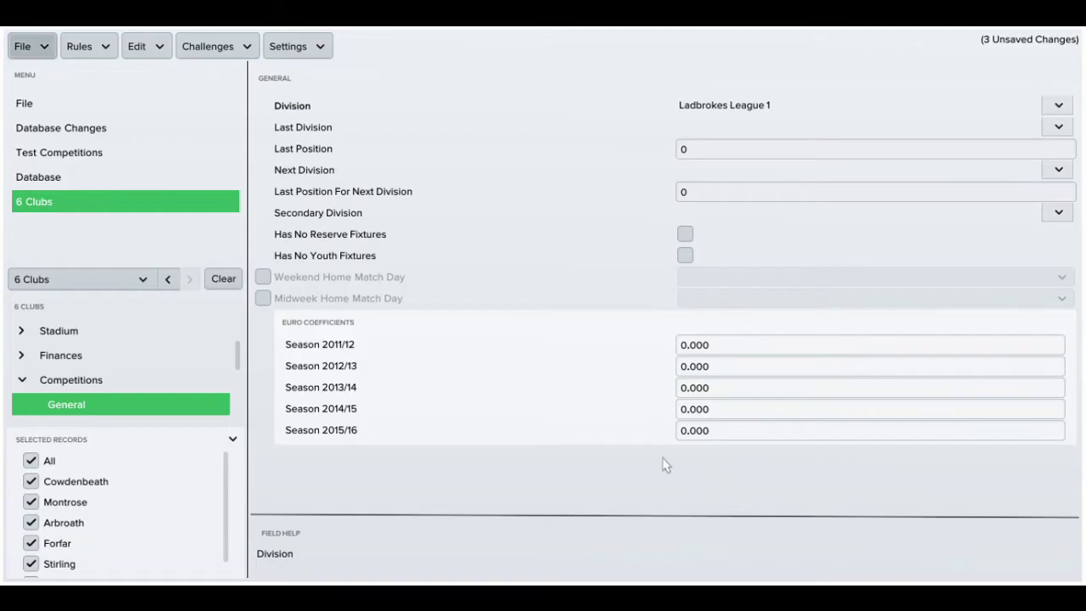
Step: Filter the database competitions by a name containing "highland" and open the team list of the Highland Football League
left_click(123, 183)
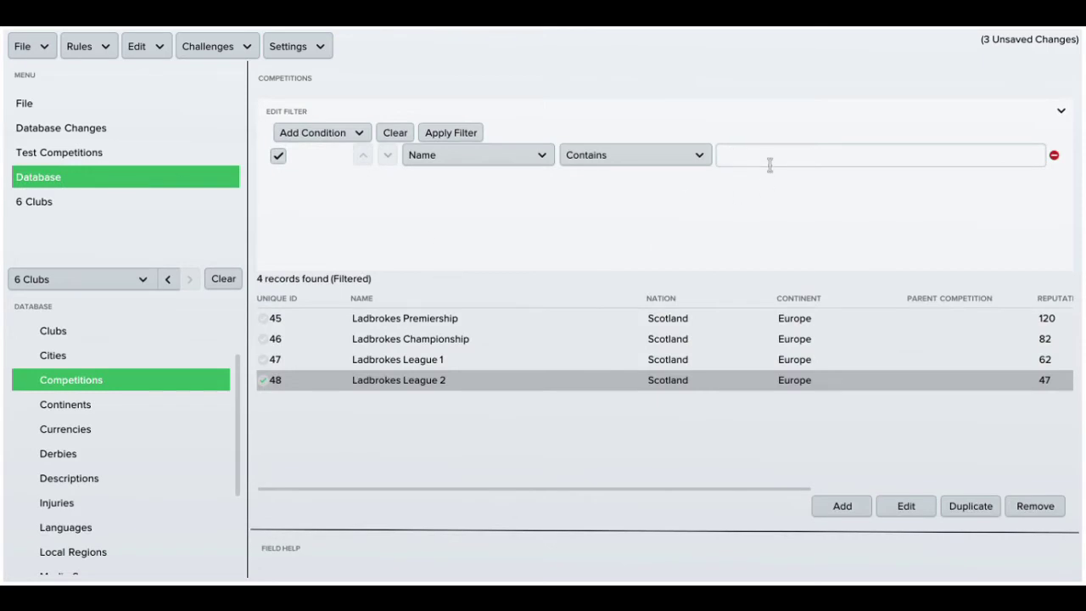
left_click(770, 163)
type("highlan")
key("Return")
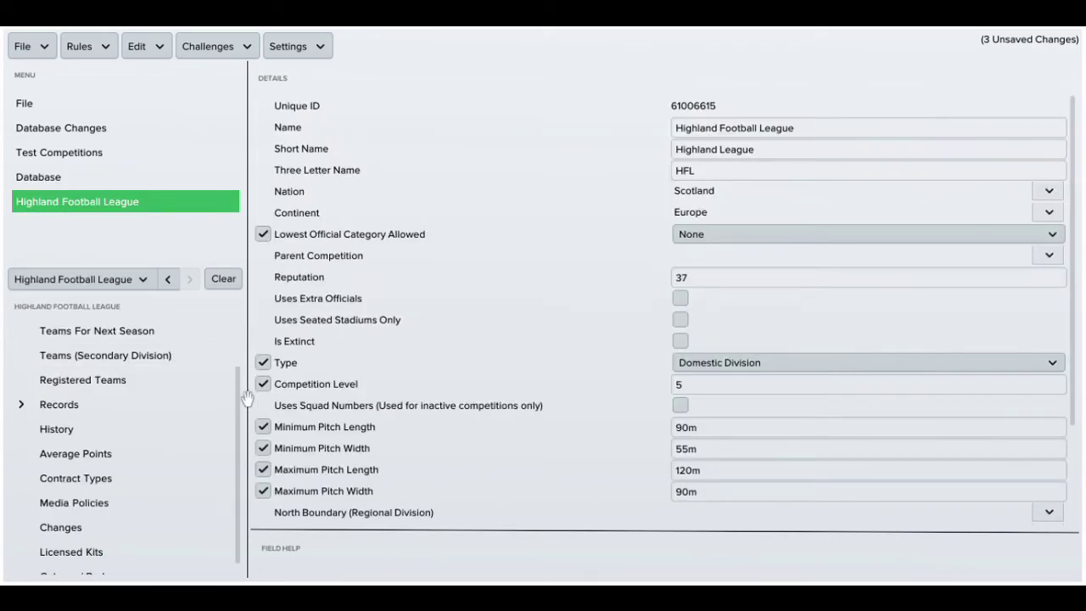
scroll(182, 352, "up", 2)
left_click(129, 363)
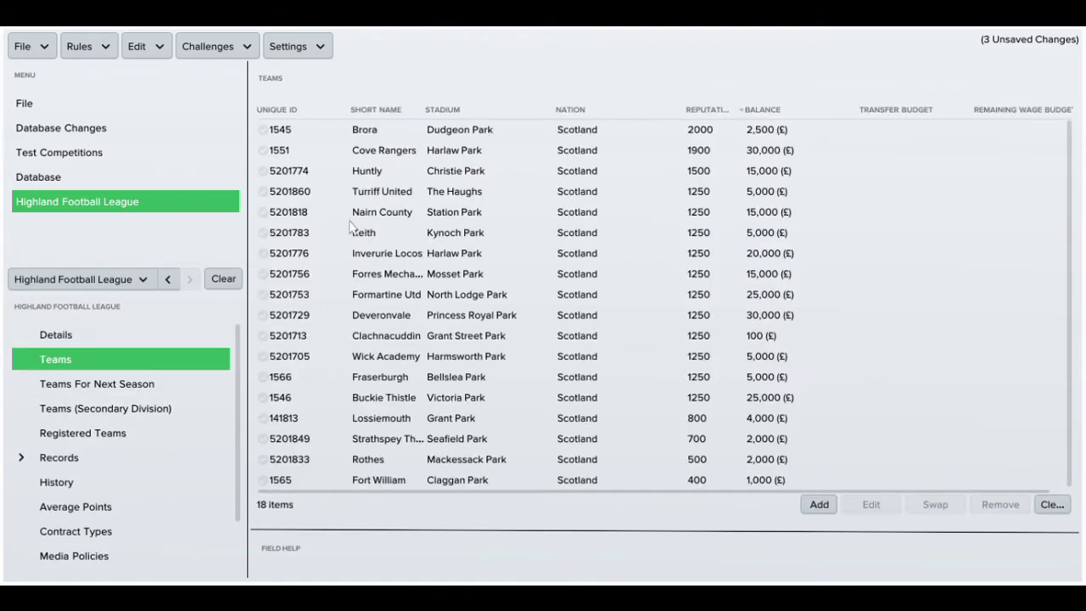
Step: From the Highland Football League teams sorted by descending reputation, open Brora, Cove Rangers, Huntly, Turriff United, Nairn County and Keith together for editing
left_click(712, 111)
left_click(711, 110)
left_click(330, 128)
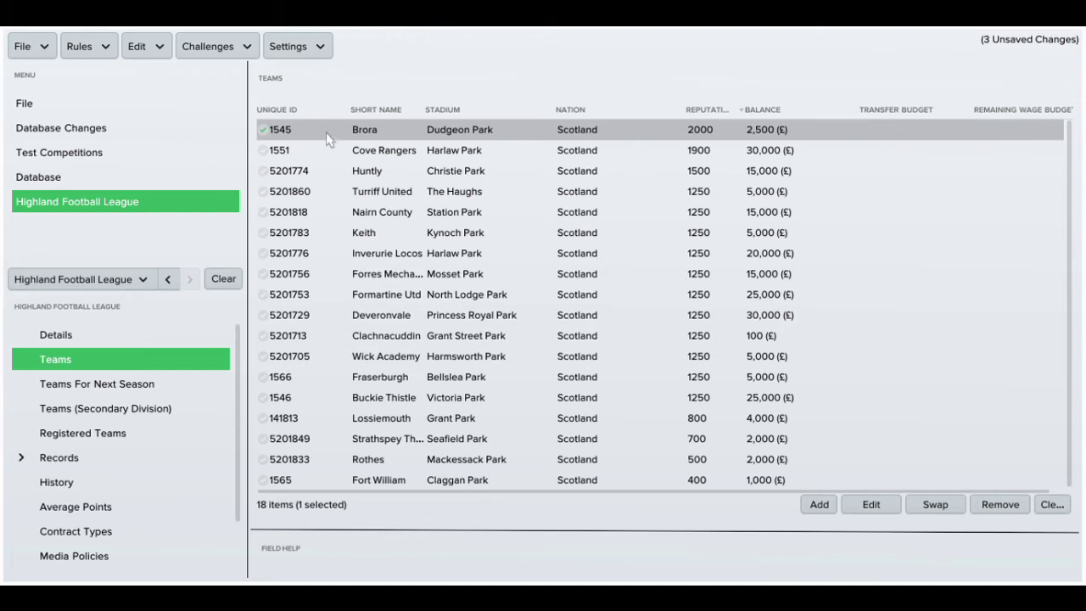
left_click(334, 236, "shift")
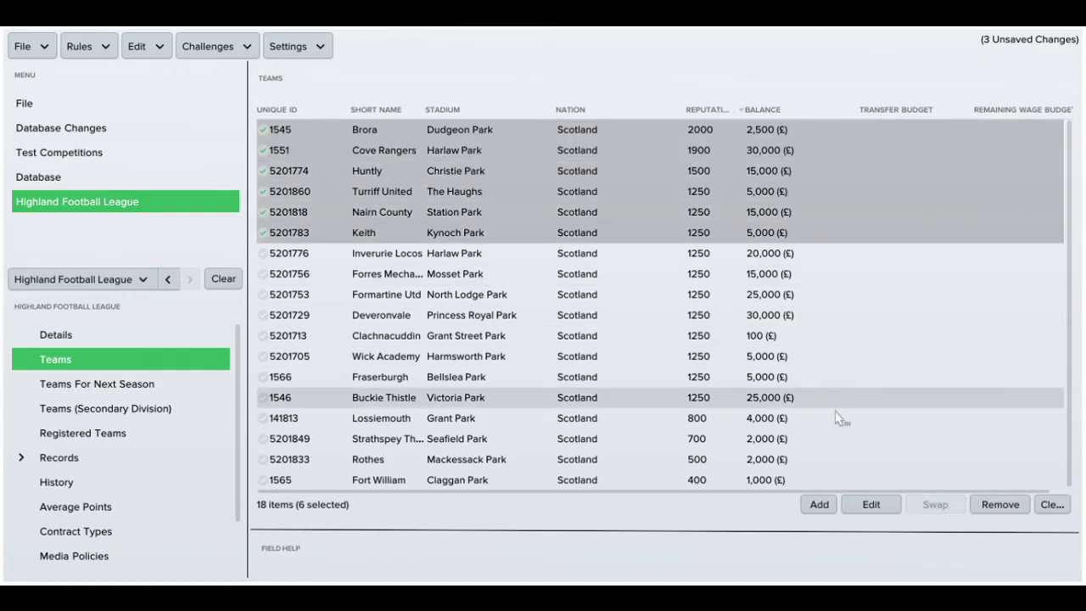
left_click(873, 506)
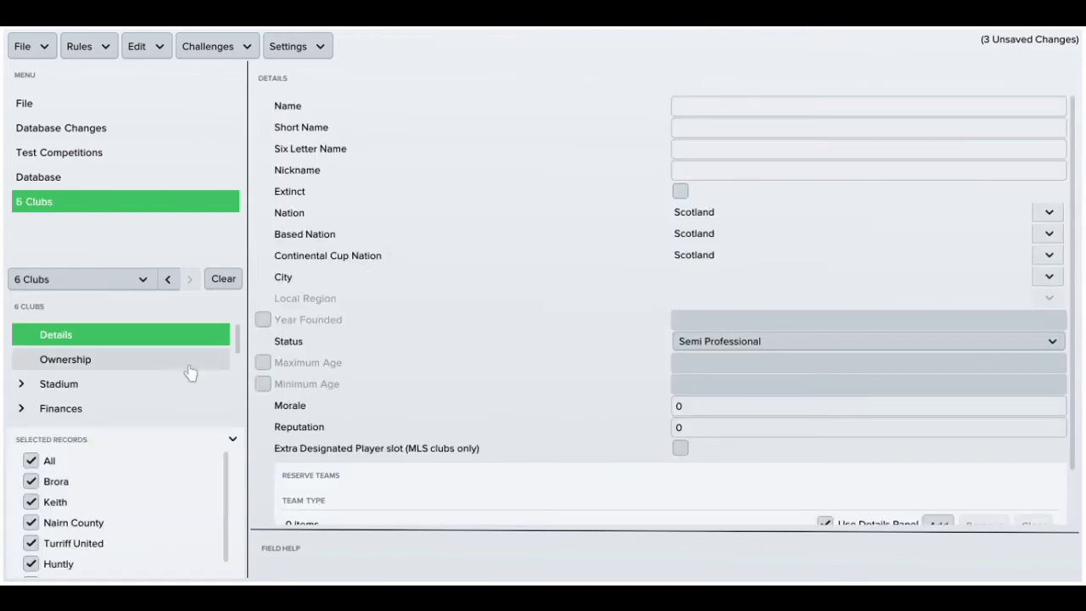
Step: Set the division of the six selected Highland League clubs to Ladbrokes League 2 in their general competition settings
left_click_drag(242, 341, 238, 370)
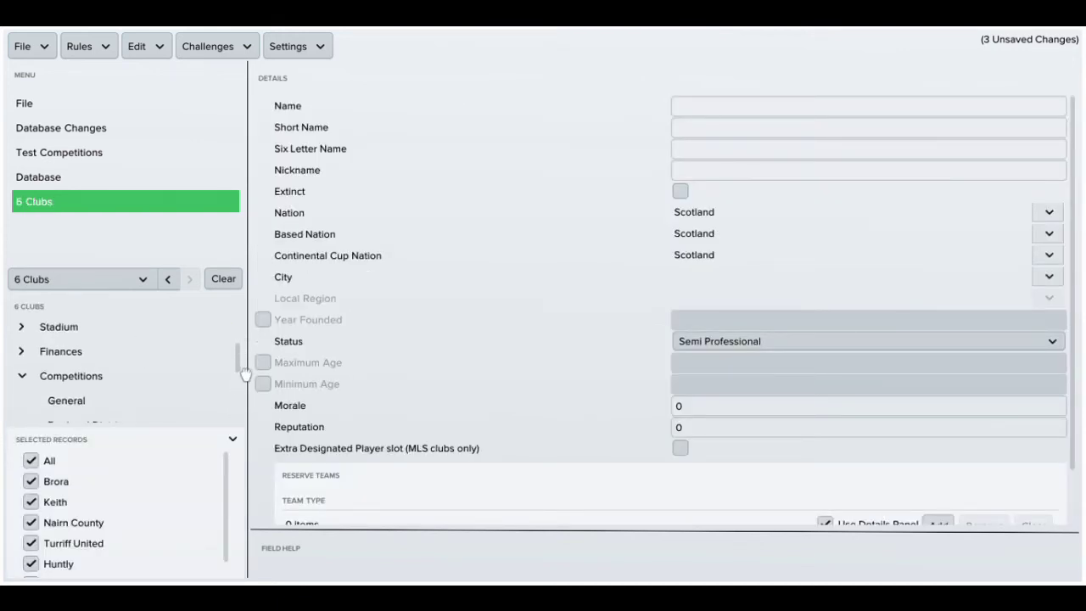
left_click(119, 411)
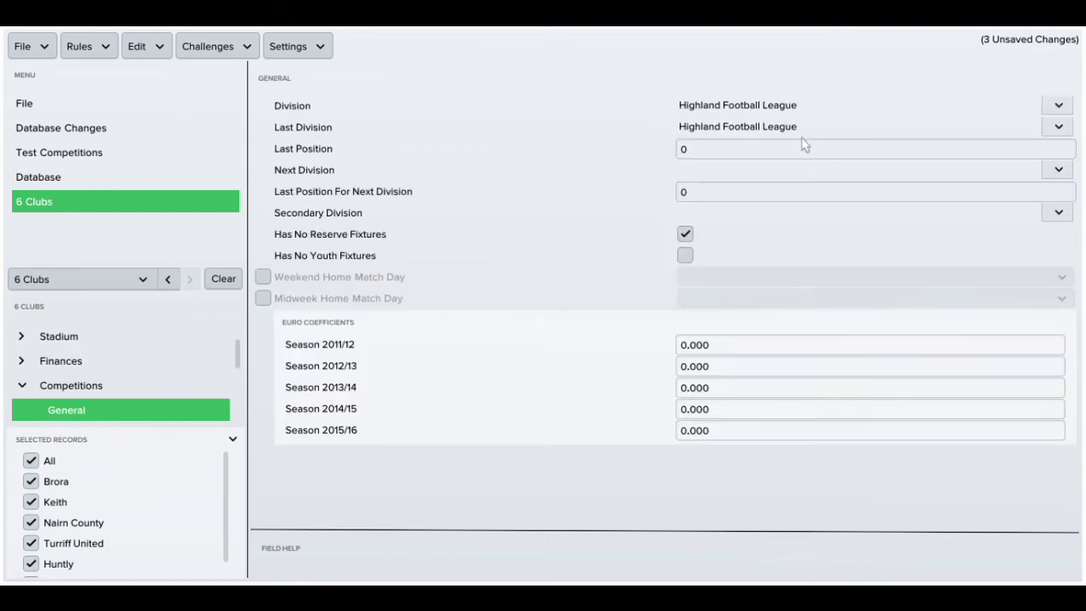
left_click(1057, 106)
left_click(959, 125)
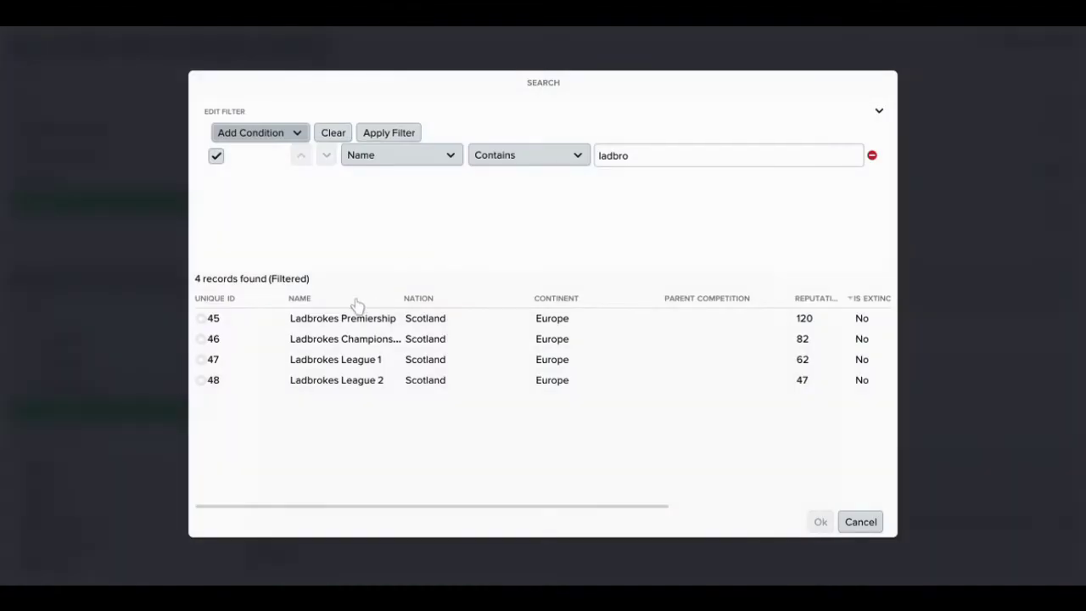
left_click(266, 386)
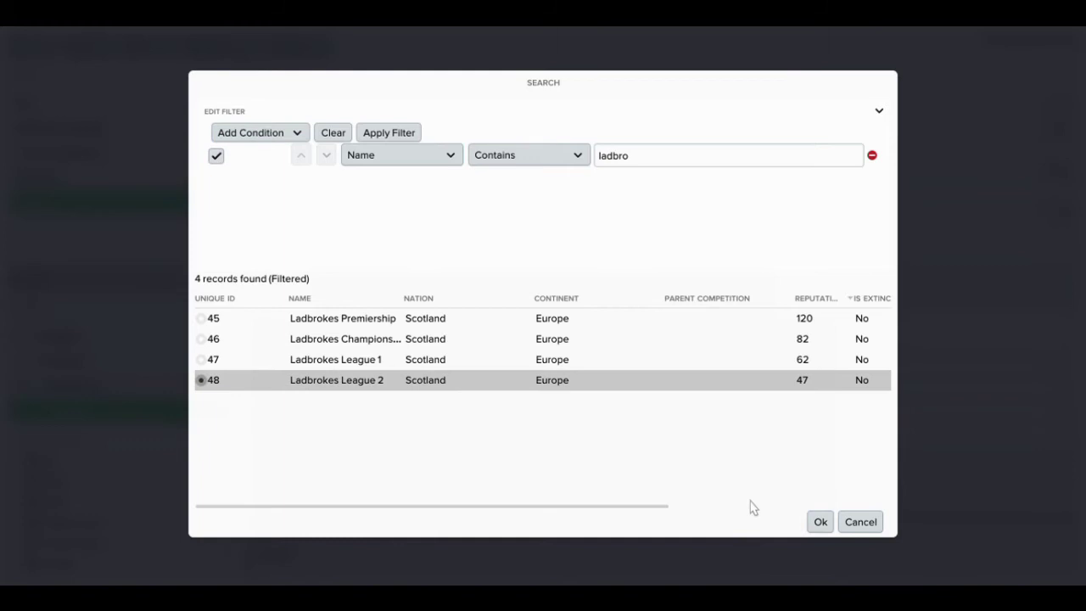
left_click(820, 522)
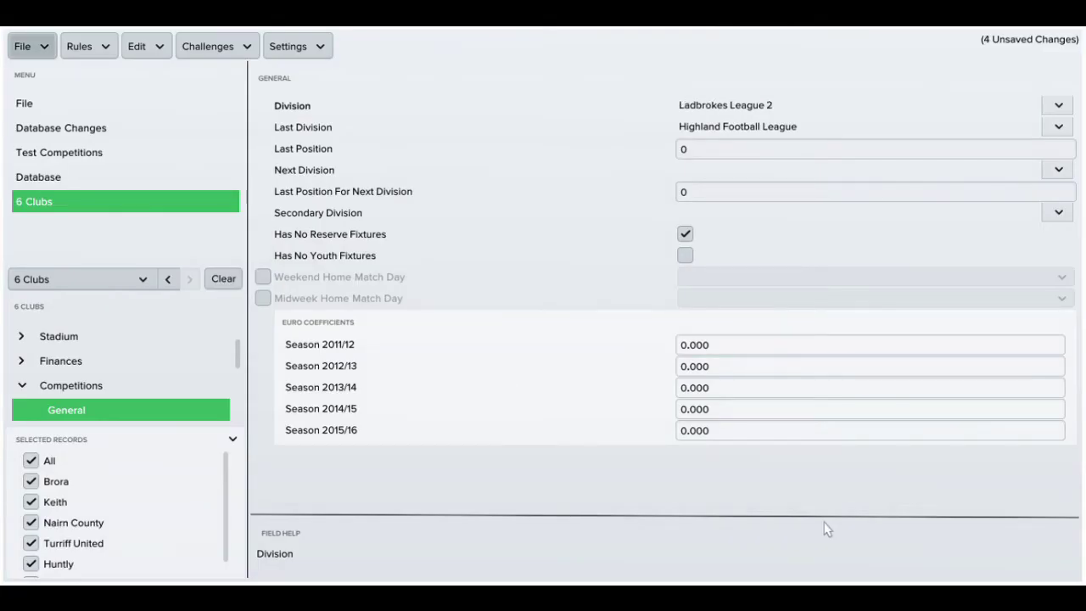
Step: Start adding nation rules for Scotland with the option to create new competitions and rules, and continue to the season settings
left_click(145, 177)
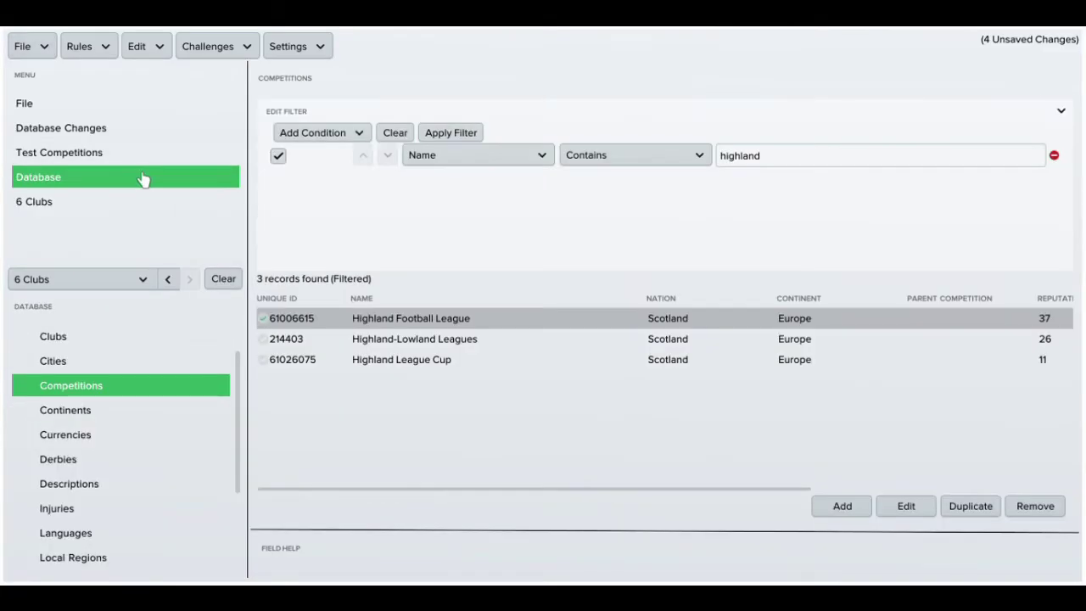
left_click(110, 61)
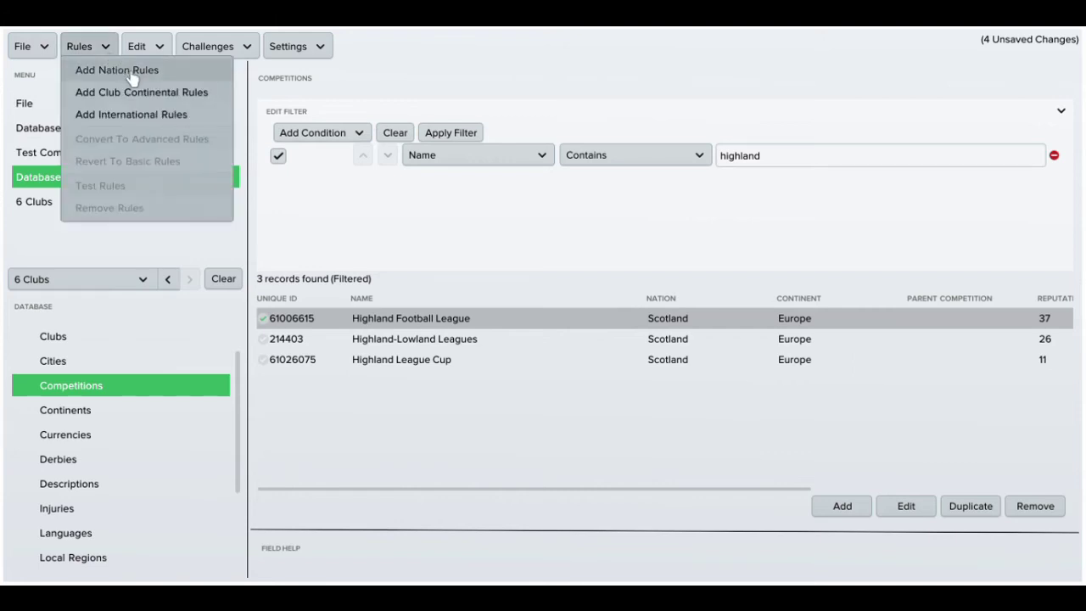
left_click(131, 76)
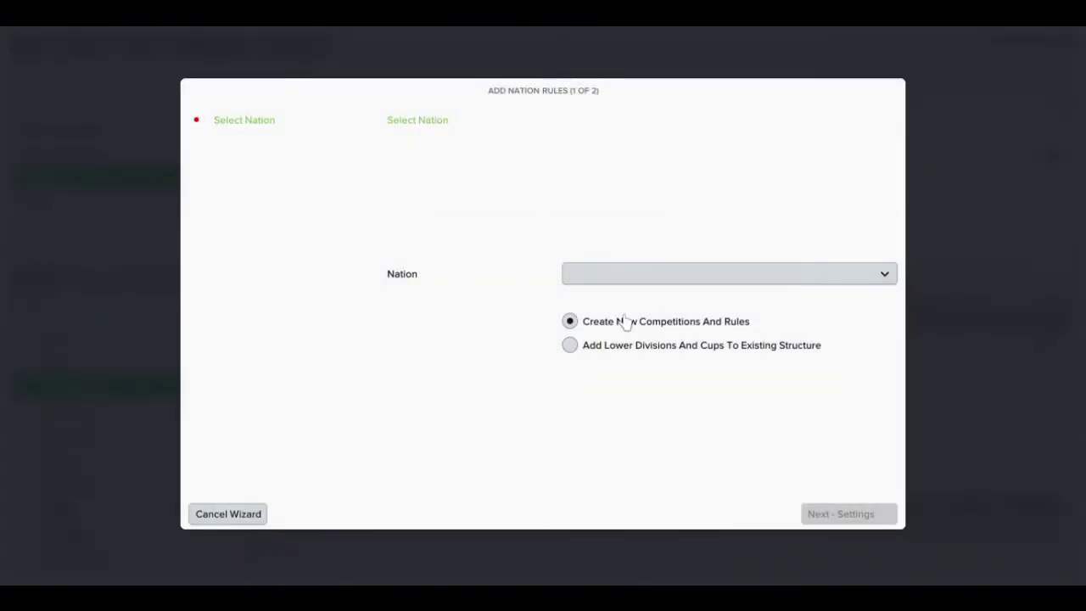
left_click(747, 285)
mouse_move(744, 290)
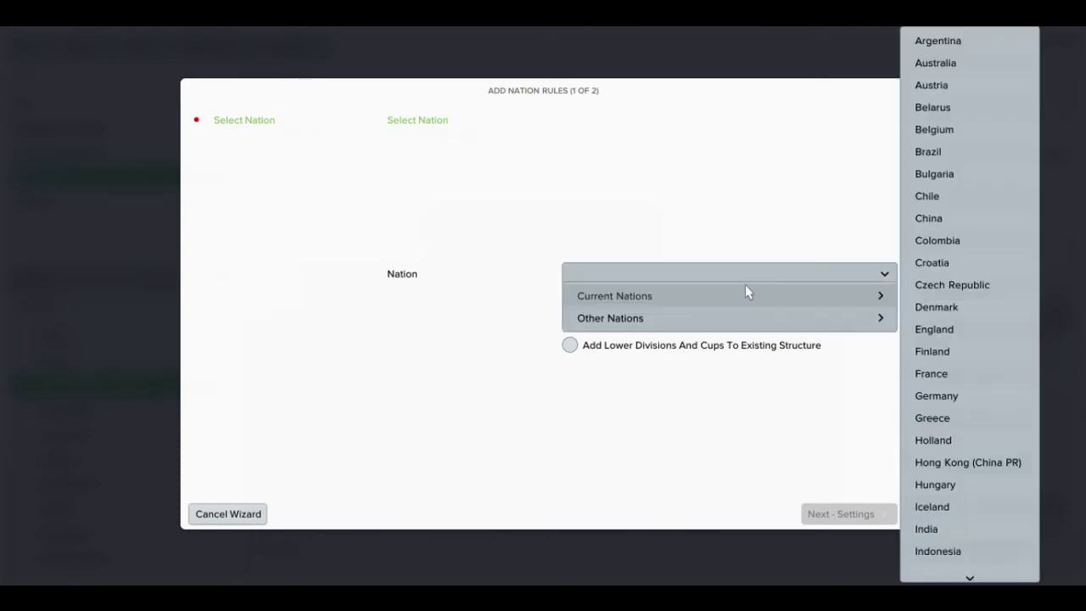
mouse_move(972, 575)
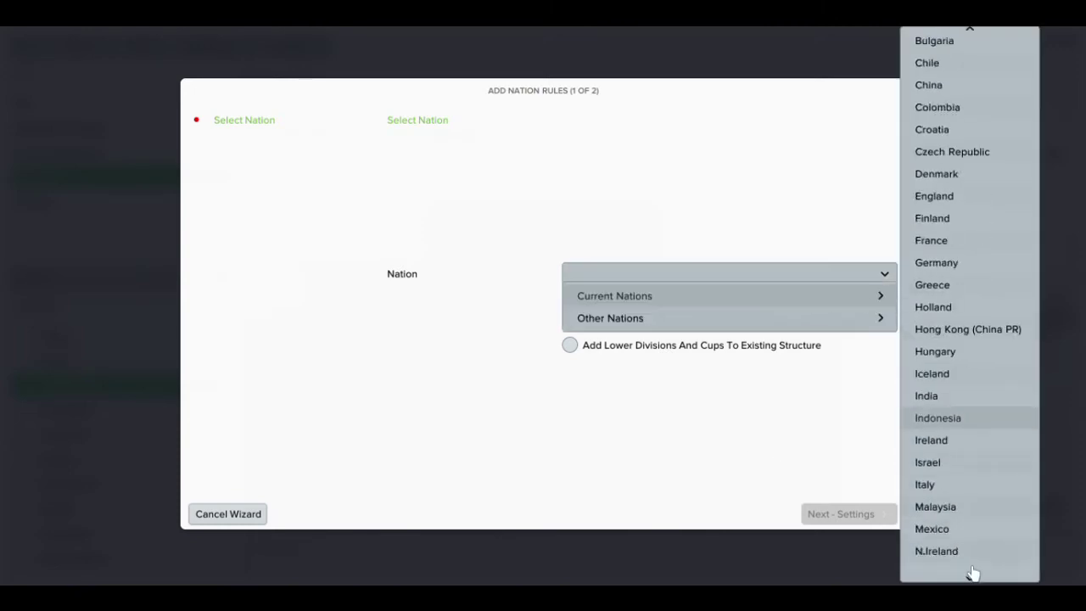
left_click(967, 551)
left_click(965, 550)
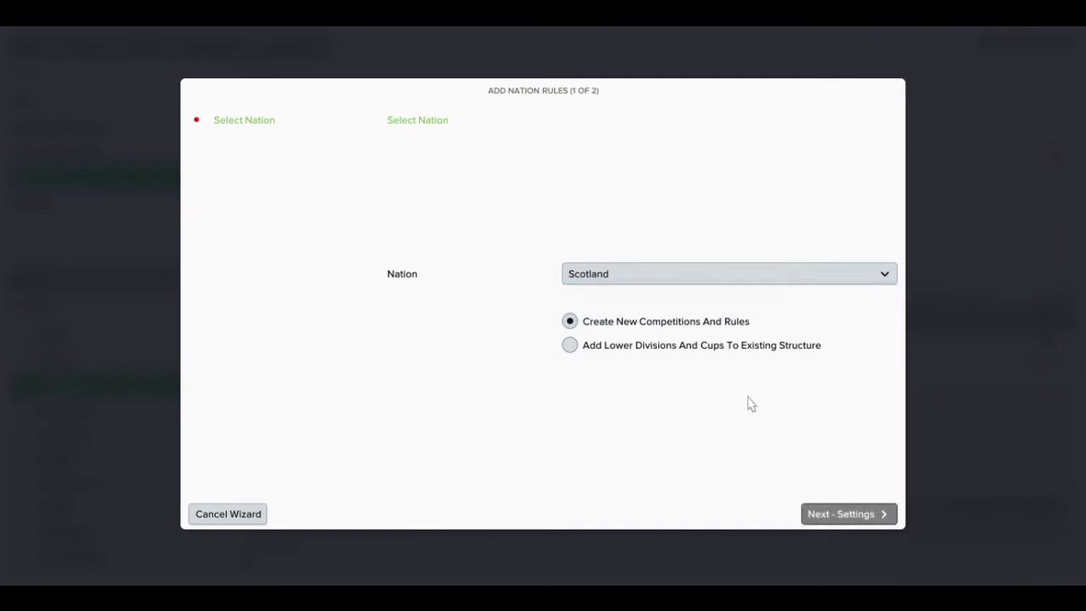
left_click(841, 515)
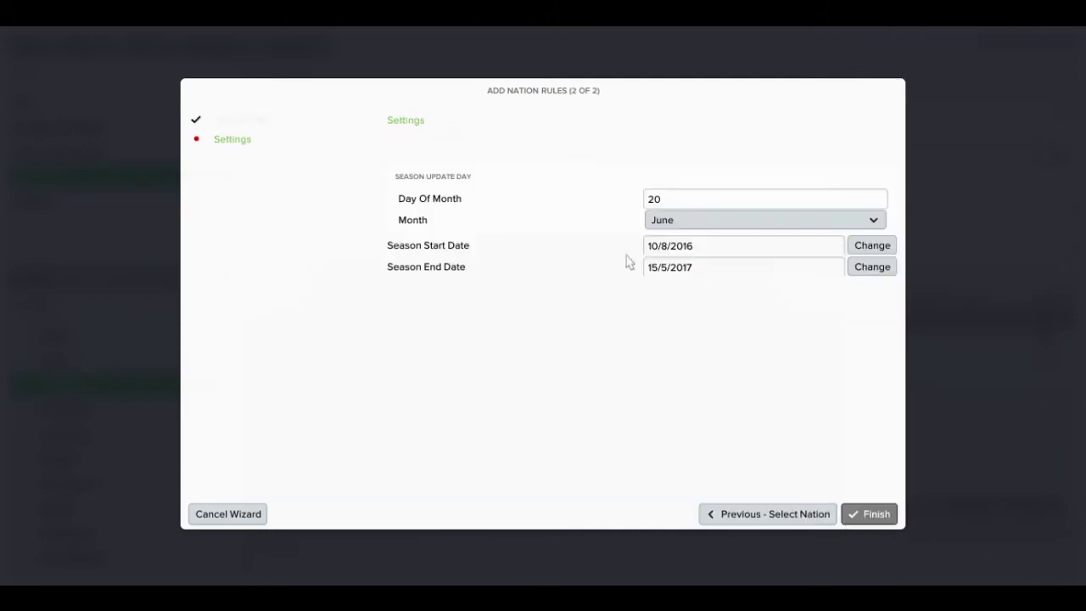
Step: Set the season start date to 17/7/2016 and finish creating the Scotland nation rules
left_click(872, 245)
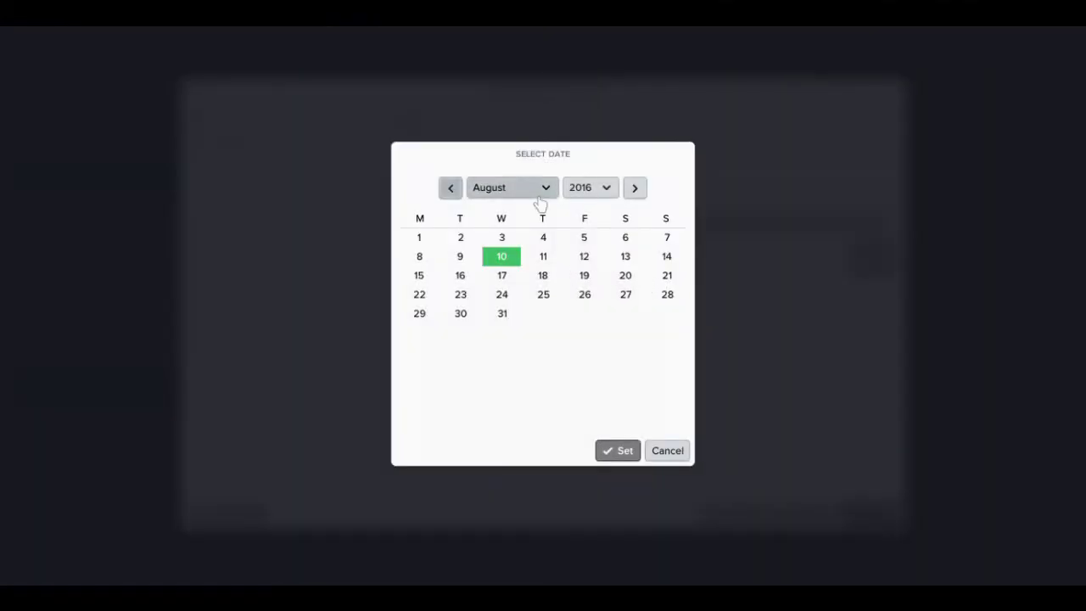
left_click(540, 197)
left_click(524, 168)
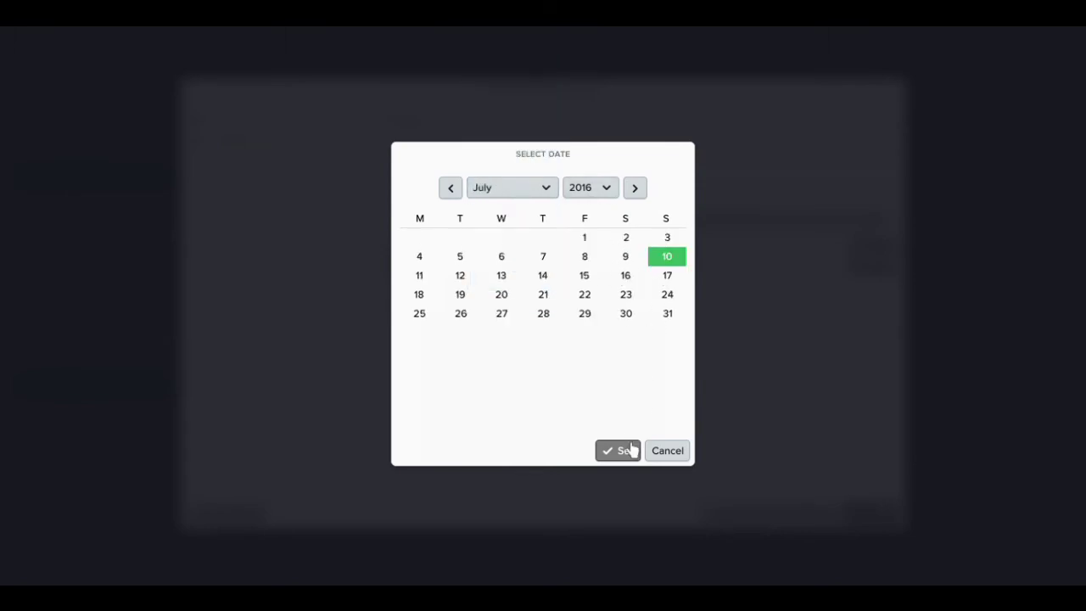
left_click(684, 275)
left_click(628, 457)
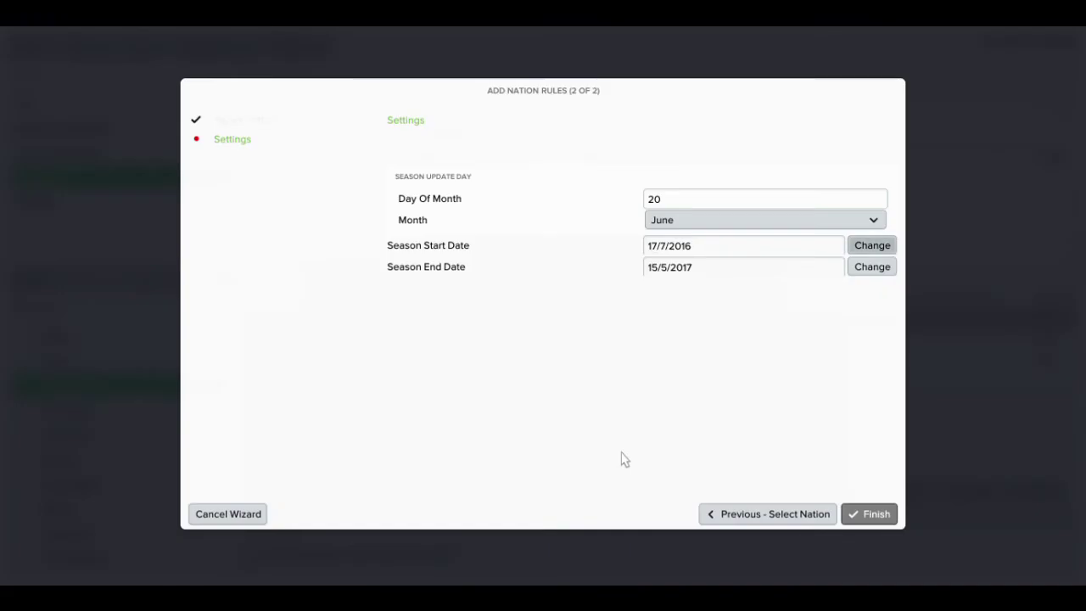
left_click(874, 515)
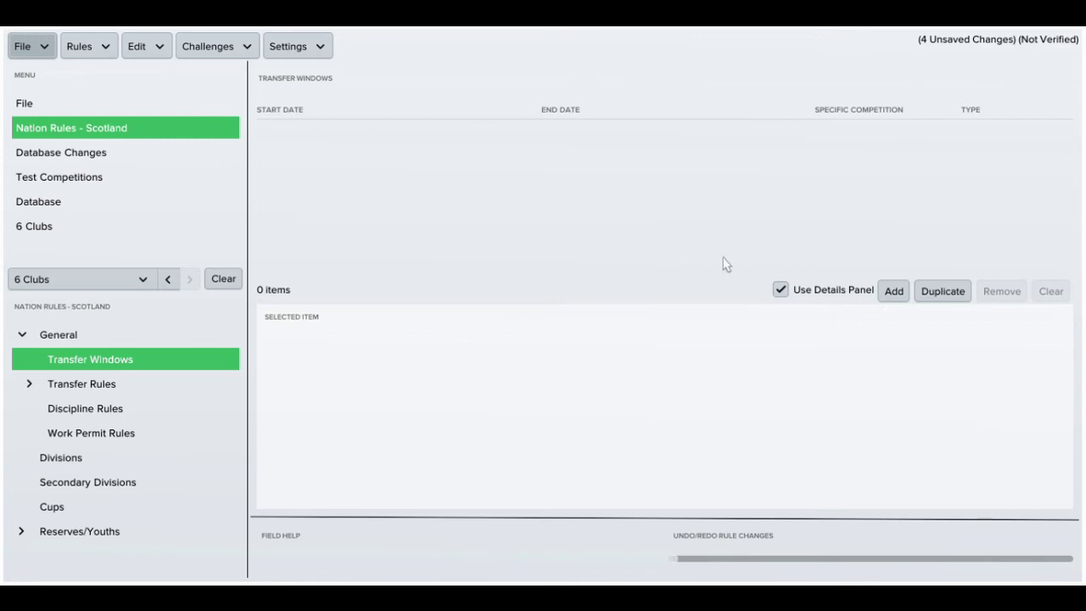
Step: Add two standard transfer windows to the Scottish rules and set the first to run from 1 July to 1 September
left_click(894, 291)
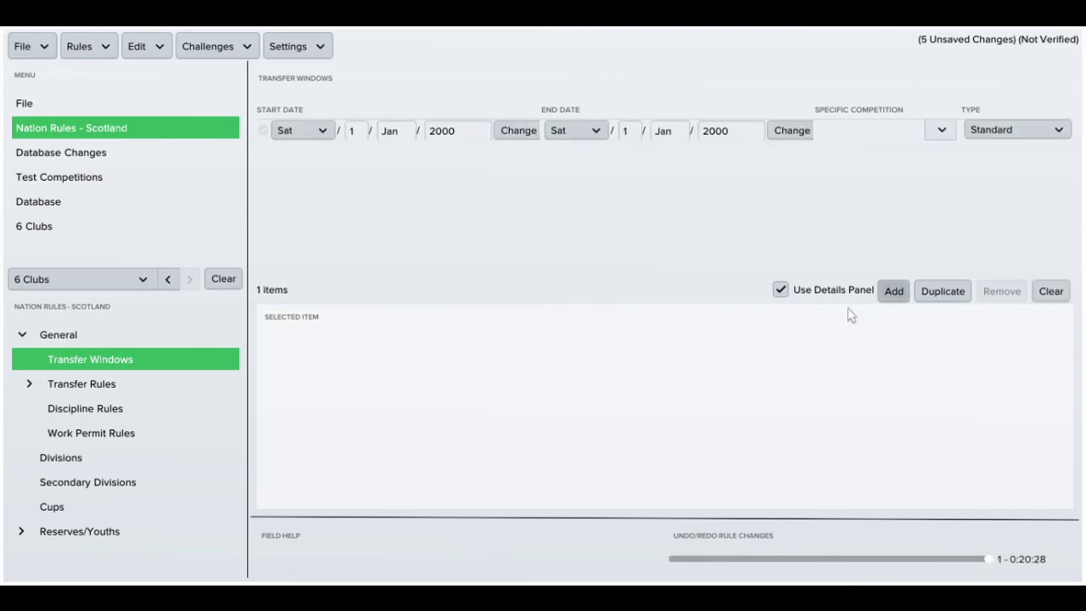
left_click(896, 292)
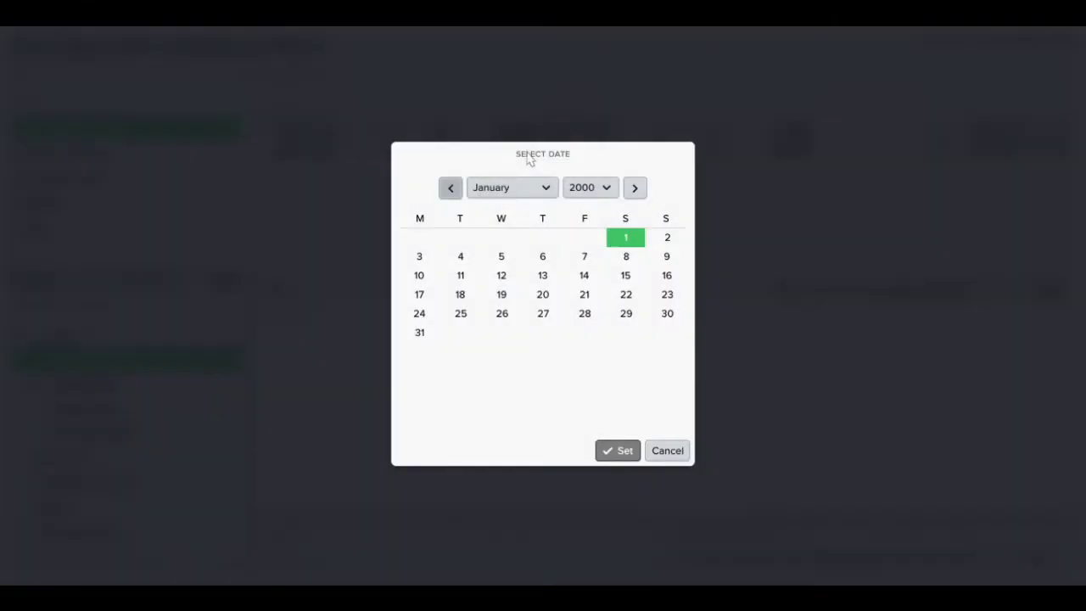
left_click(529, 190)
left_click(518, 322)
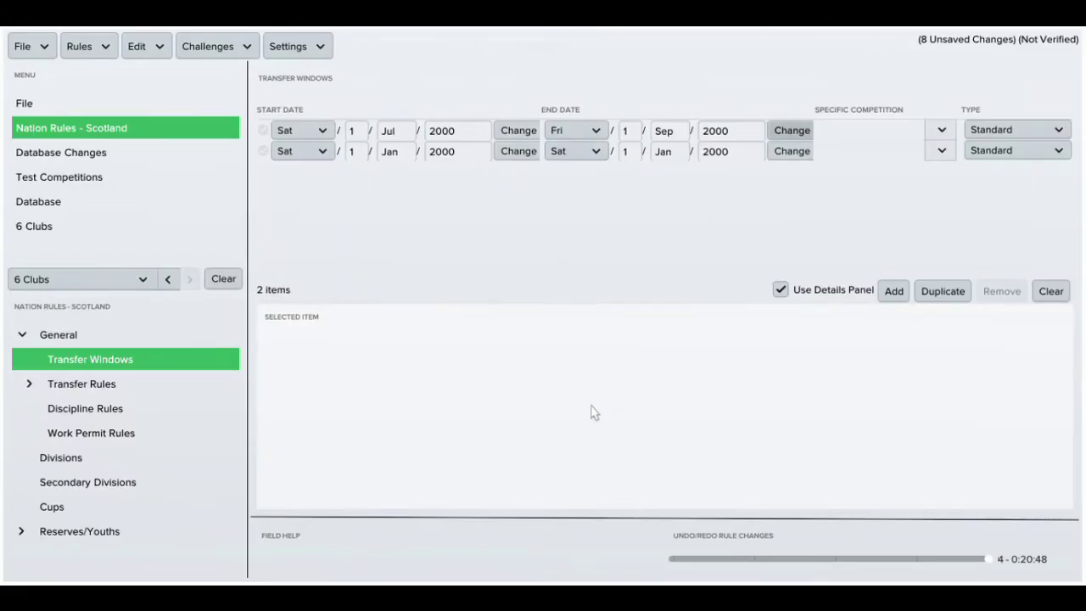
Step: Set the end month of the second transfer window to February
left_click(687, 160)
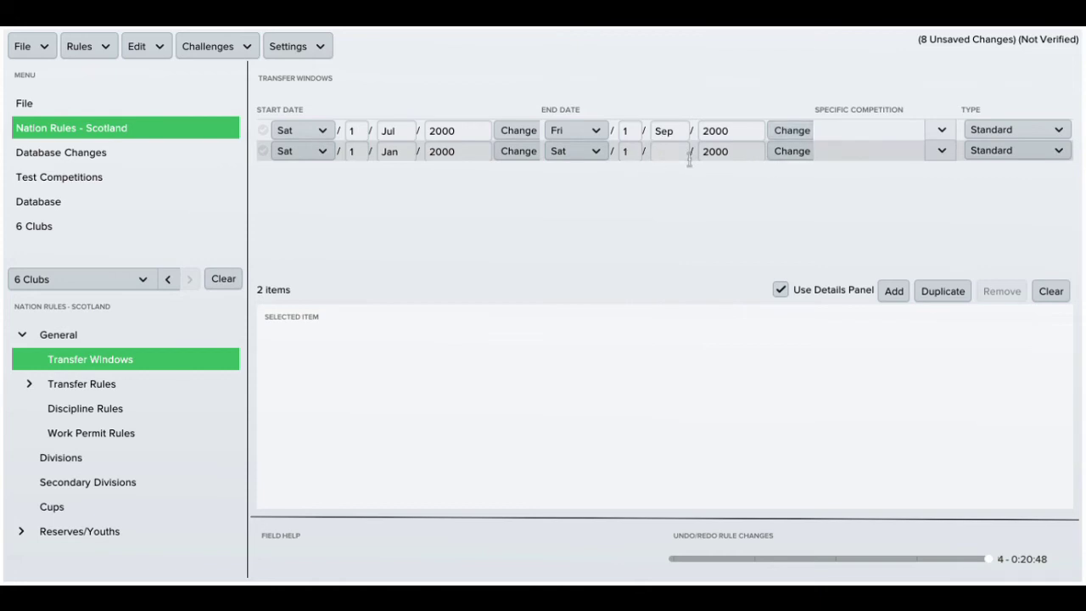
type("Feb")
key("Return")
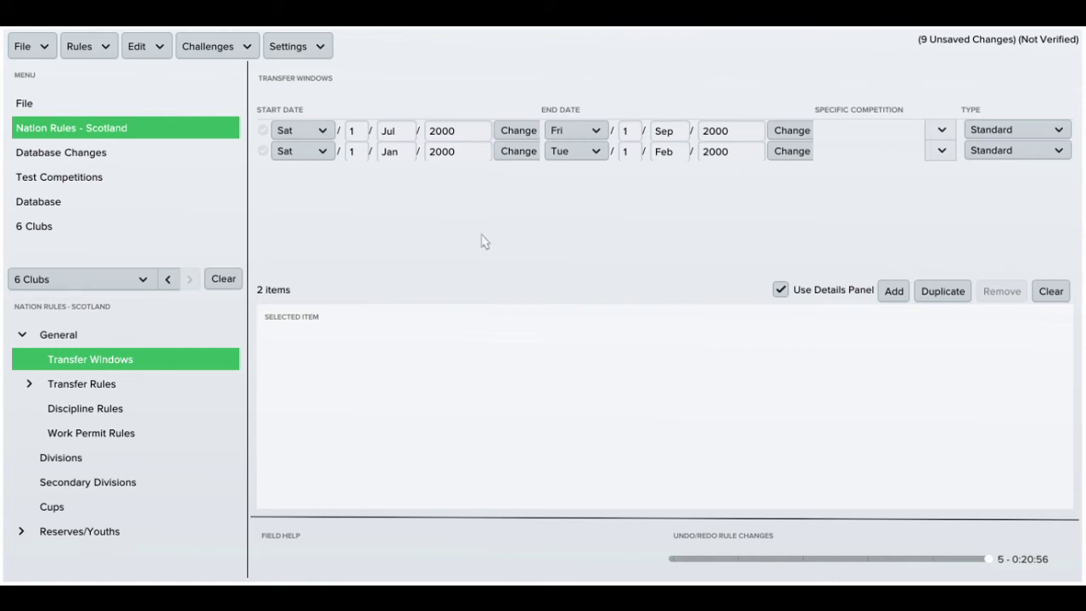
Step: Add a single division to the Scottish rules using the Ladbrokes Premiership and continue to its settings
left_click(126, 459)
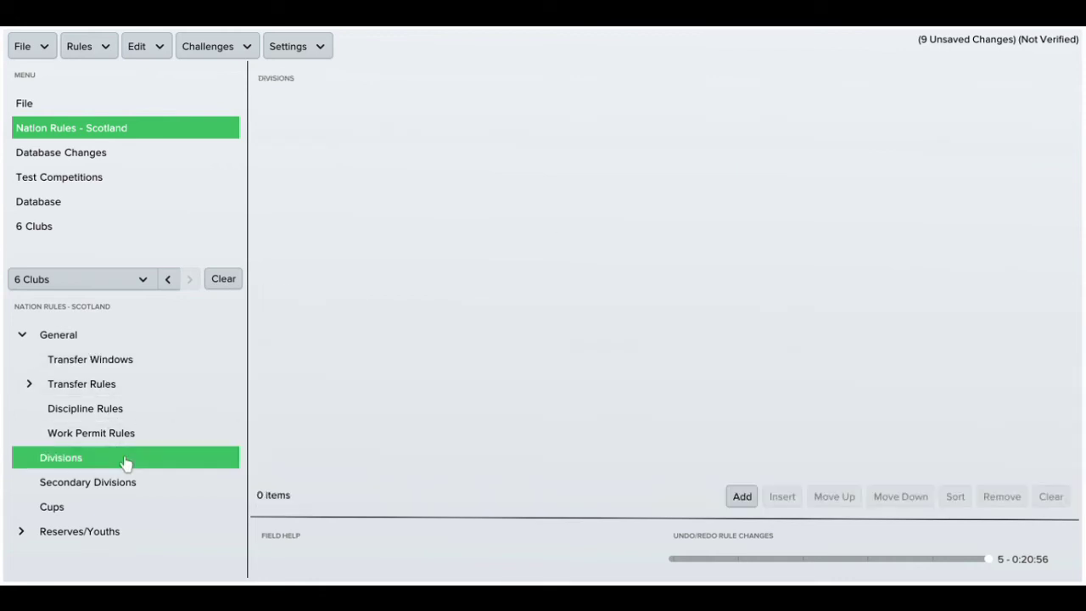
left_click(742, 497)
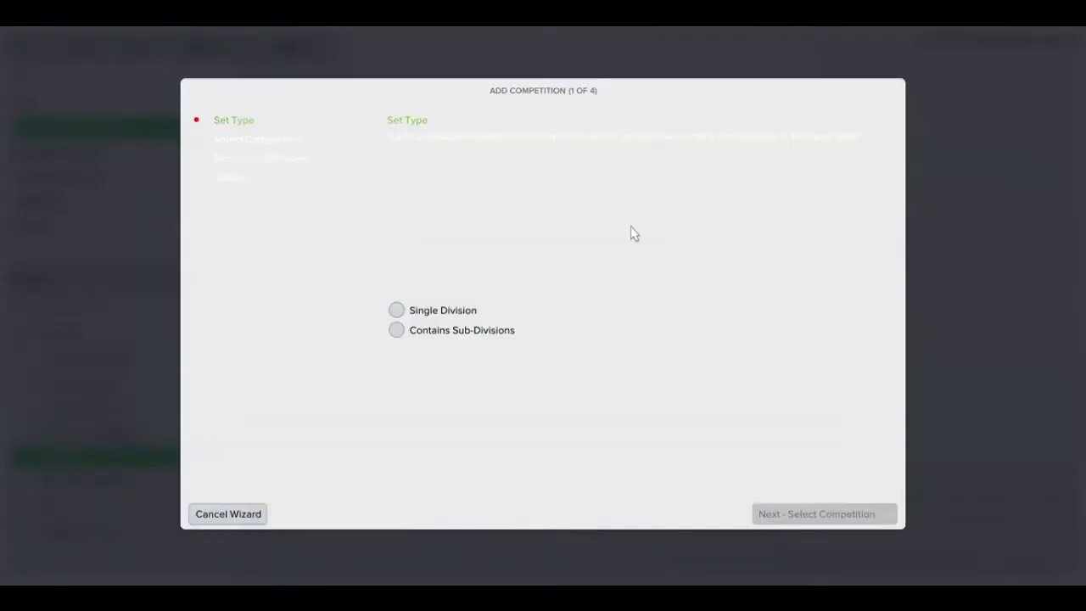
left_click(444, 311)
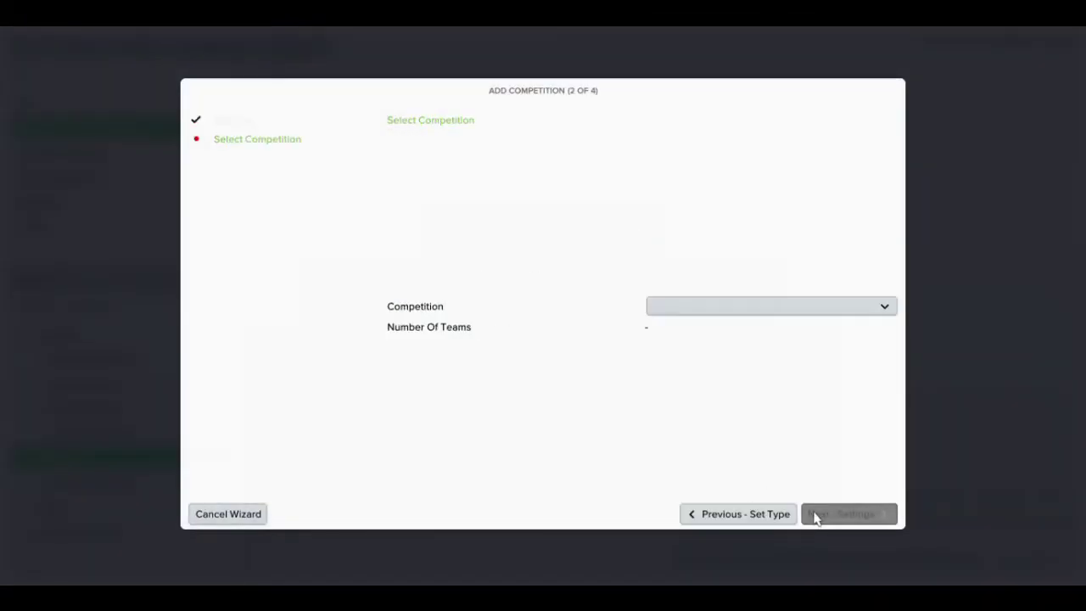
left_click(716, 308)
left_click(738, 326)
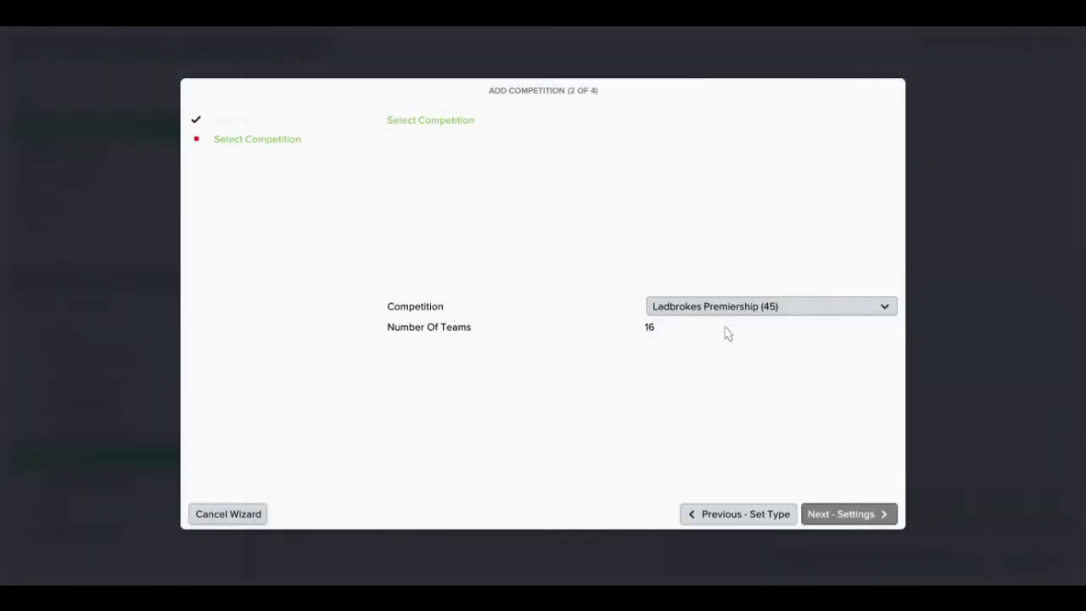
left_click(866, 516)
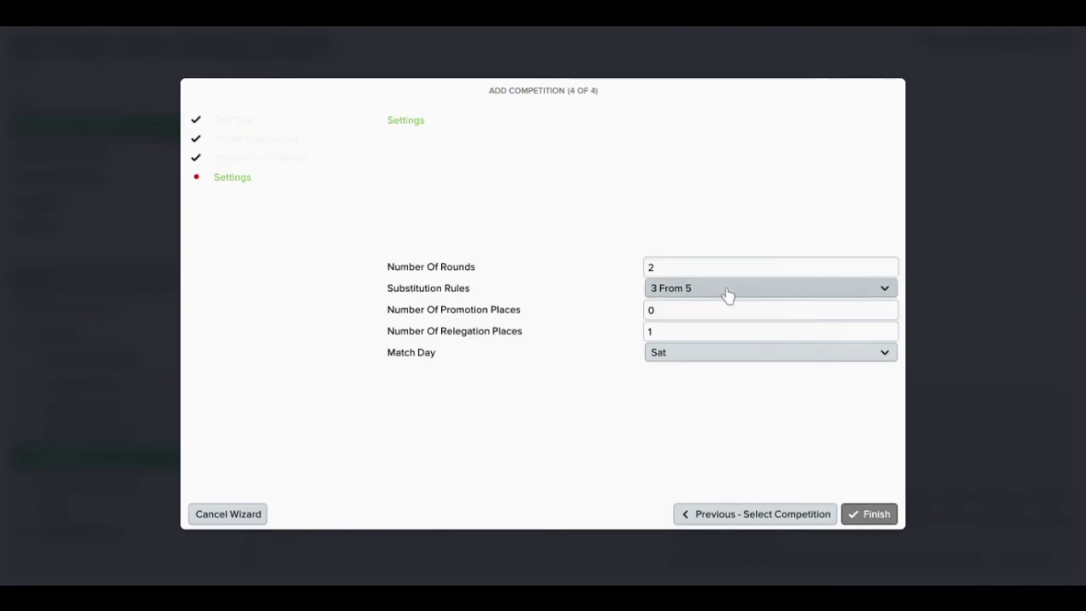
Step: Set the Premiership's substitution rule to 3 From 7 and its relegation places to 2, and finish adding the division
left_click(728, 293)
scroll(745, 560, "down", 3)
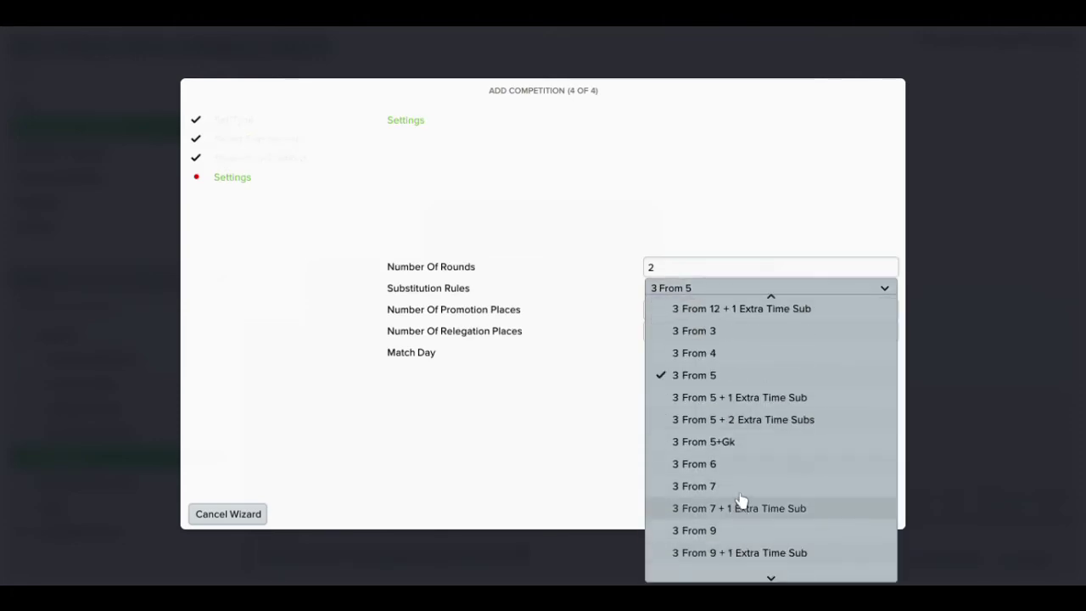
left_click(738, 488)
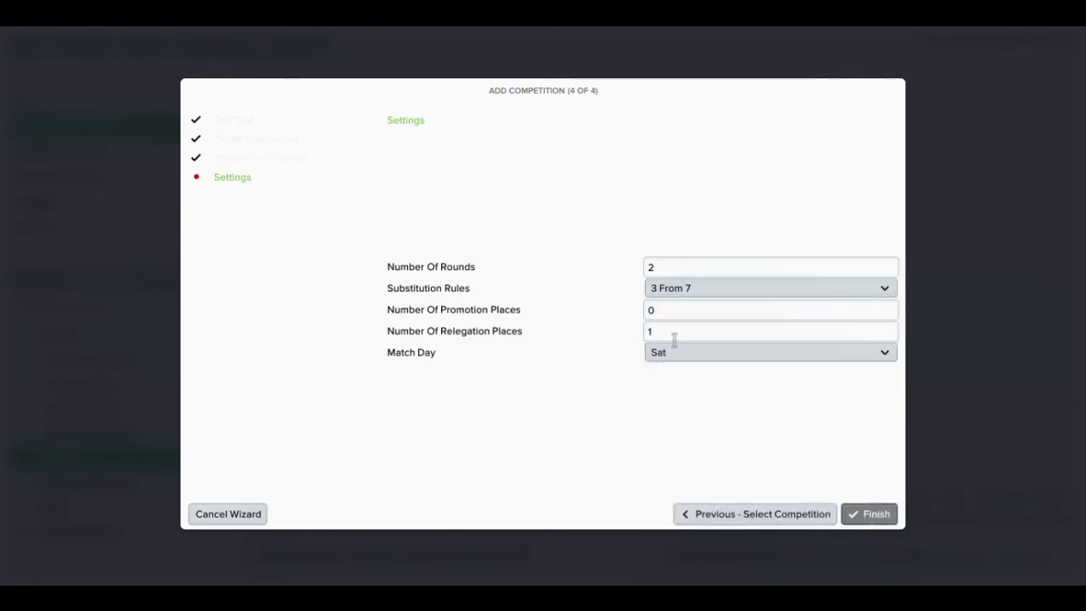
mouse_move(674, 339)
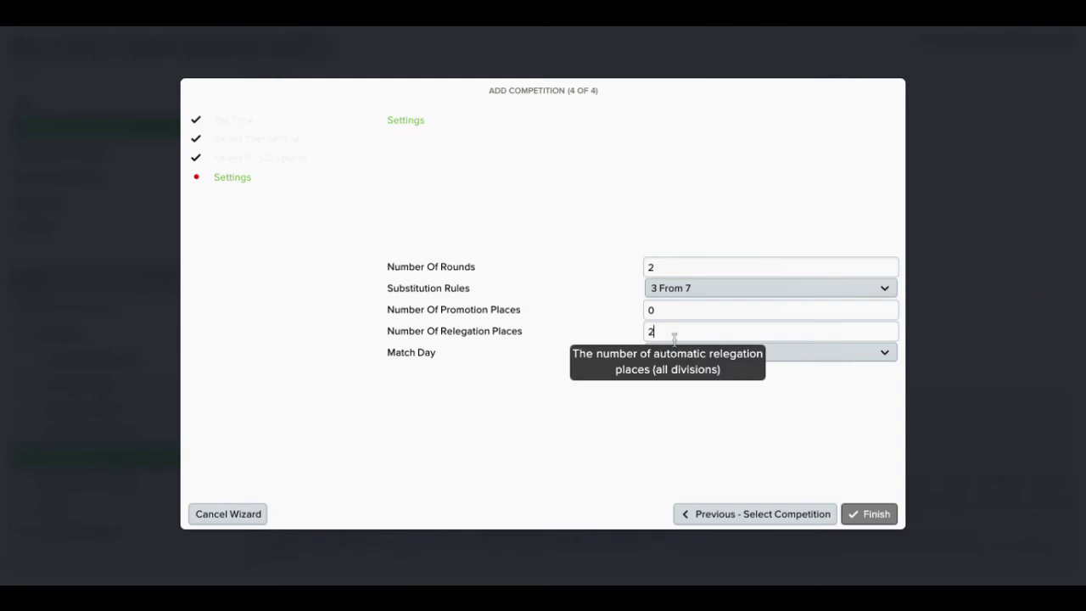
left_click(874, 516)
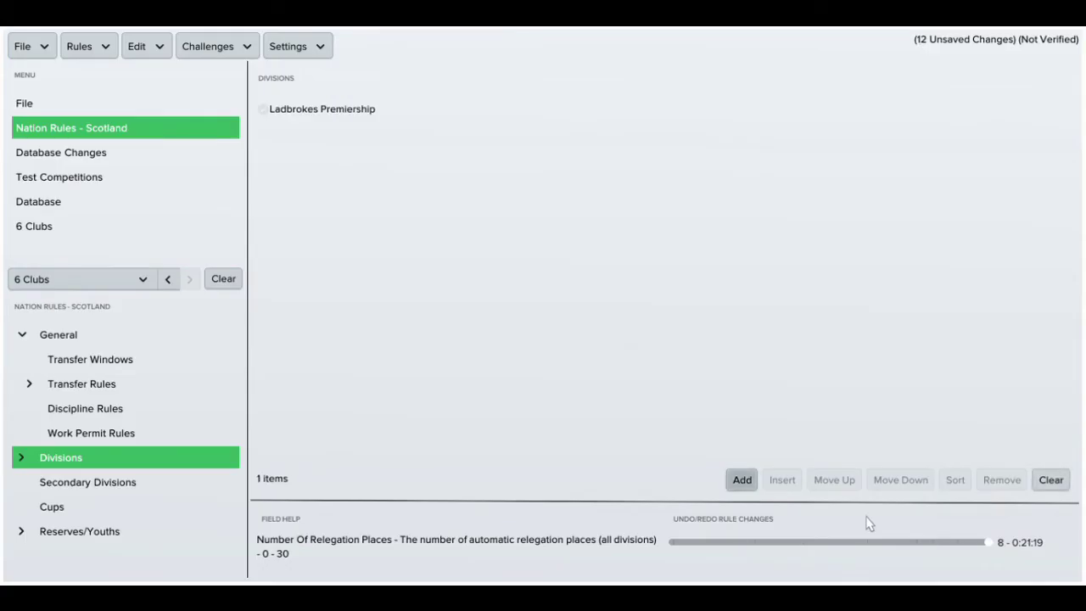
Step: Add another single division to the Scottish rules using the Ladbrokes Championship and continue to its settings
left_click(744, 480)
left_click(457, 319)
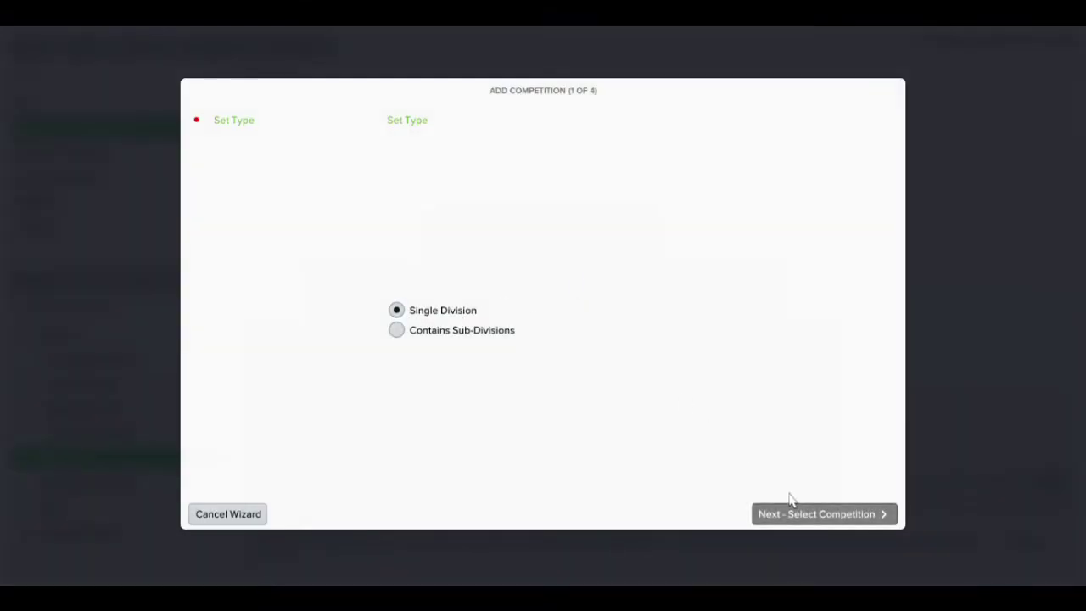
left_click(803, 514)
left_click(750, 309)
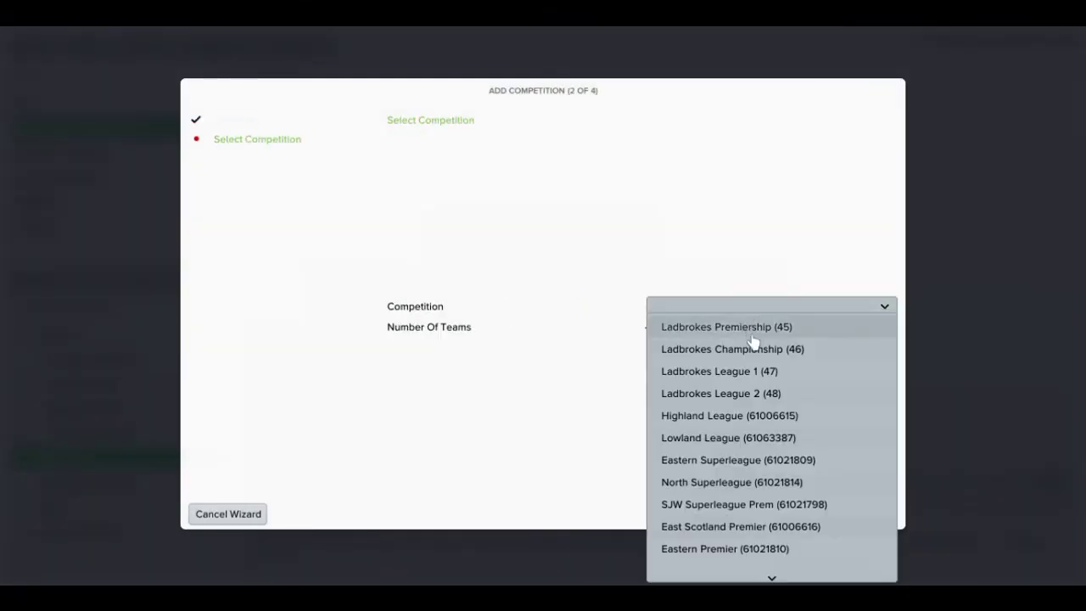
left_click(753, 348)
left_click(846, 513)
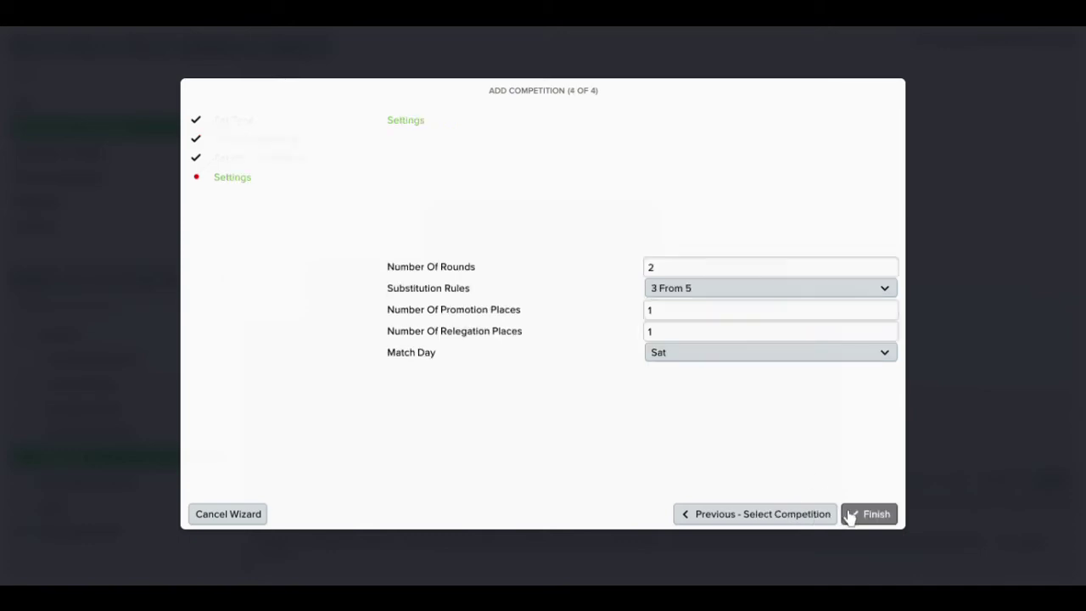
Step: Give the Championship 3 From 7 substitutions, 2 promotion places and 2 relegation places, replace its number of rounds, and finish adding it
left_click(717, 291)
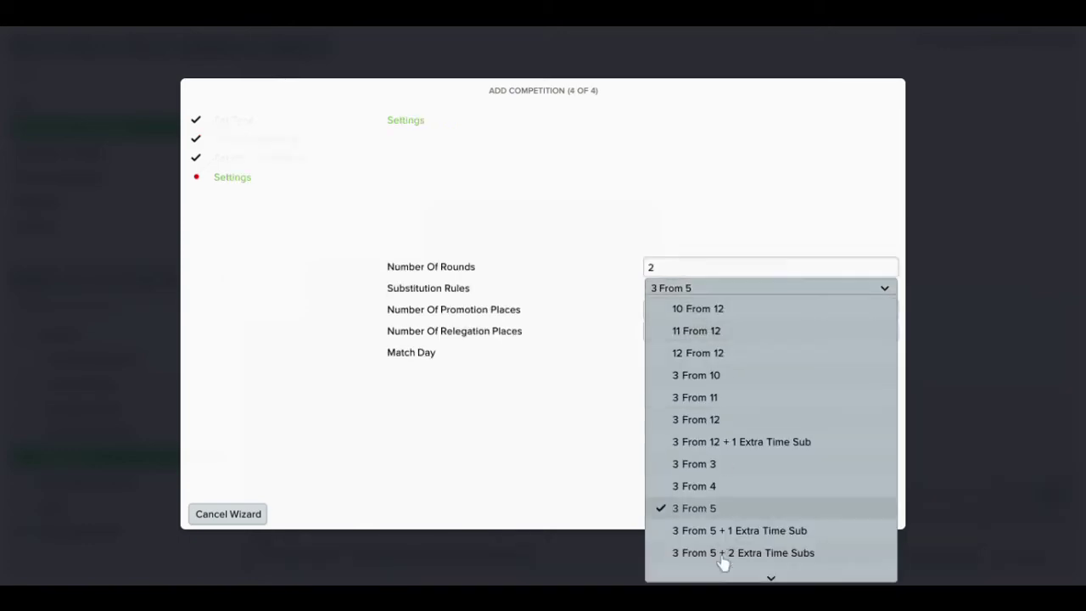
scroll(722, 553, "down", 3)
left_click(730, 464)
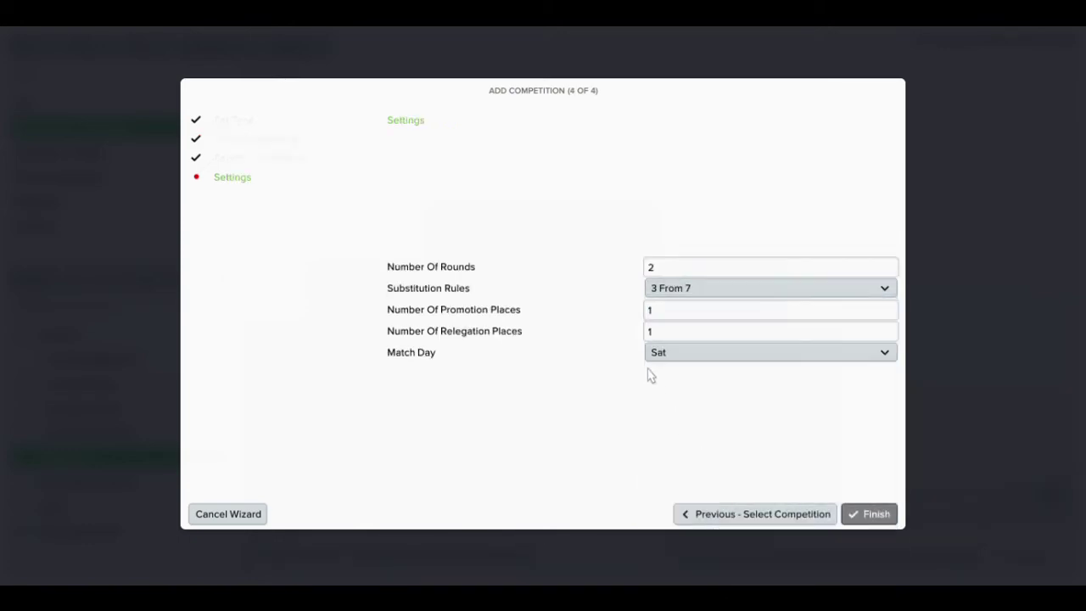
key("BackSpace")
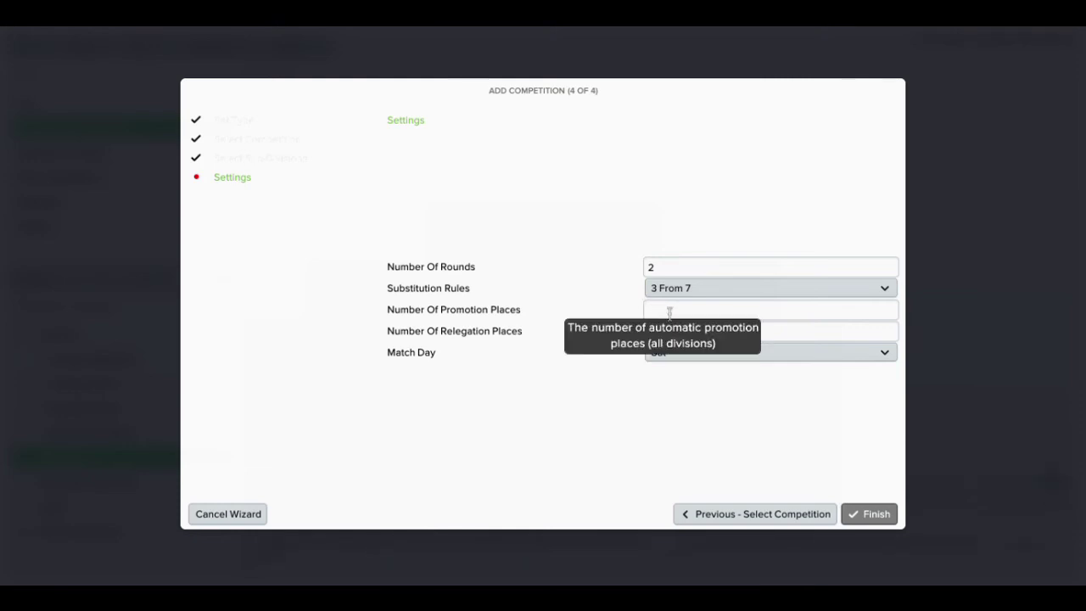
left_click(687, 332)
key("BackSpace")
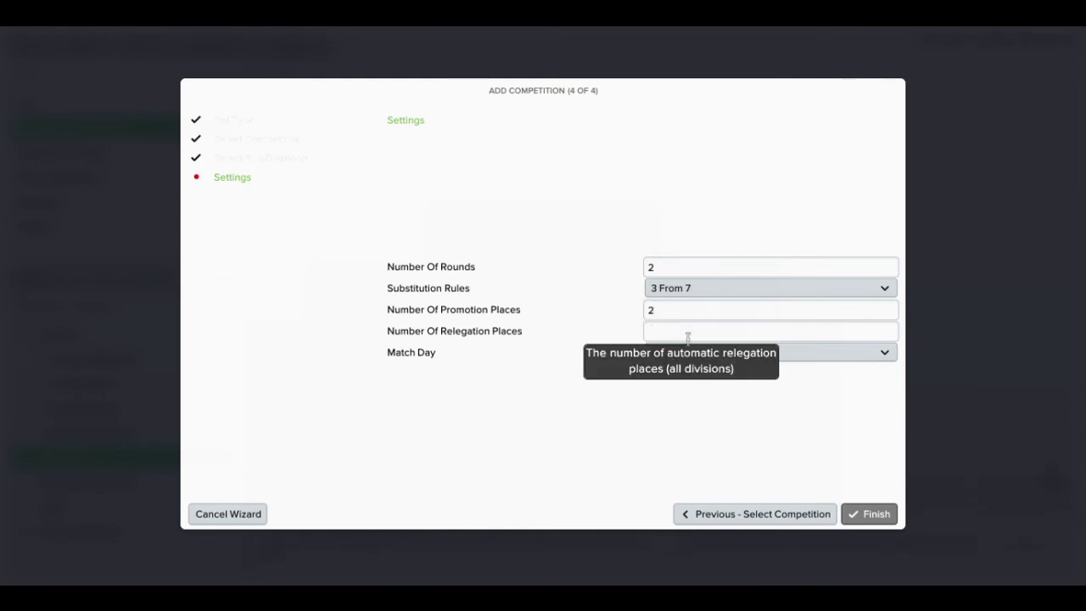
key("BackSpace")
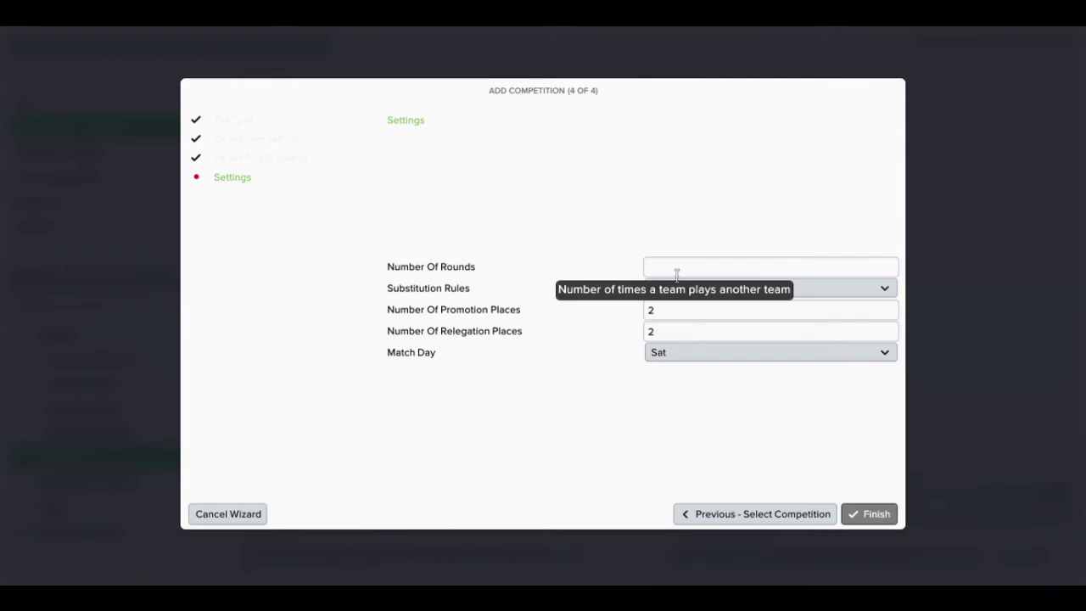
left_click(872, 517)
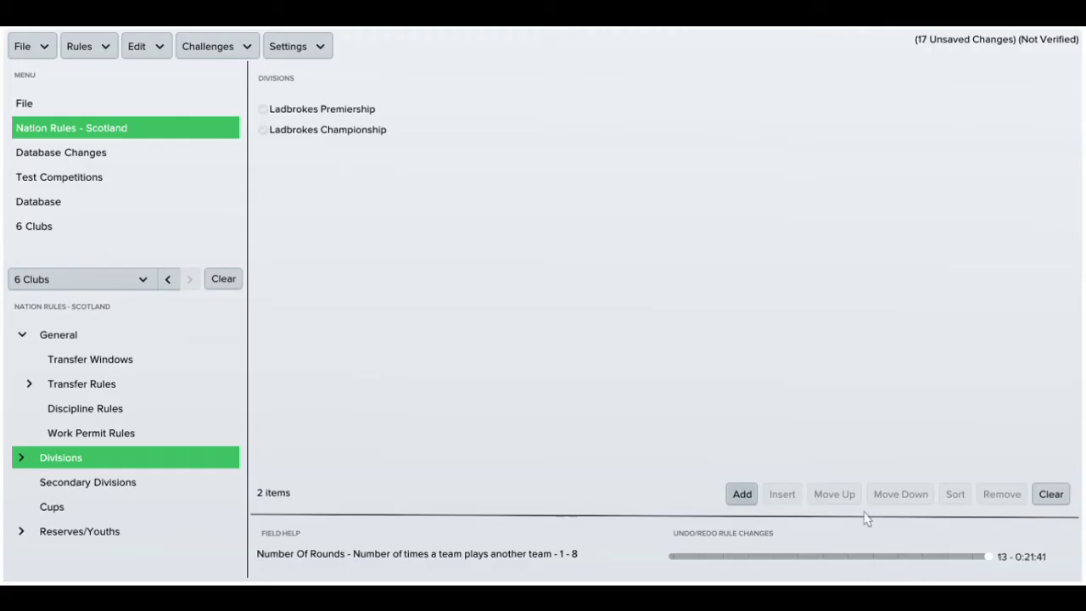
Step: Add a third single division to the Scottish rules using Ladbrokes League 1 and continue to its settings
left_click(740, 496)
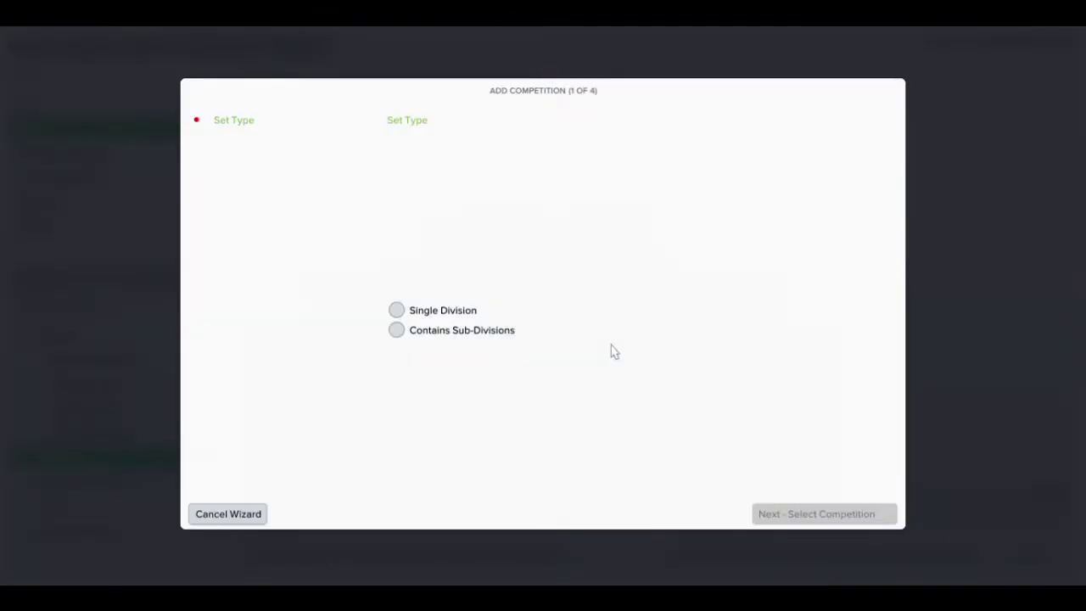
left_click(427, 311)
left_click(785, 513)
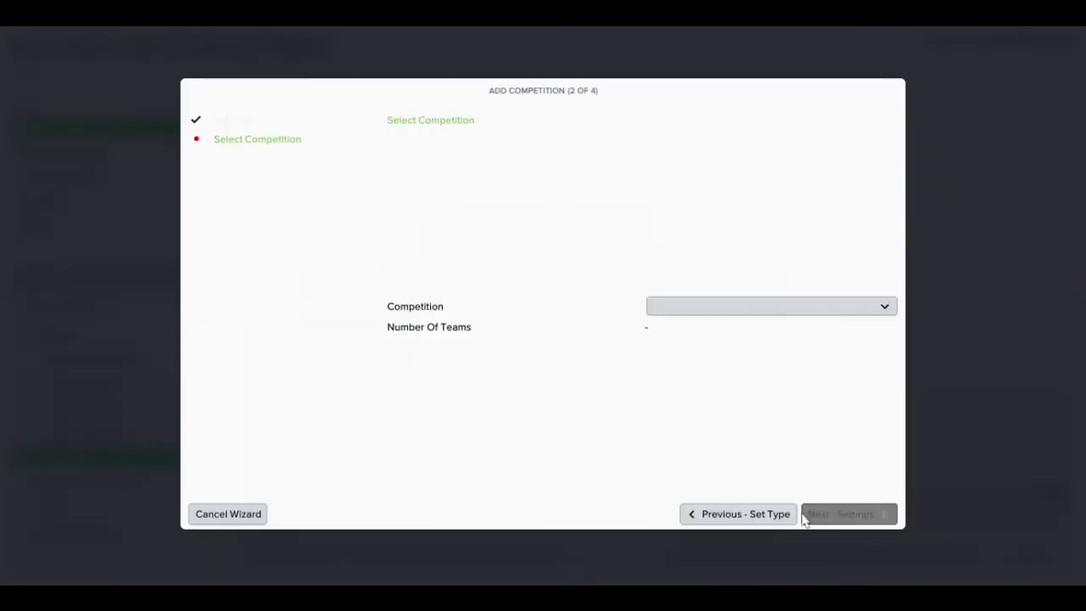
left_click(724, 314)
left_click(762, 370)
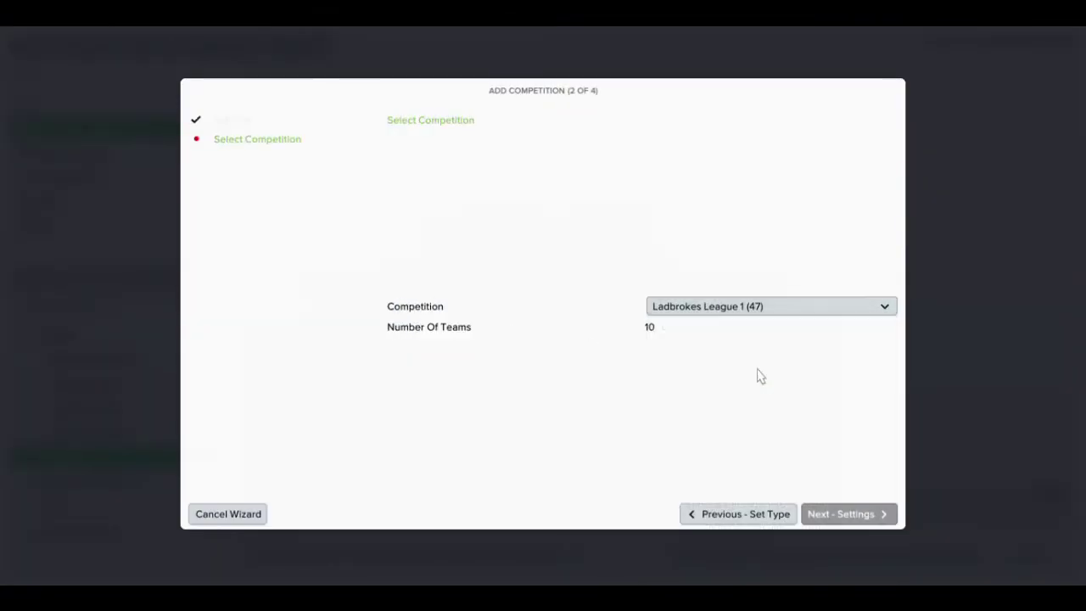
left_click(839, 514)
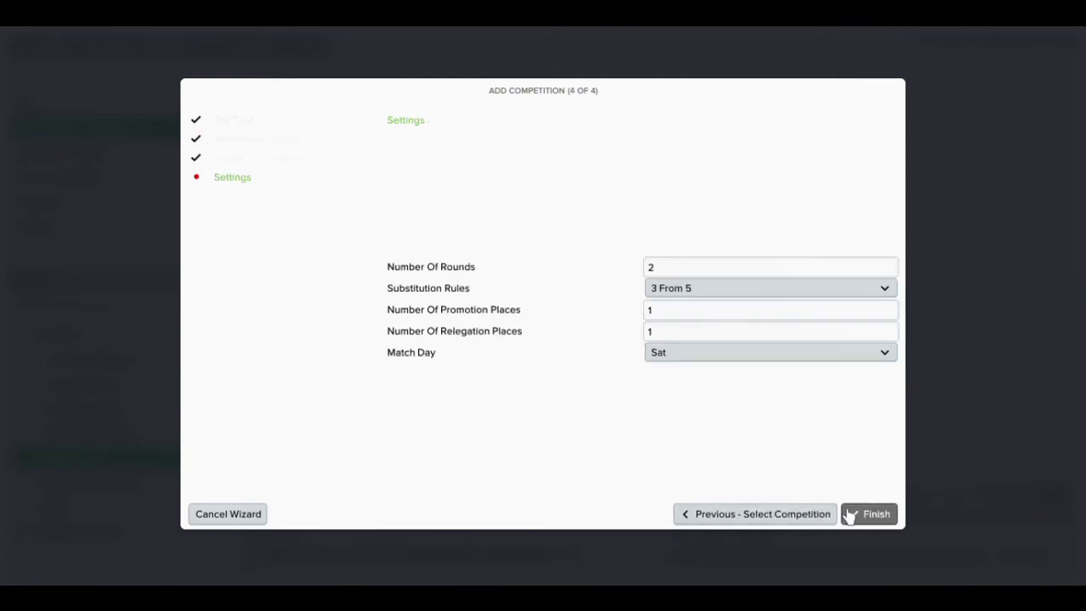
Step: Give League 1 3 rounds, 3 From 7 substitutions and 2 promotion places, adjust its relegation places, and finish adding it
left_click(698, 289)
mouse_move(727, 577)
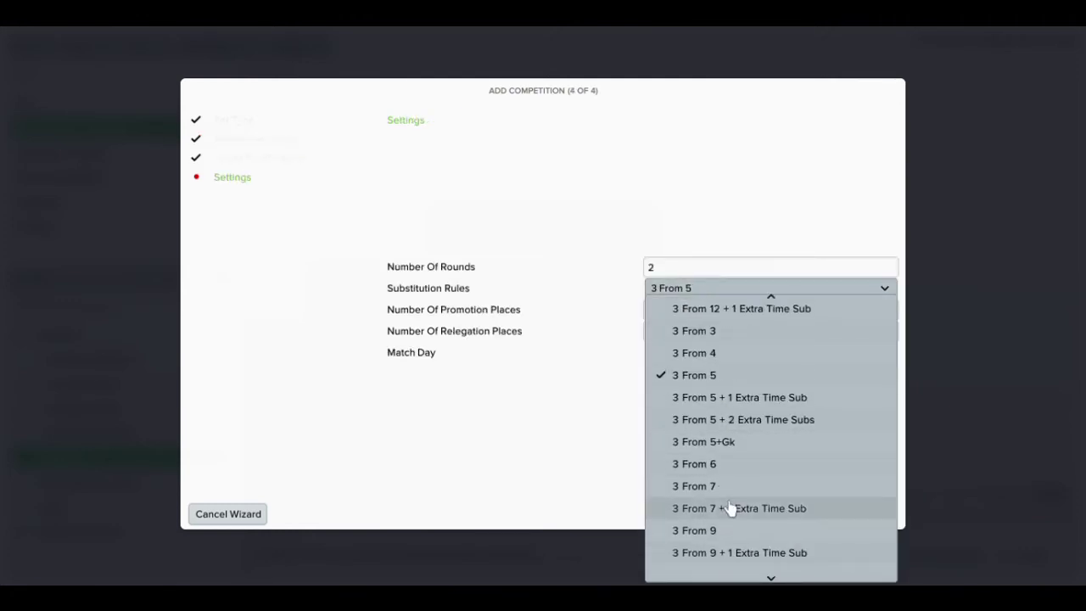
left_click(731, 486)
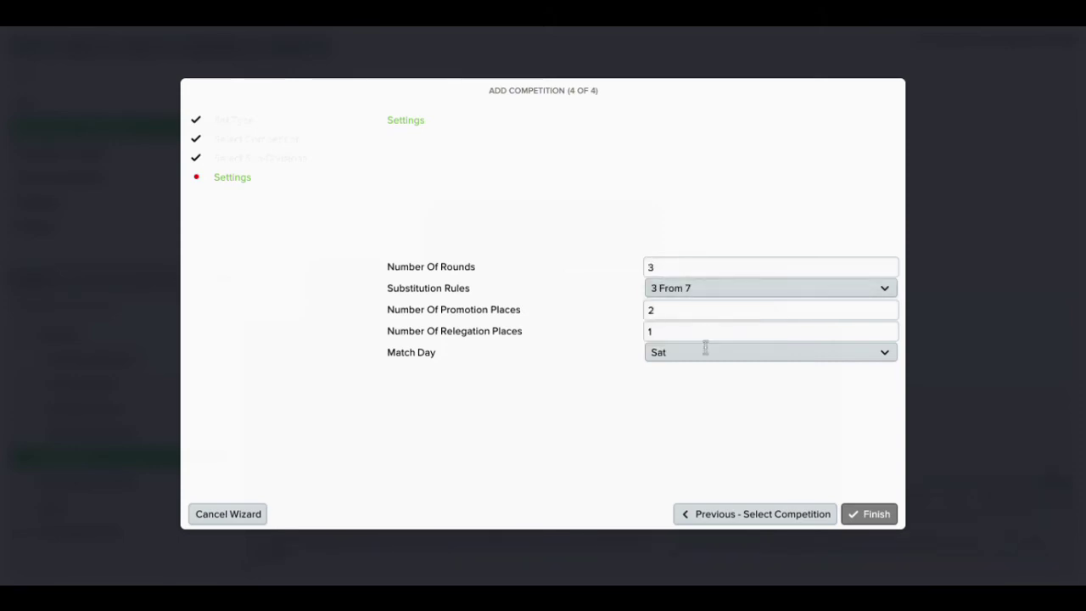
left_click(704, 334)
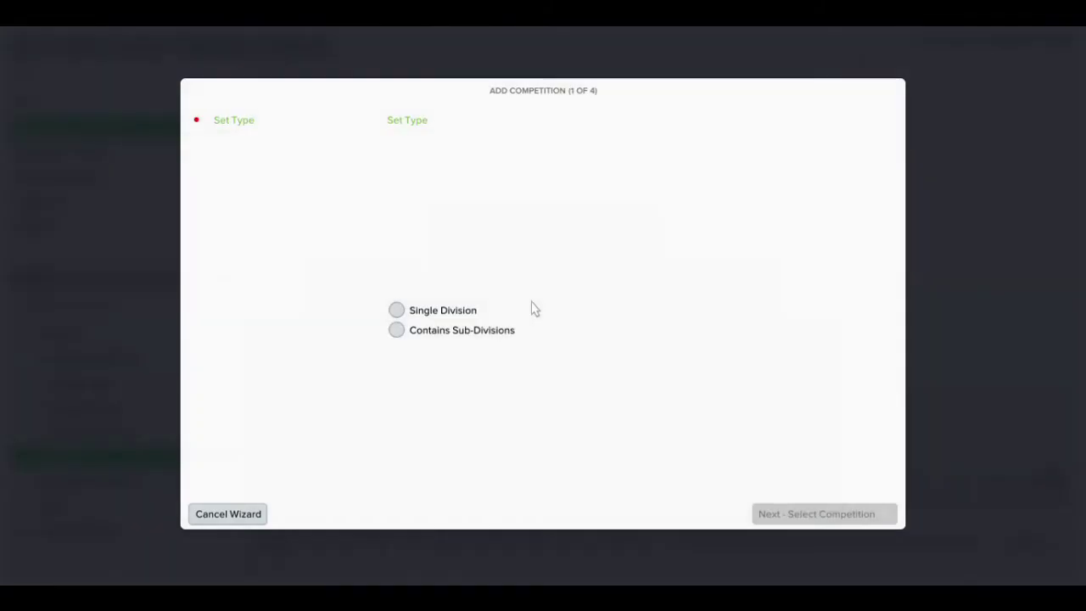
Step: Add a fourth single division to the Scottish rules using Ladbrokes League 2 and continue to its settings
left_click(449, 311)
left_click(813, 514)
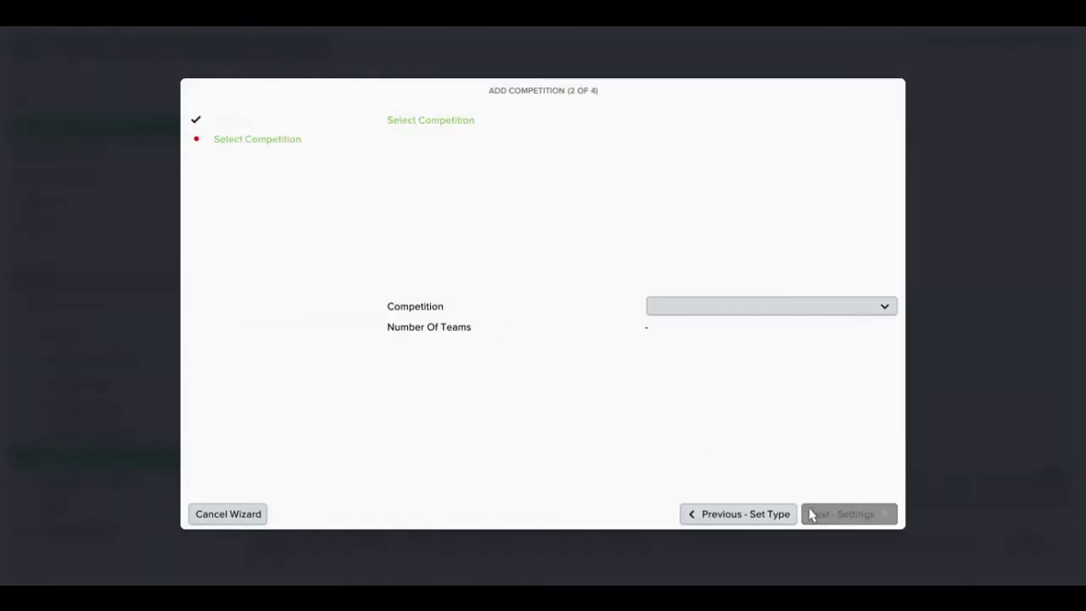
left_click(740, 307)
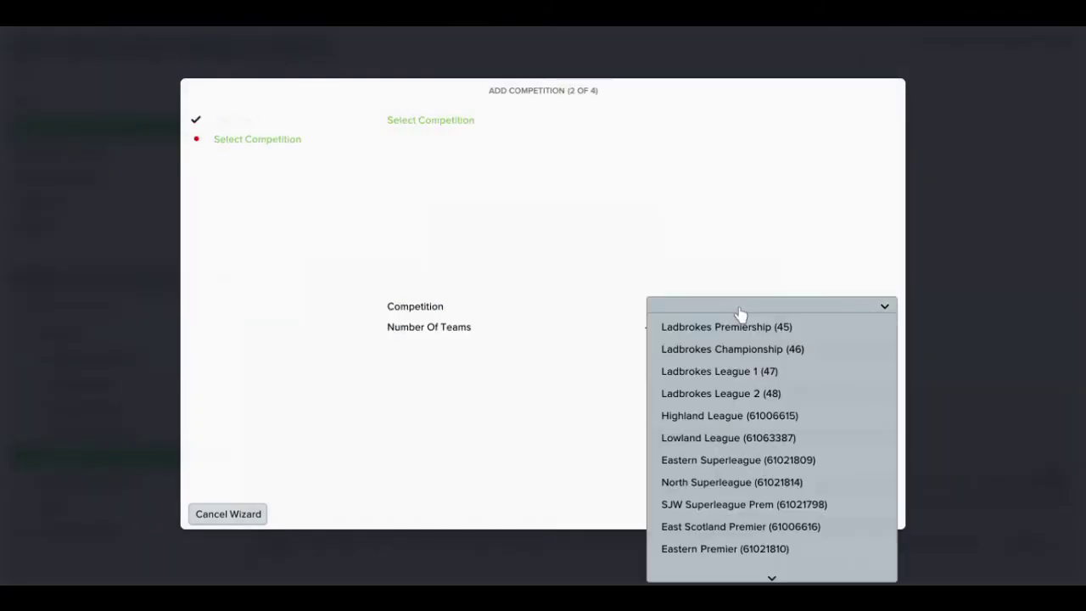
left_click(754, 393)
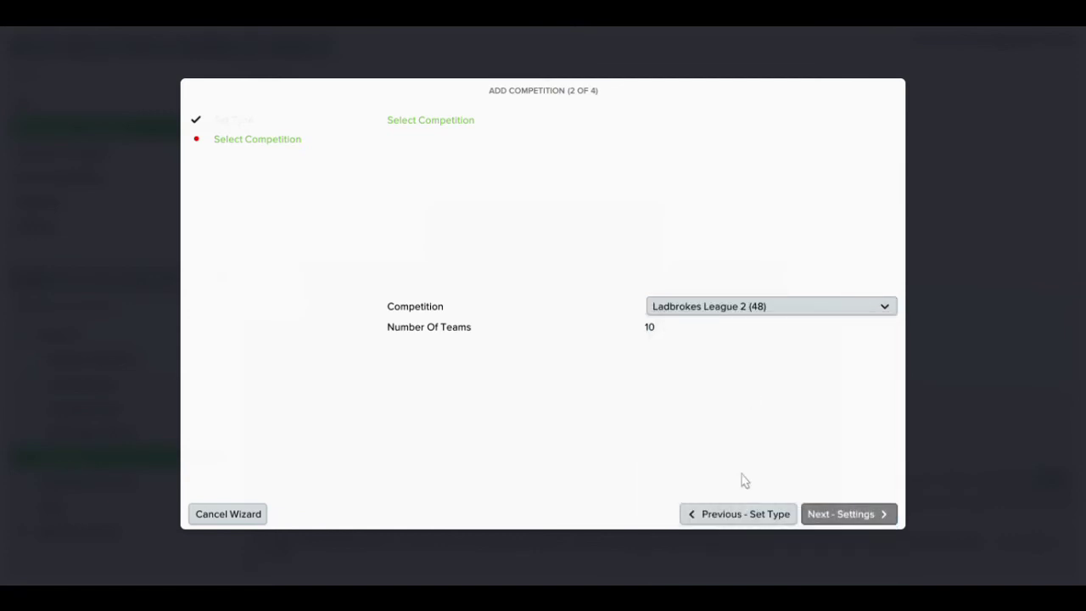
left_click(837, 515)
Step: Give League 2 3 rounds, 3 From 7 substitutions, 2 promotion places and 0 relegation places, and finish adding it
left_click(707, 290)
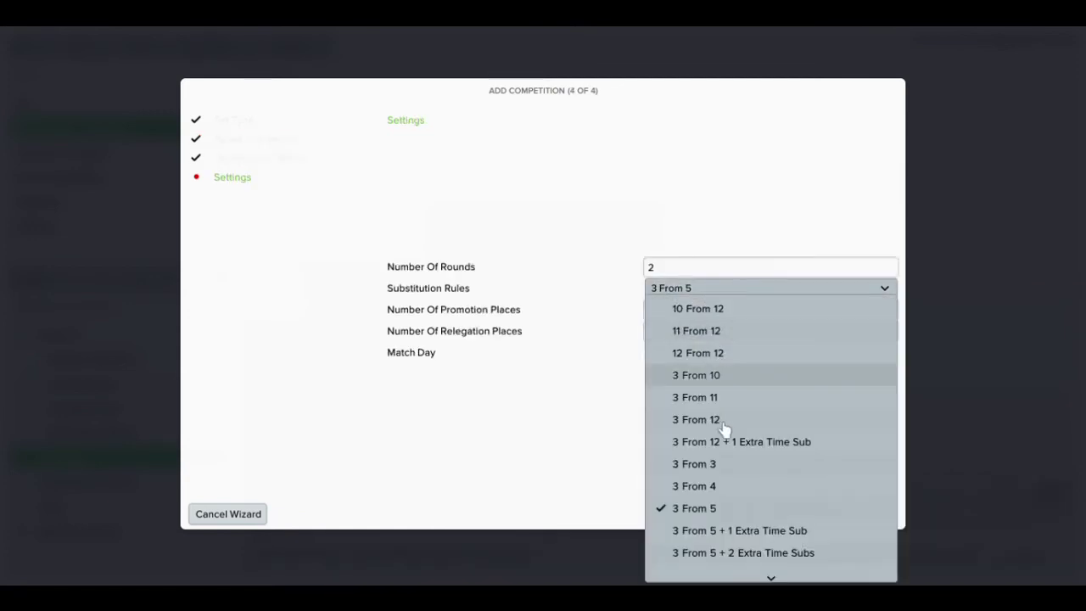
scroll(727, 560, "down", 3)
left_click(730, 488)
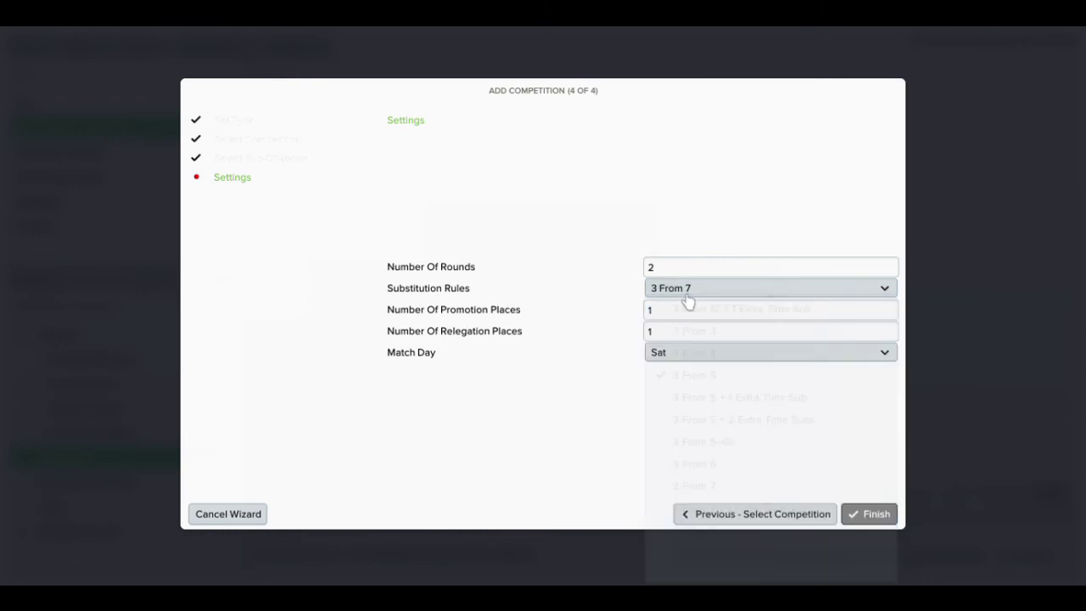
left_click(684, 276)
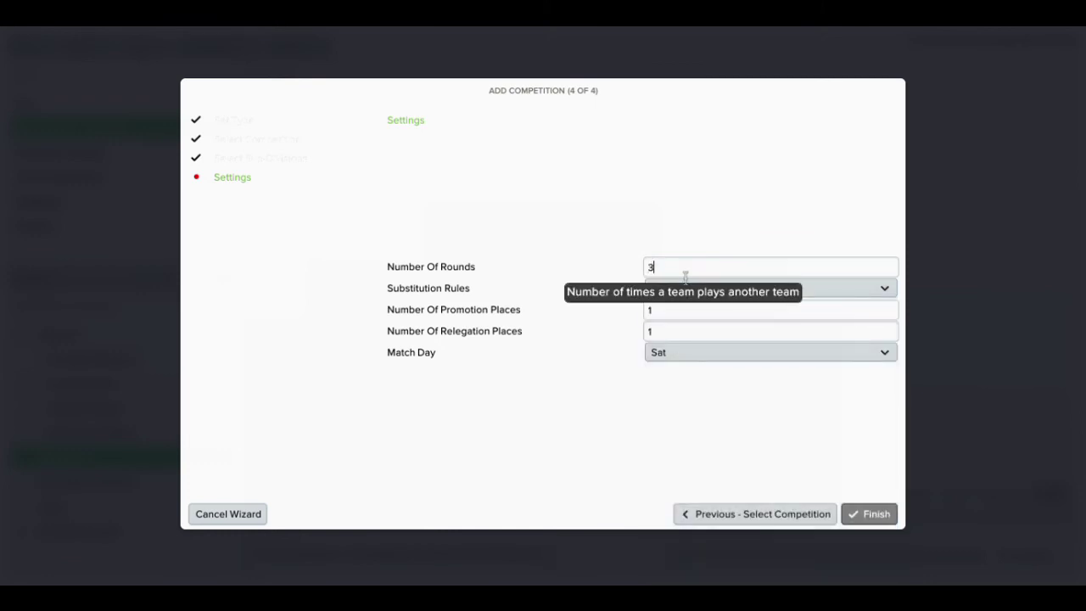
left_click(669, 318)
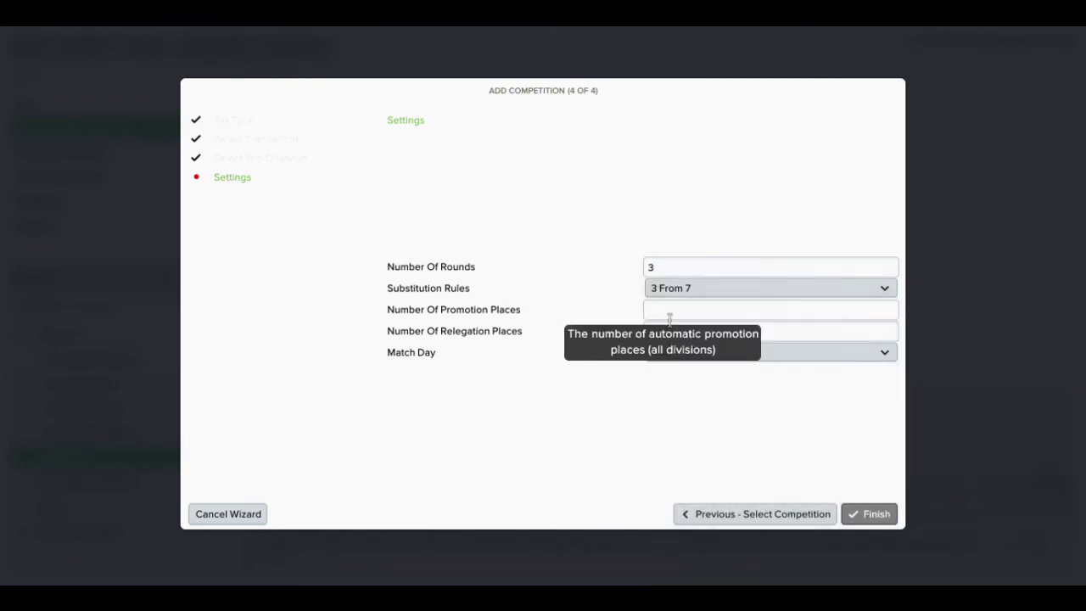
left_click(686, 338)
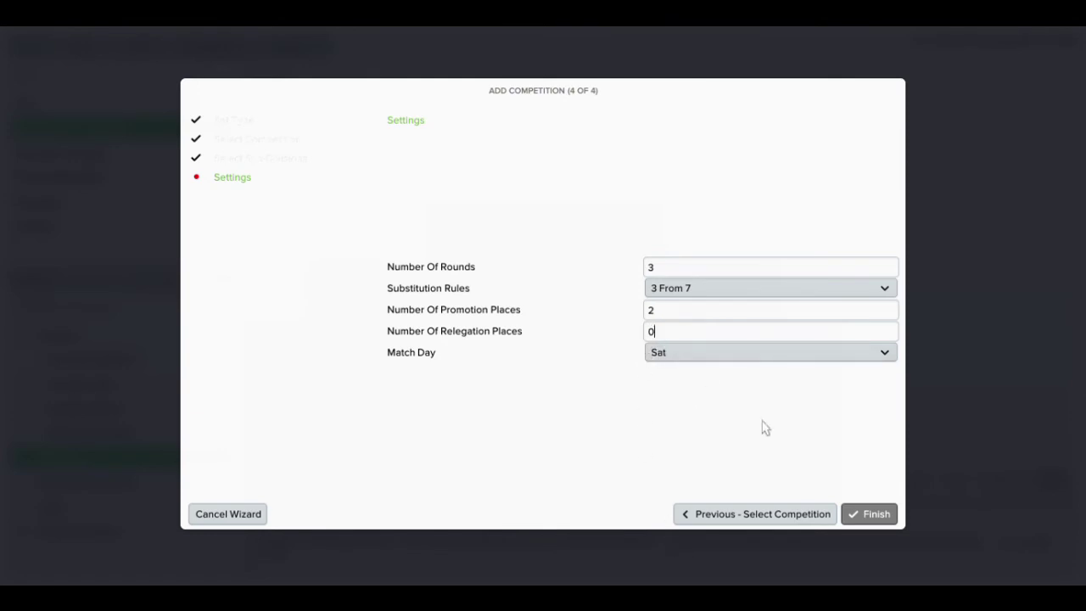
left_click(854, 514)
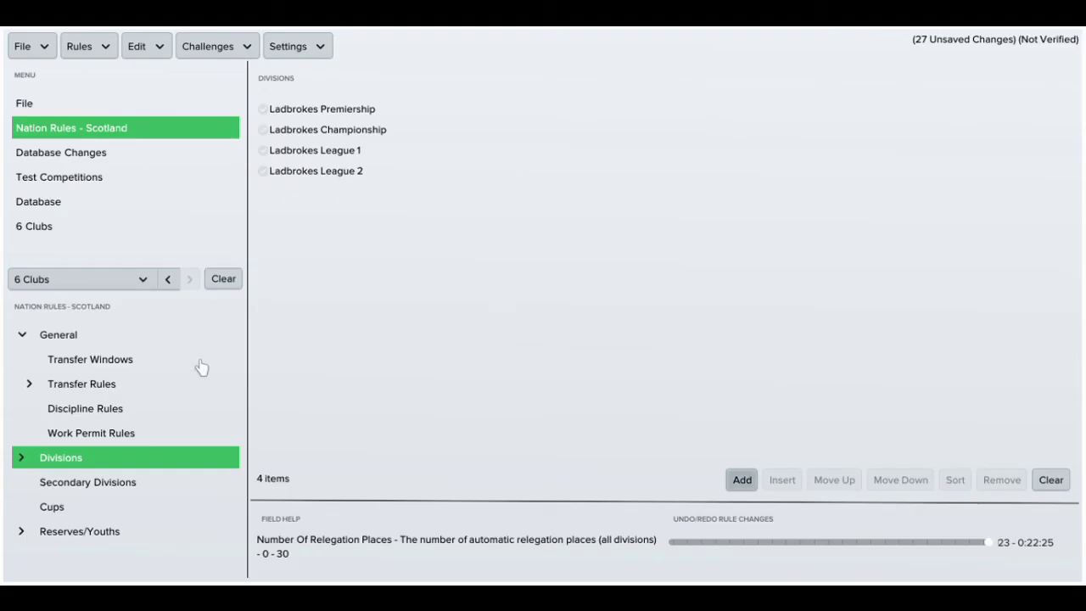
Step: Add a cup of type FA Cup to the Scottish rules using the Scottish Cup and continue to its team selection
left_click(135, 514)
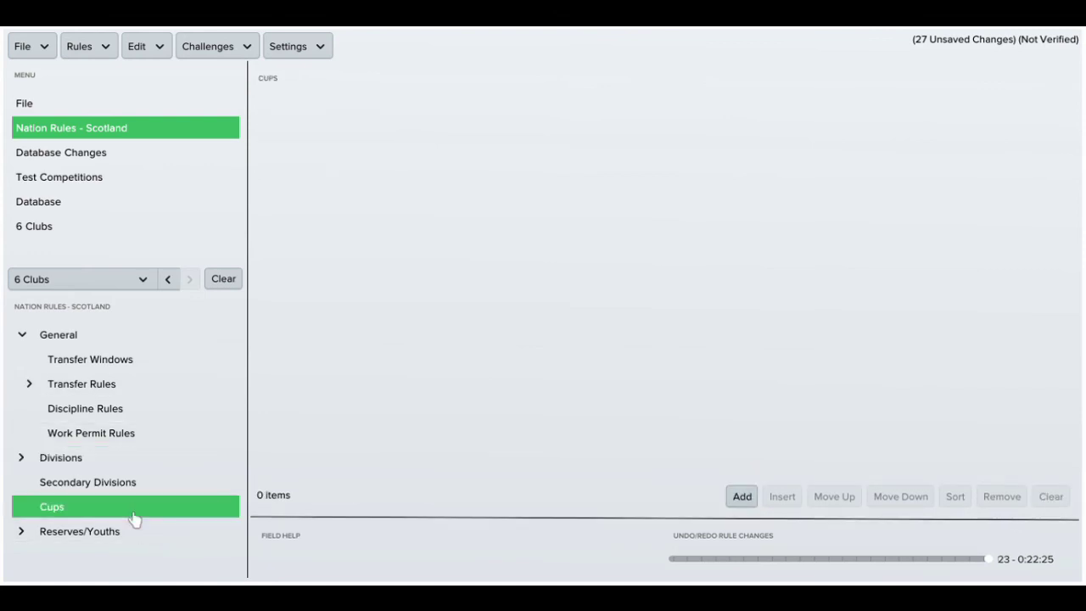
left_click(743, 497)
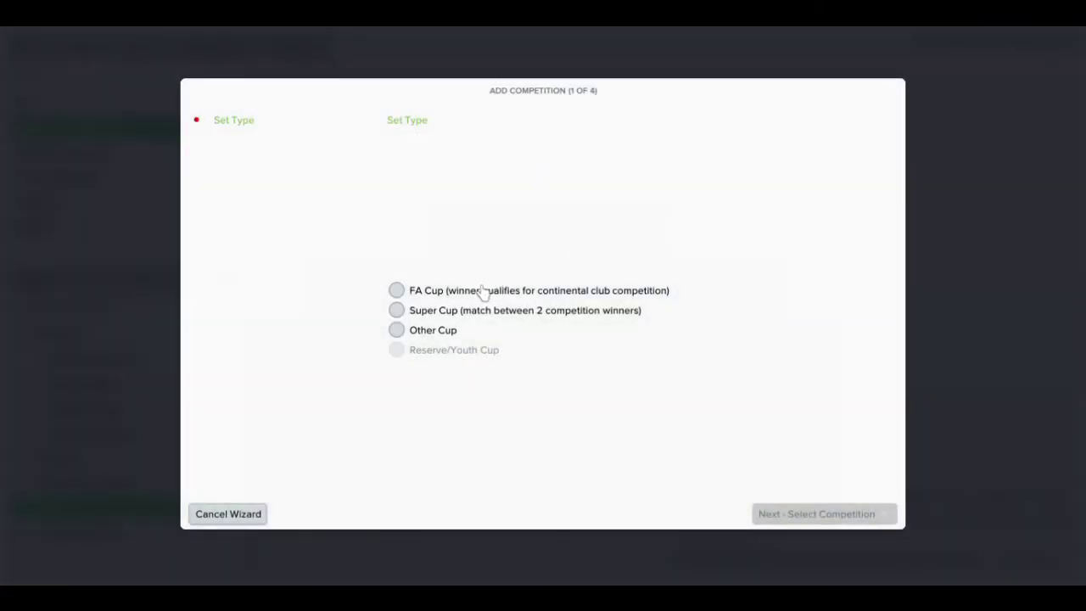
left_click(482, 291)
left_click(807, 518)
left_click(759, 308)
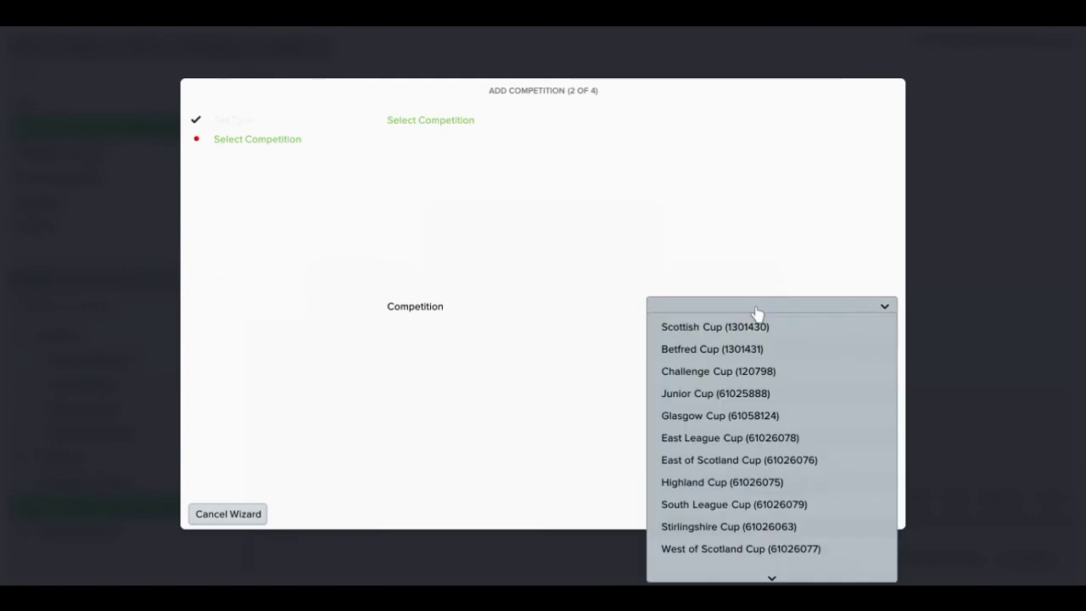
left_click(762, 328)
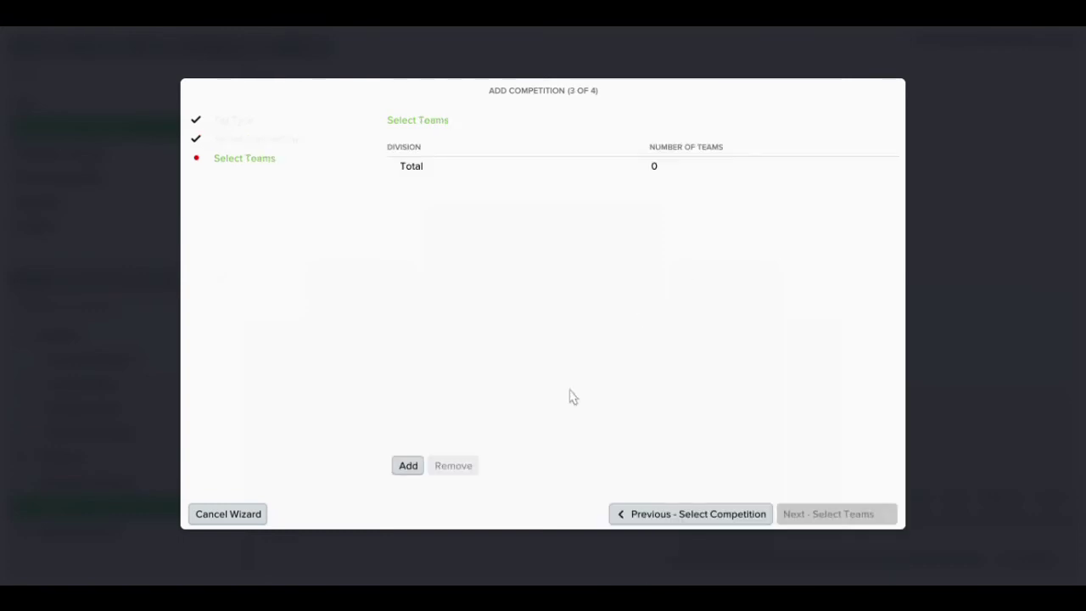
Step: Fill the Scottish Cup with all teams from Ladbrokes Premiership, Championship, League 1 and League 2, and continue to its settings
left_click(417, 473)
left_click(556, 172)
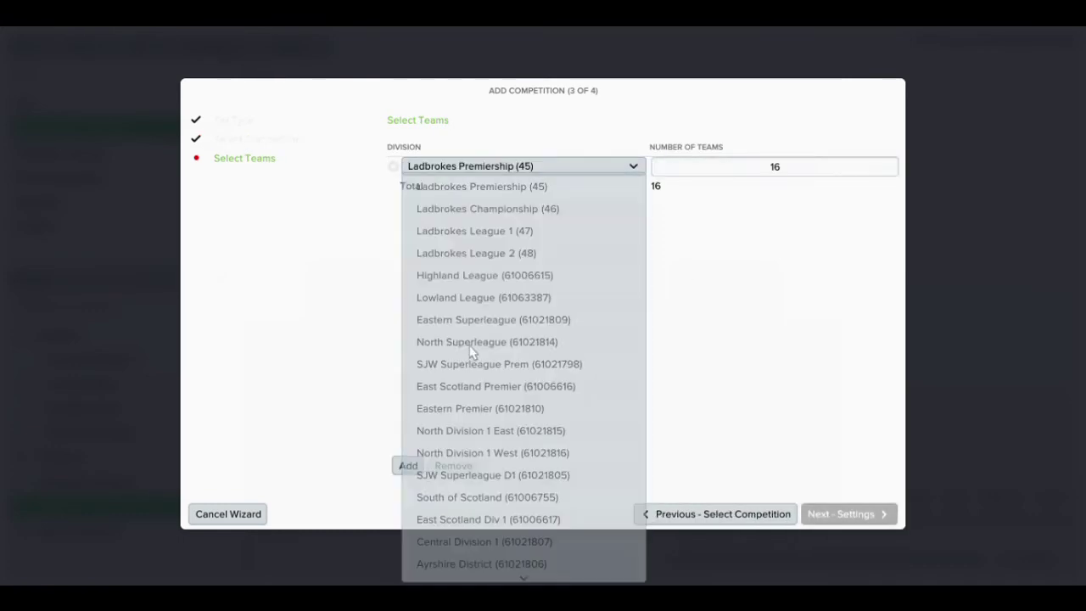
left_click(408, 465)
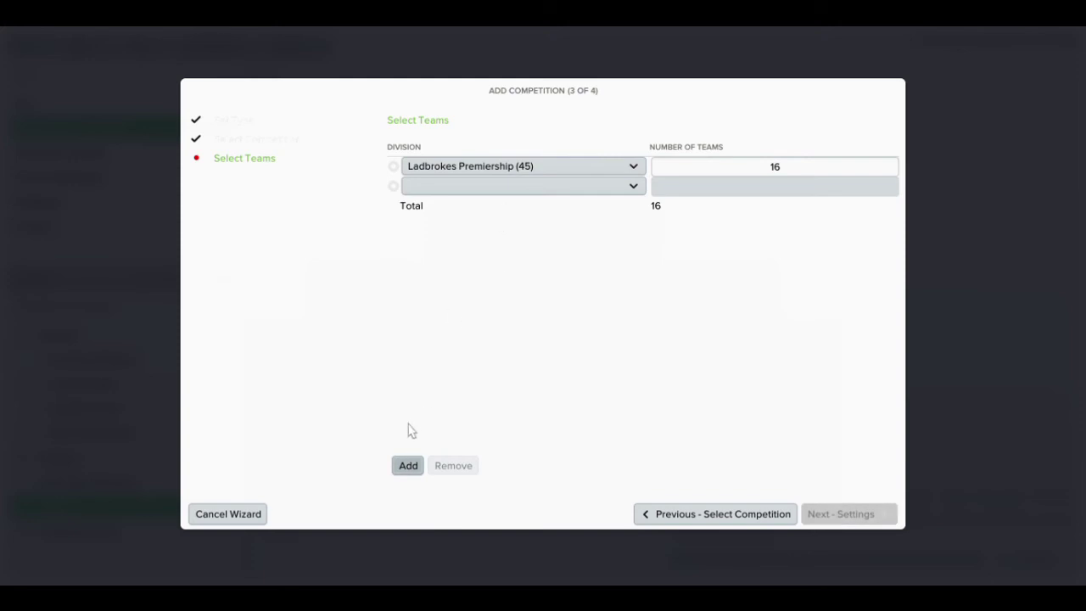
left_click(419, 468)
left_click(418, 468)
left_click(525, 189)
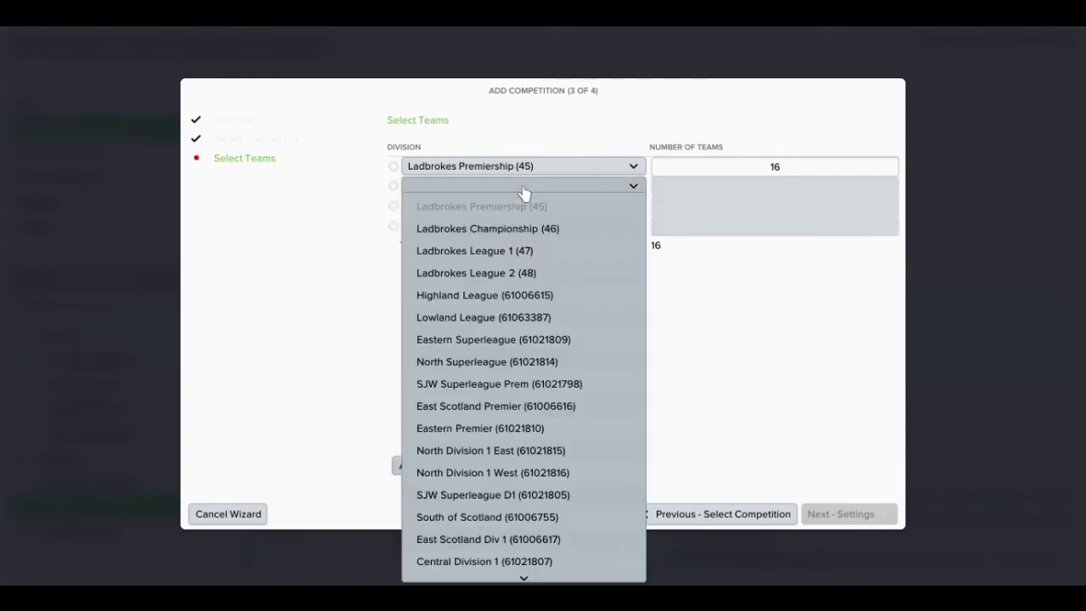
left_click(537, 233)
left_click(500, 207)
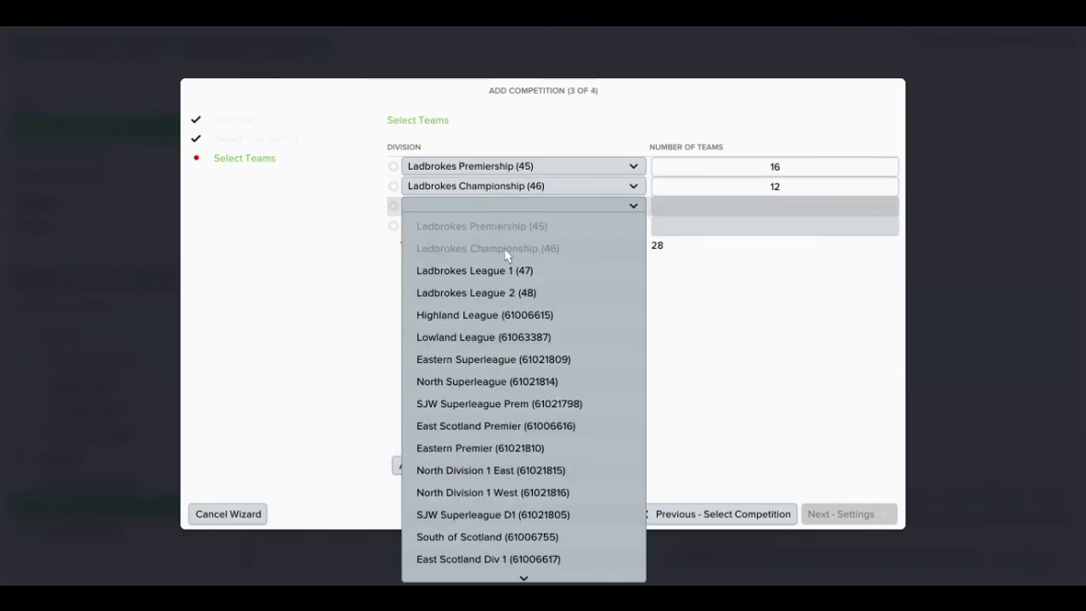
left_click(475, 270)
left_click(497, 225)
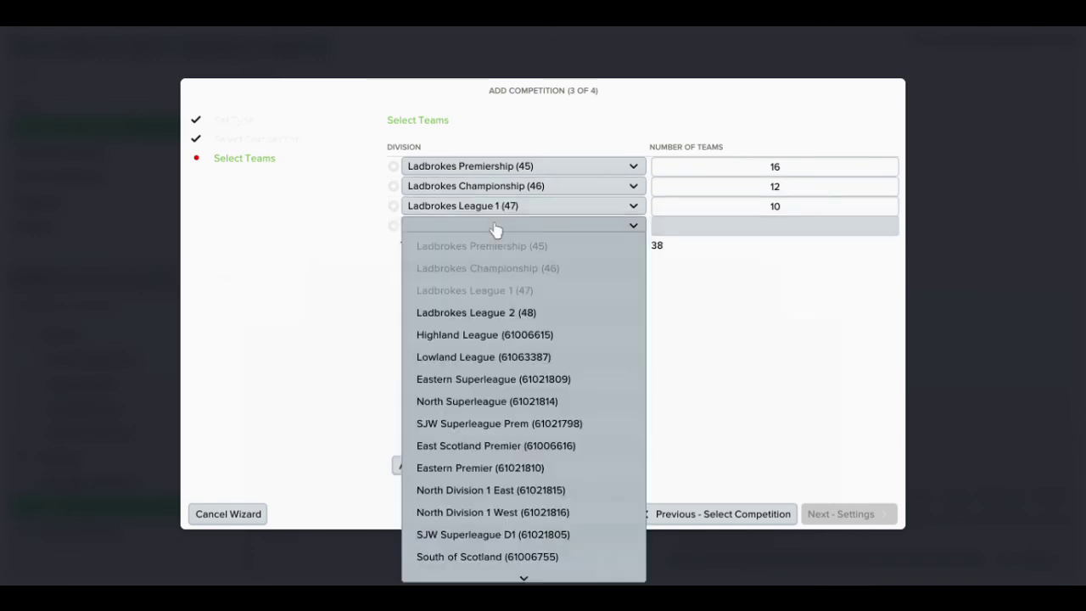
left_click(509, 314)
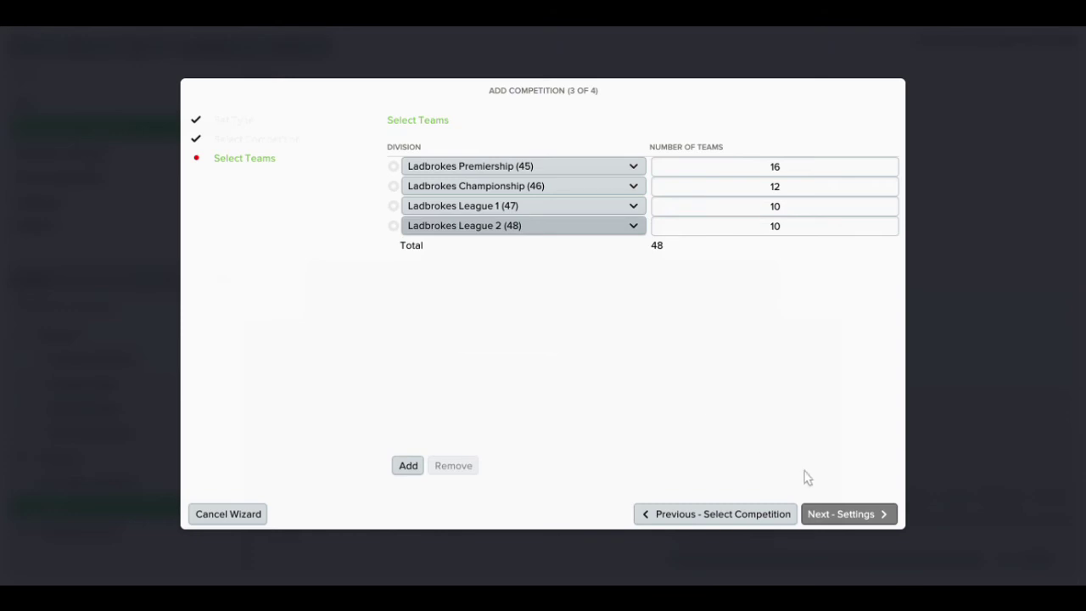
left_click(851, 515)
Step: Set the Scottish Cup's substitution rules to 3 From 7 and finish adding the cup
left_click(723, 321)
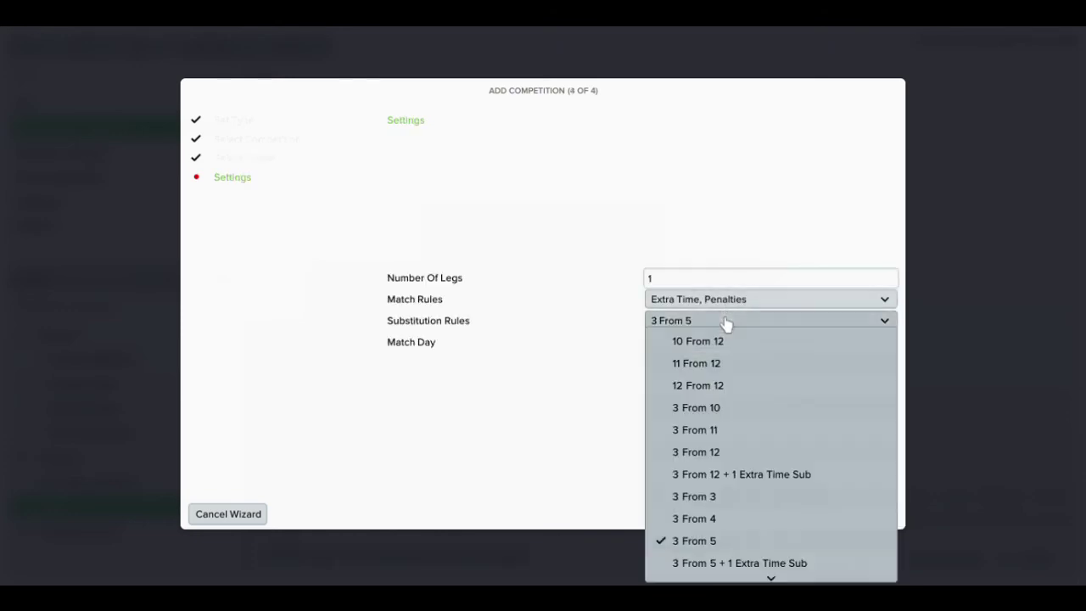
scroll(737, 544, "down", 2)
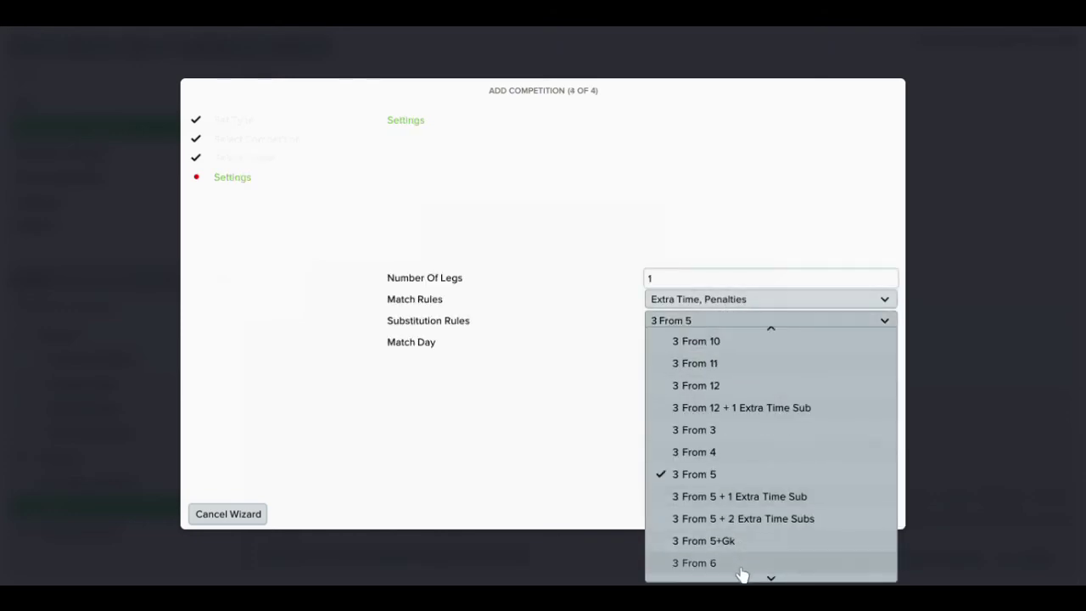
scroll(742, 576, "down", 4)
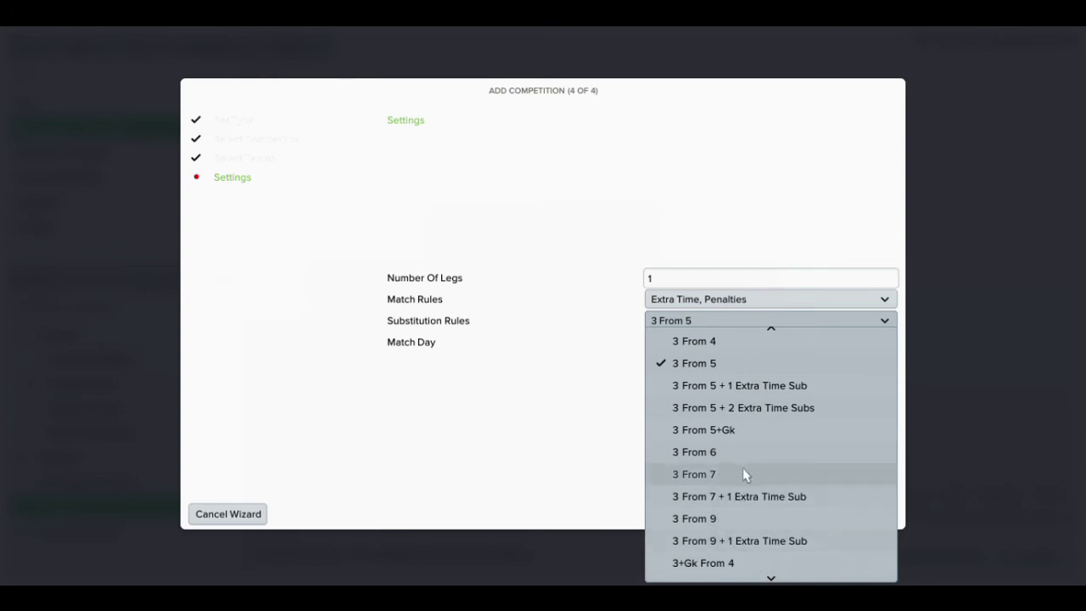
left_click(745, 473)
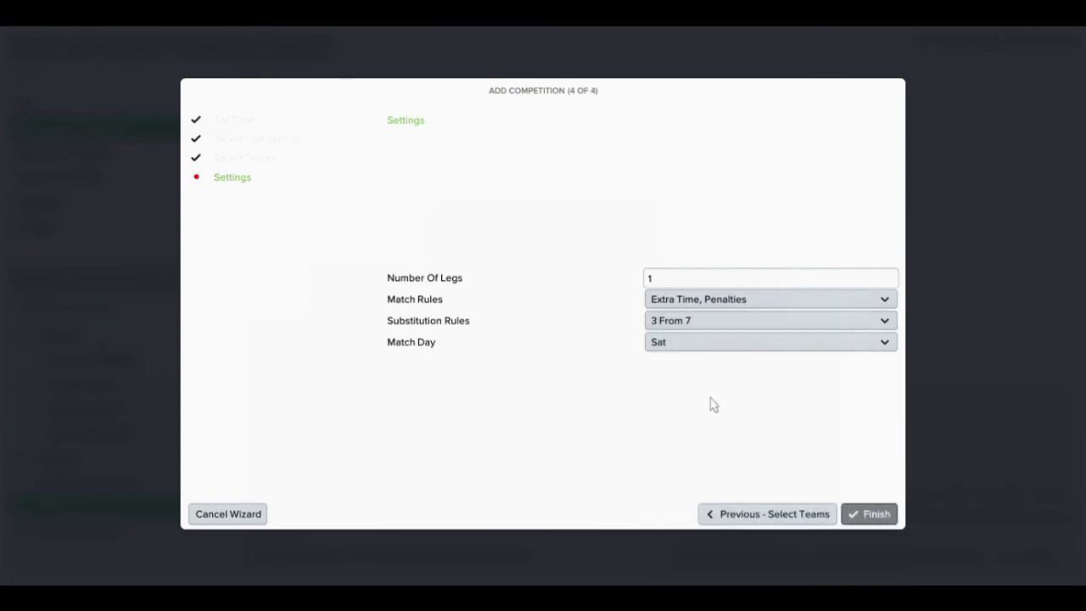
left_click(874, 515)
Step: Add a cup of type Other Cup to the Scottish rules using the Betfred Cup and continue to its team selection
left_click(740, 494)
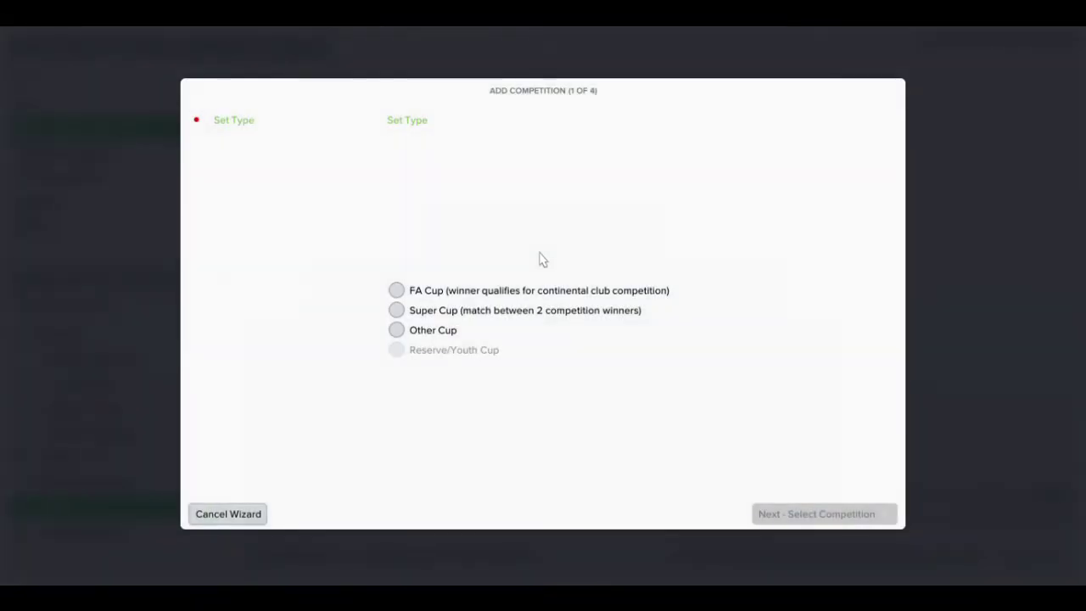
left_click(433, 333)
left_click(792, 516)
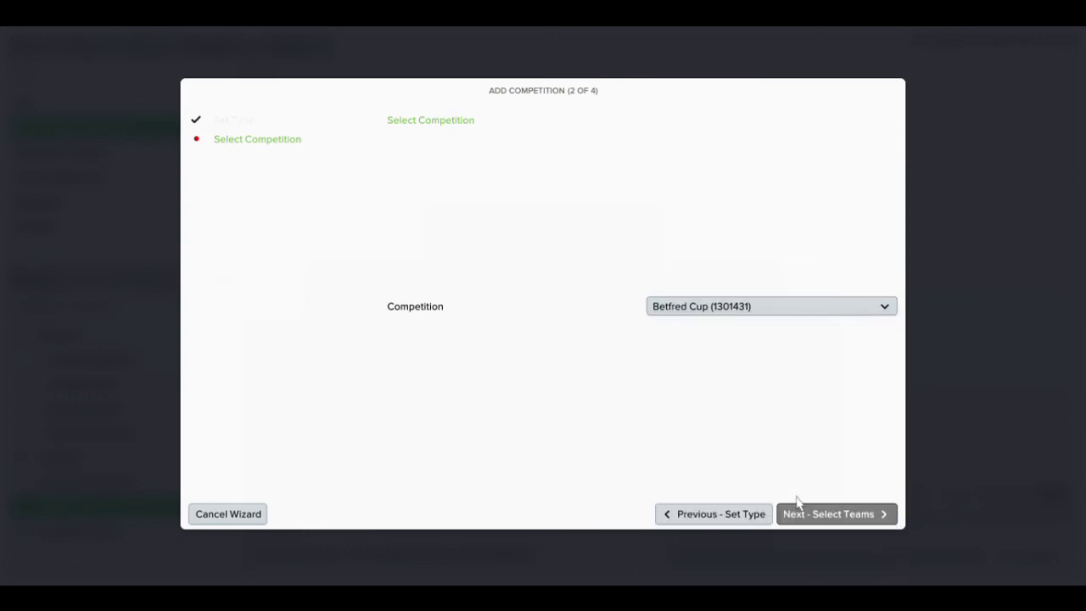
left_click(829, 515)
Step: Fill the Betfred Cup with the teams of Ladbrokes Premiership and Ladbrokes Championship, and continue to its settings
left_click(409, 466)
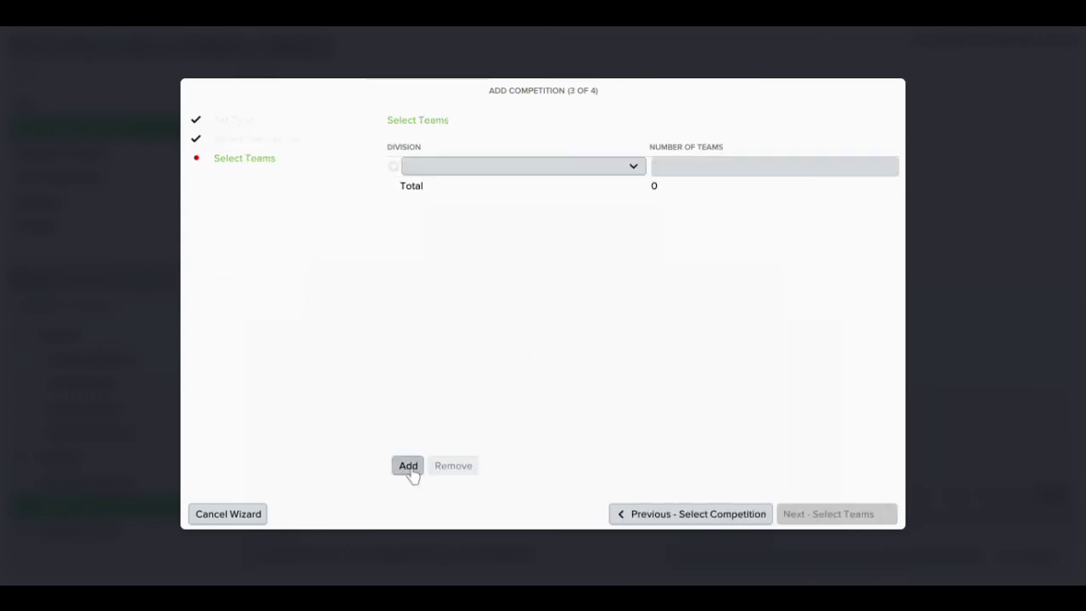
left_click(509, 171)
left_click(482, 187)
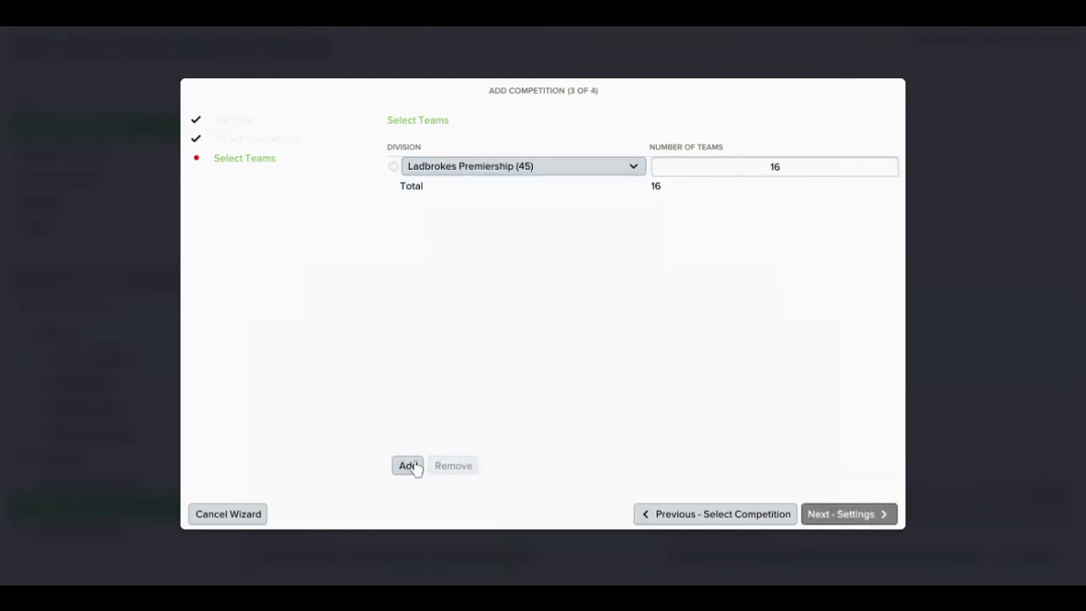
left_click(412, 466)
left_click(515, 187)
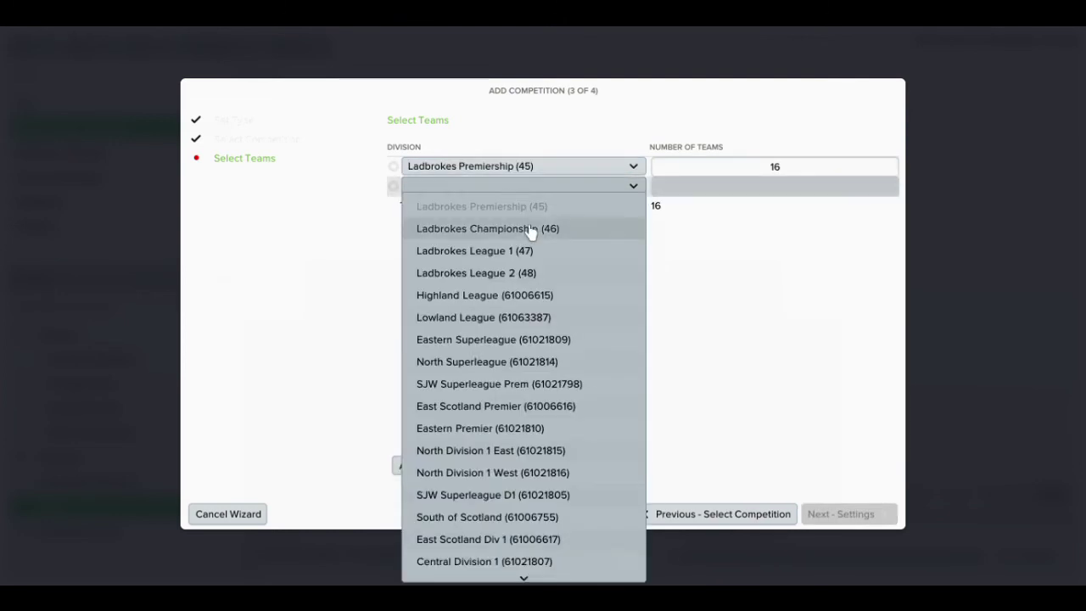
left_click(530, 229)
left_click(849, 515)
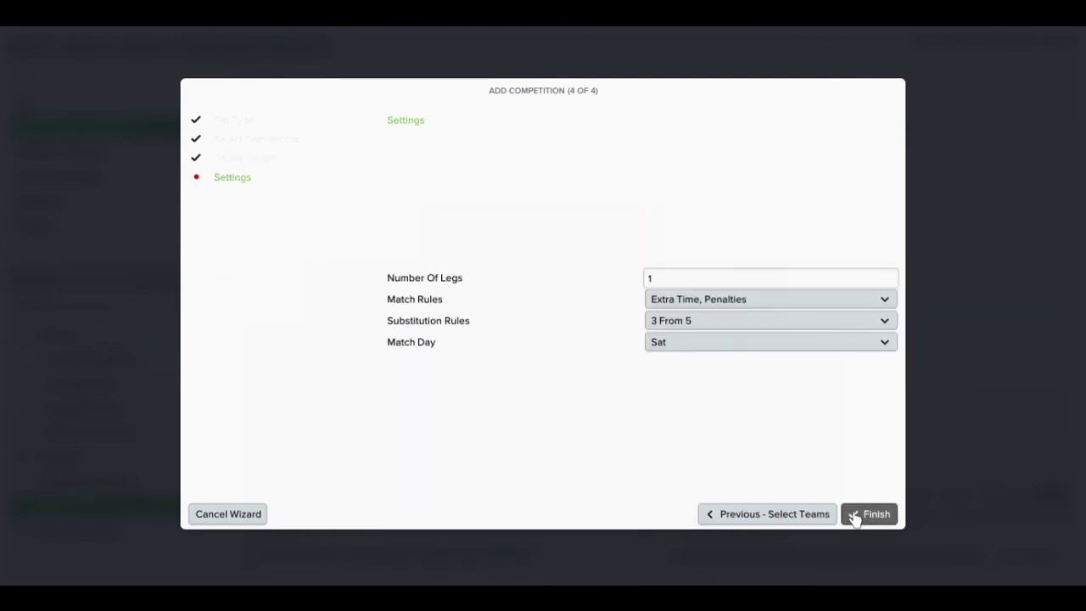
Step: Set the Betfred Cup's substitution rules to 3 From 7 and finish adding the cup
left_click(754, 323)
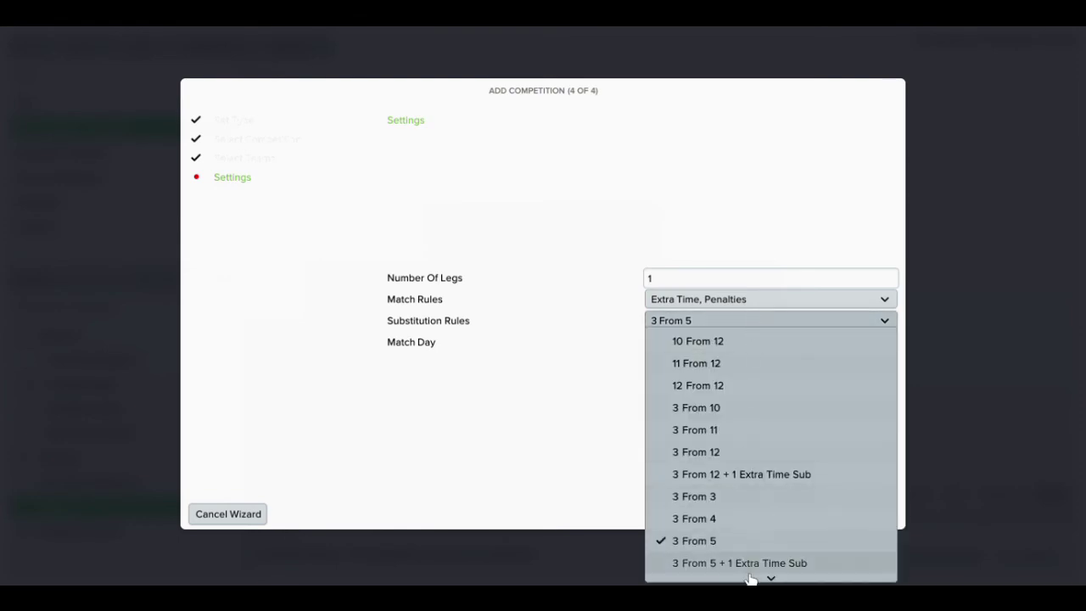
mouse_move(752, 580)
left_click(752, 519)
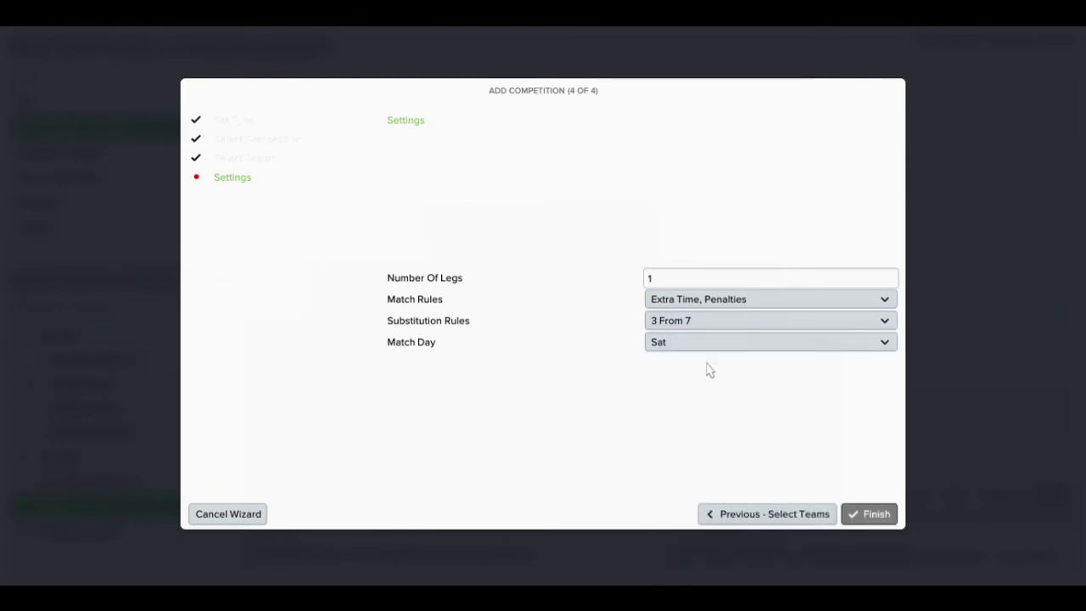
left_click(874, 514)
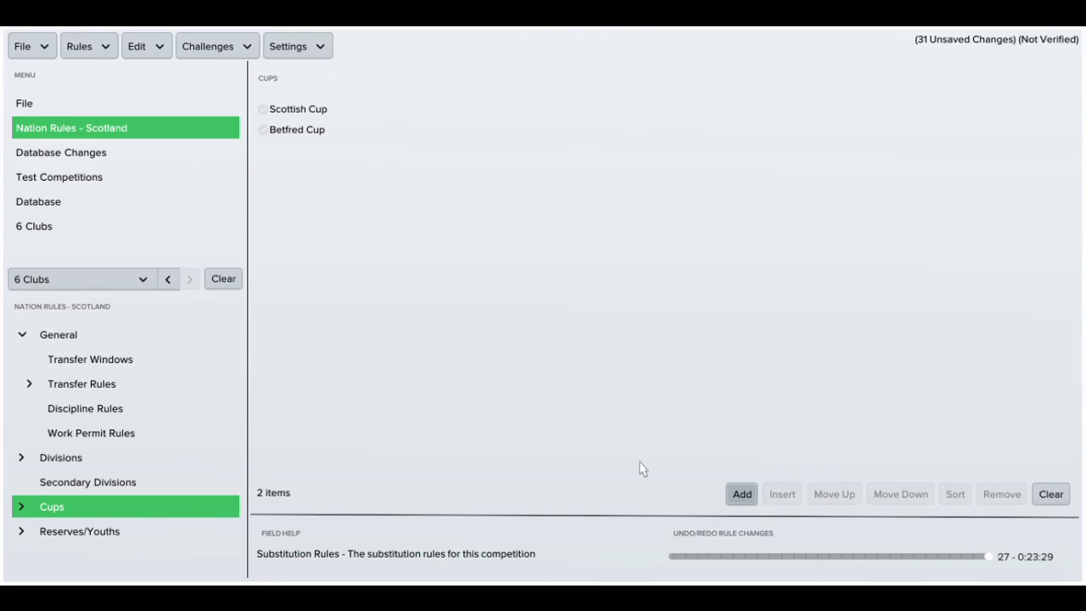
Step: Add another cup of type Other Cup using the Challenge Cup and continue to its team selection
left_click(742, 495)
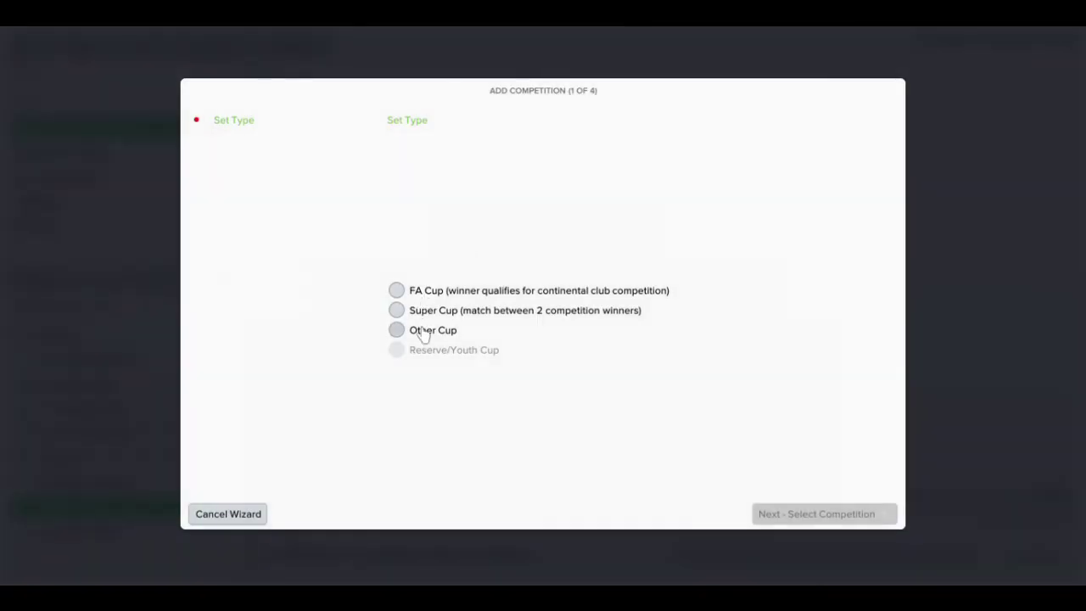
left_click(443, 331)
left_click(817, 514)
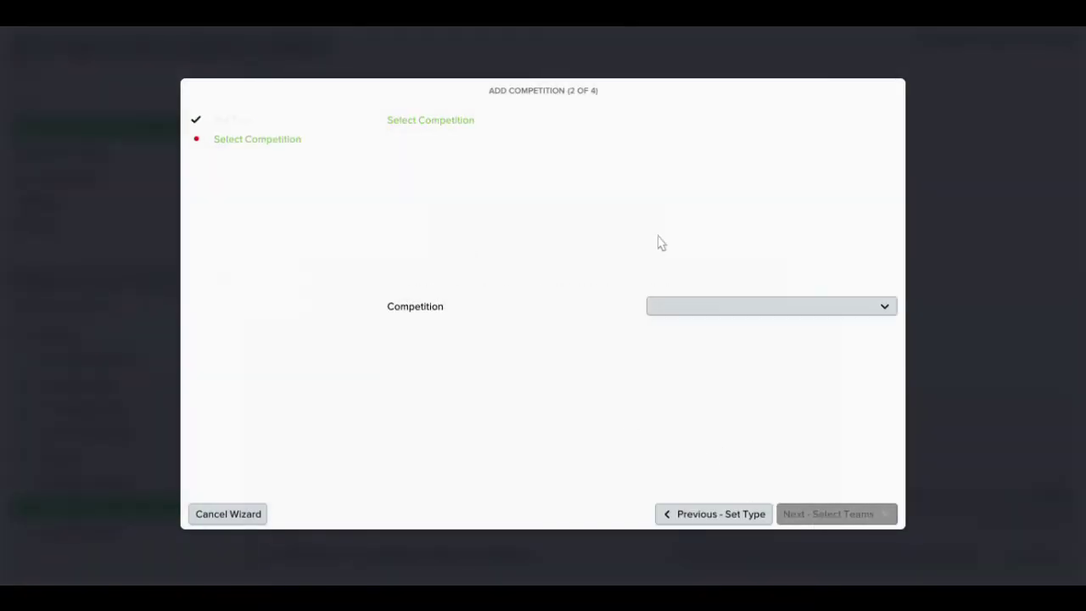
left_click(698, 308)
left_click(727, 371)
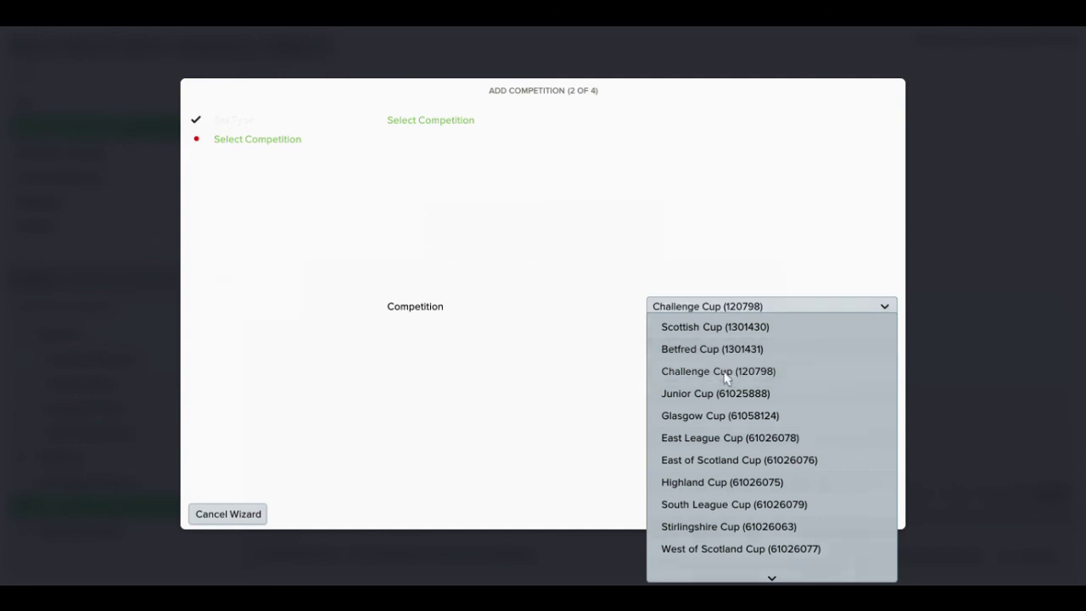
left_click(828, 514)
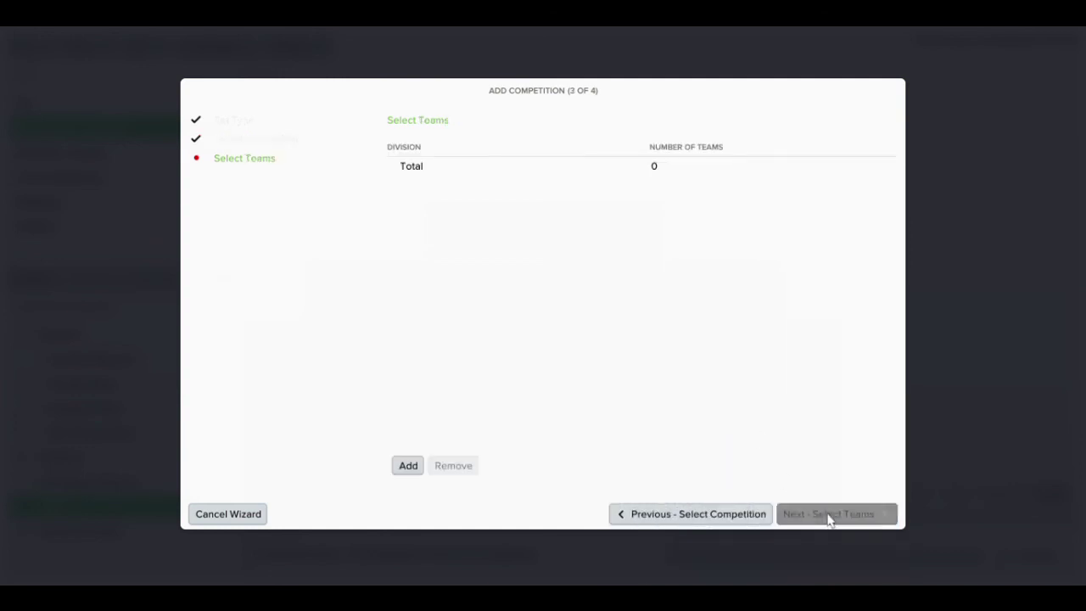
Step: Fill the Challenge Cup with the teams of Ladbrokes League 1 and Ladbrokes League 2, and continue to its settings
left_click(417, 464)
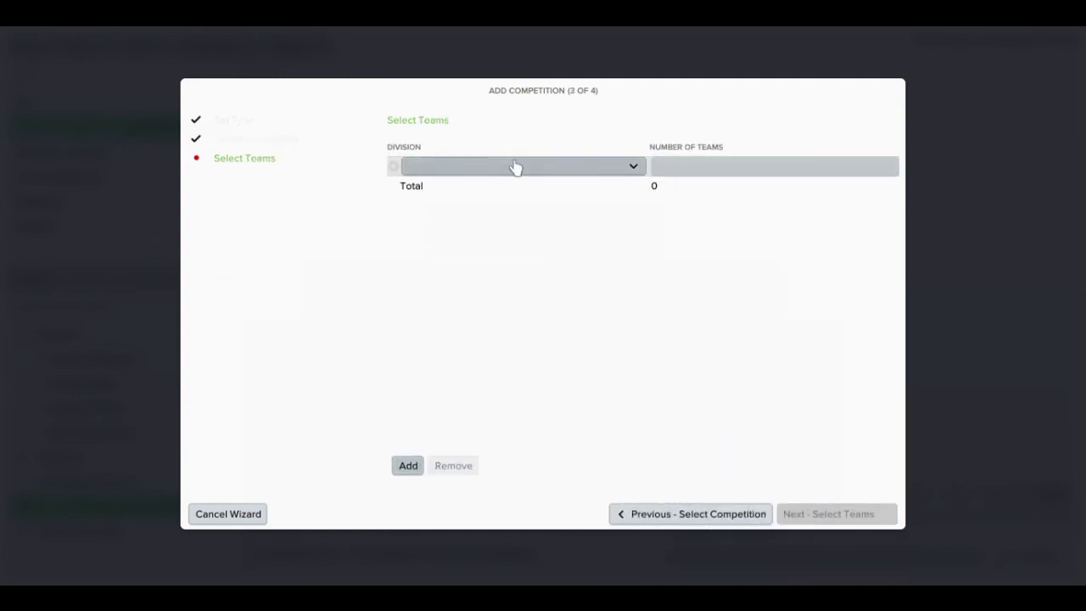
left_click(517, 166)
left_click(531, 233)
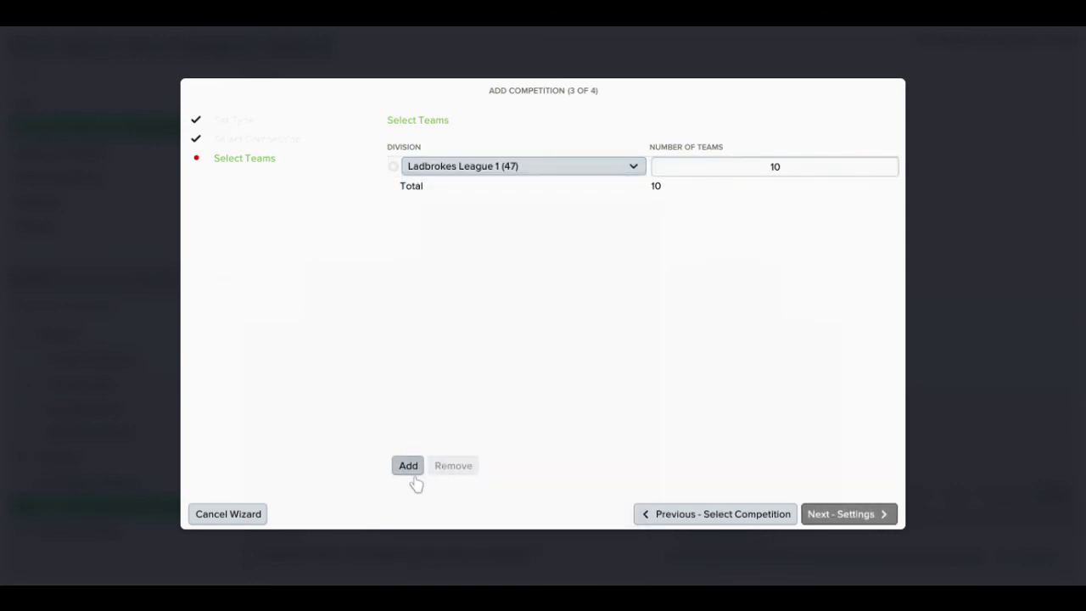
left_click(415, 478)
left_click(526, 187)
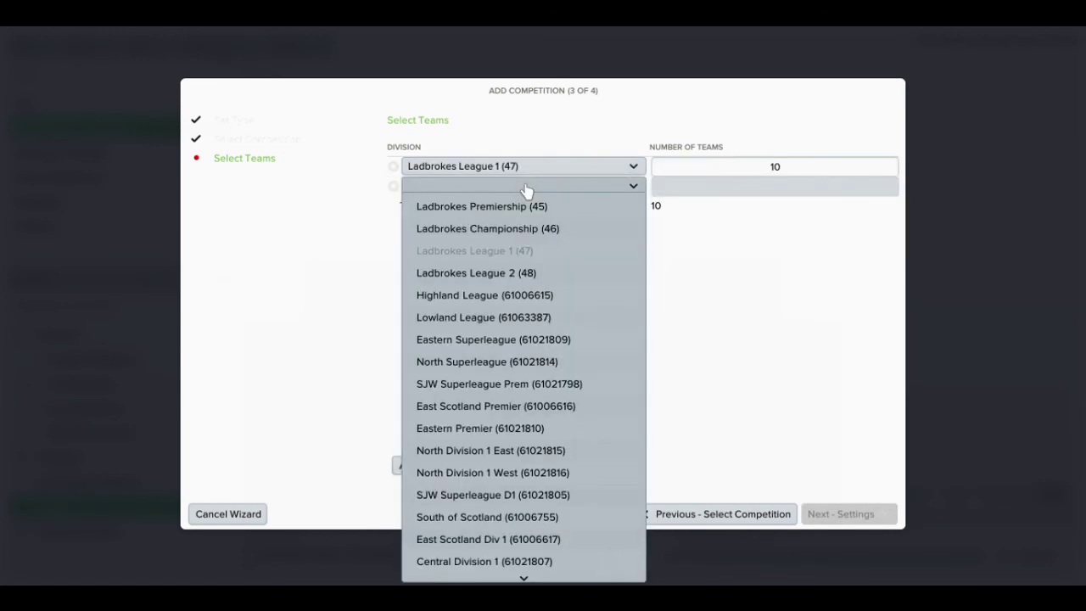
left_click(537, 274)
left_click(875, 515)
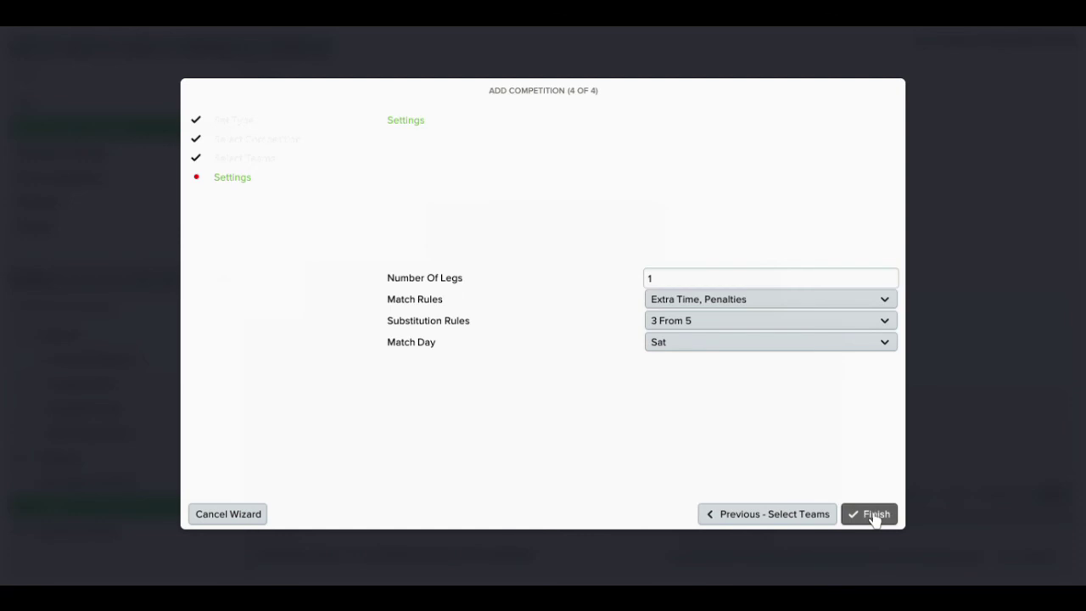
Step: Set the Challenge Cup's substitution rules to 3 From 7 and finish adding the cup
left_click(707, 322)
scroll(730, 575, "down", 3)
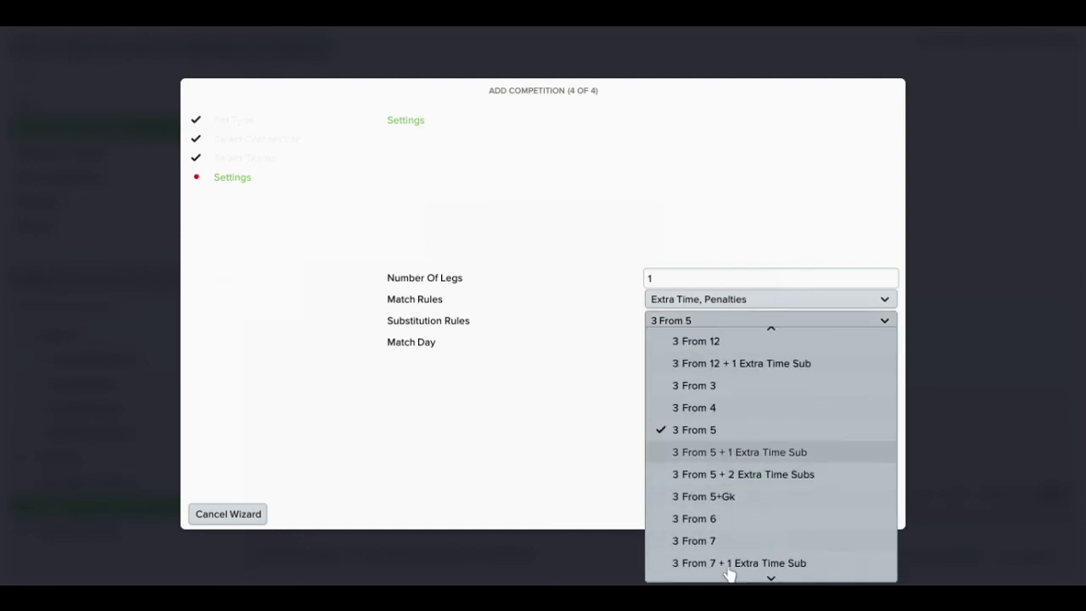
scroll(730, 575, "down", 1)
left_click(739, 519)
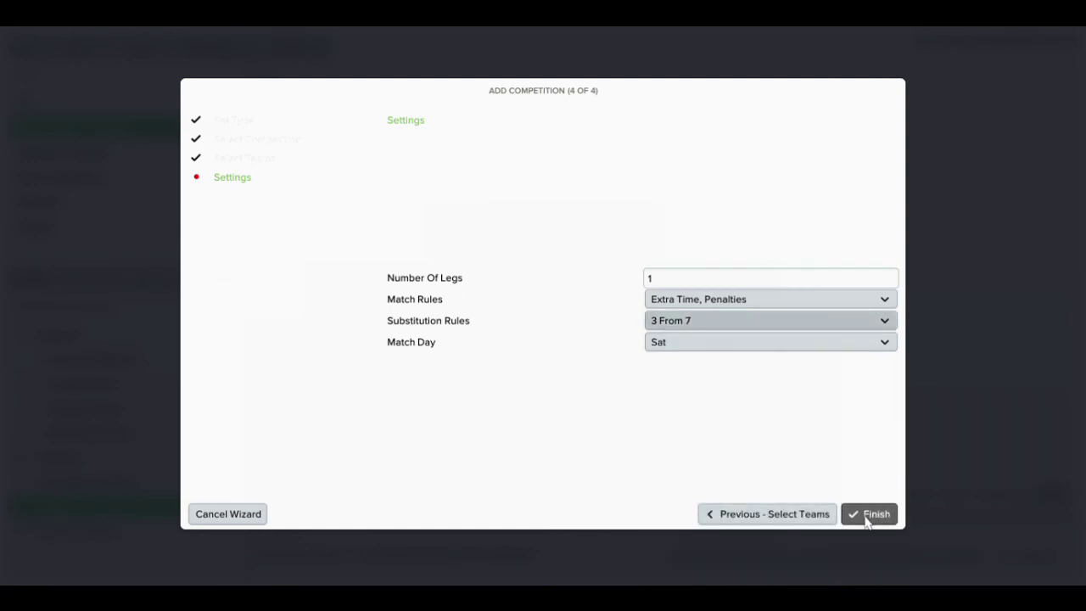
left_click(869, 514)
Step: Set the yellow card ban sequence in the Scottish discipline rules to 5, 9, 12, 15, etc
left_click(212, 408)
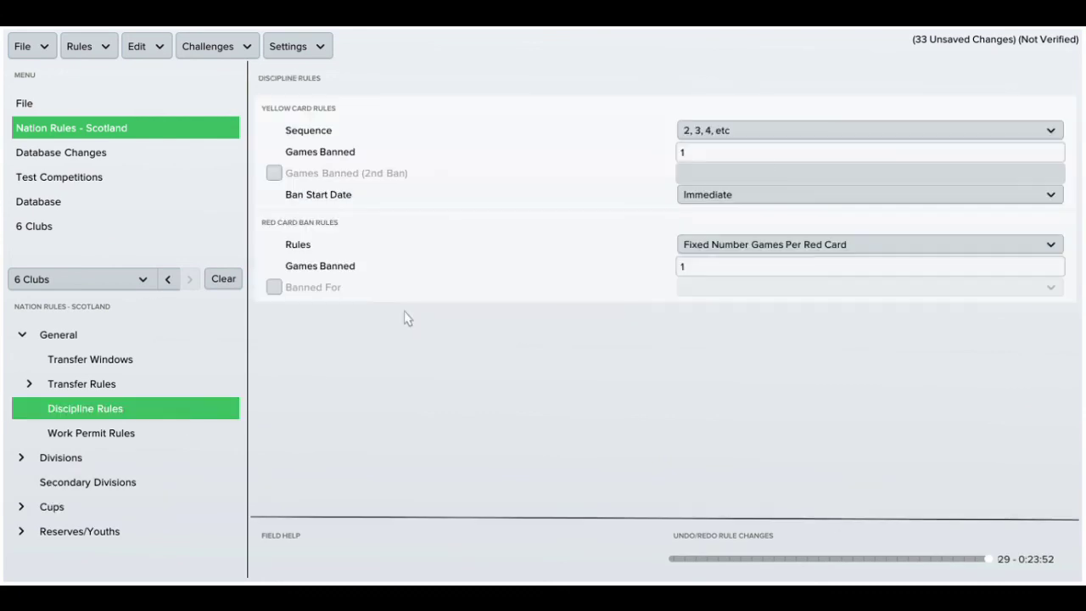
left_click(812, 131)
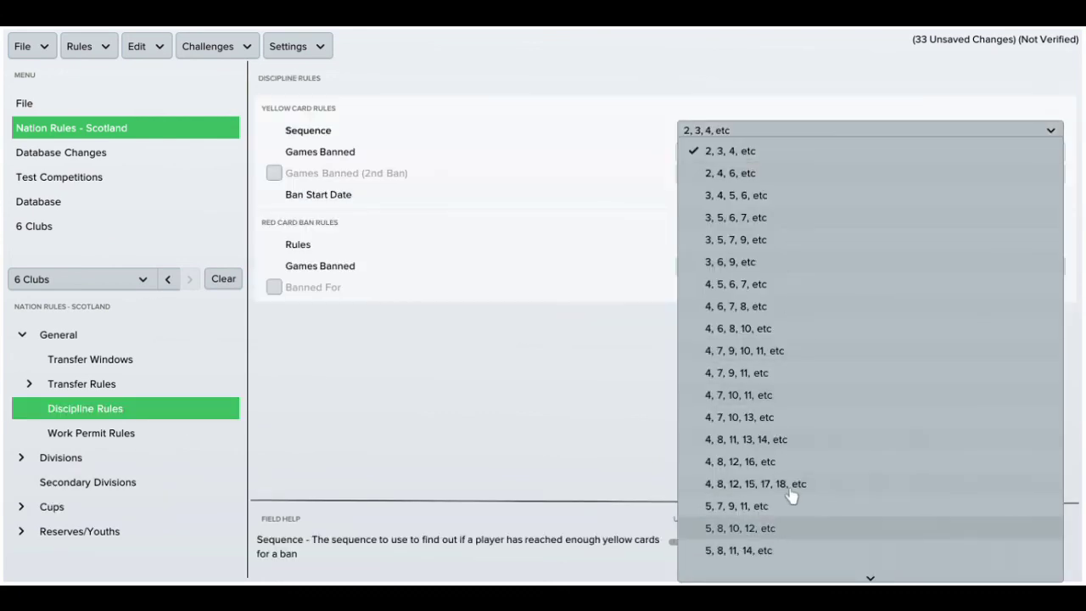
mouse_move(772, 577)
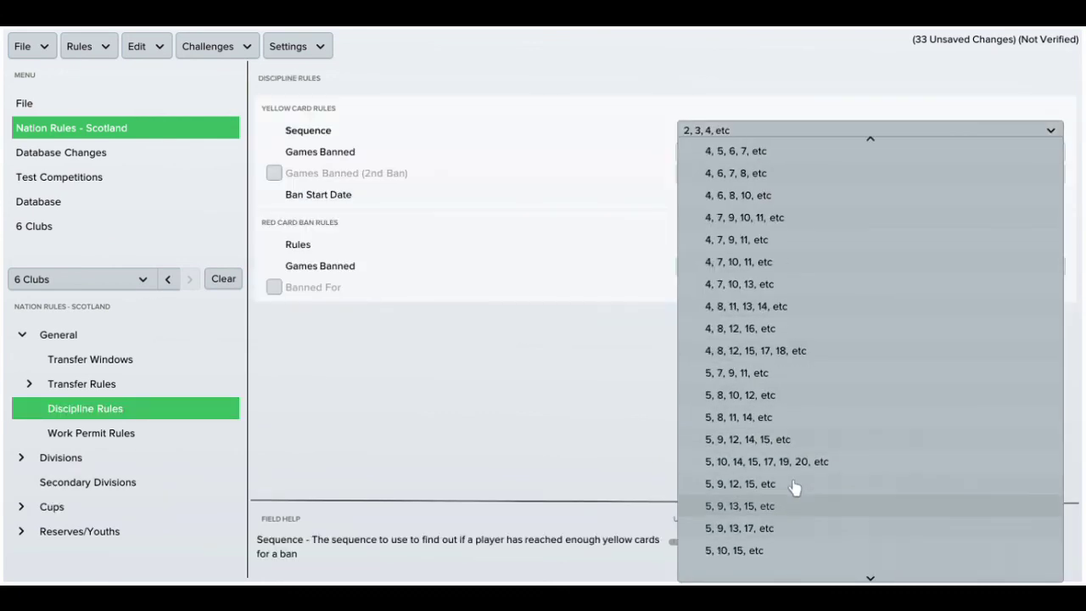
left_click(803, 484)
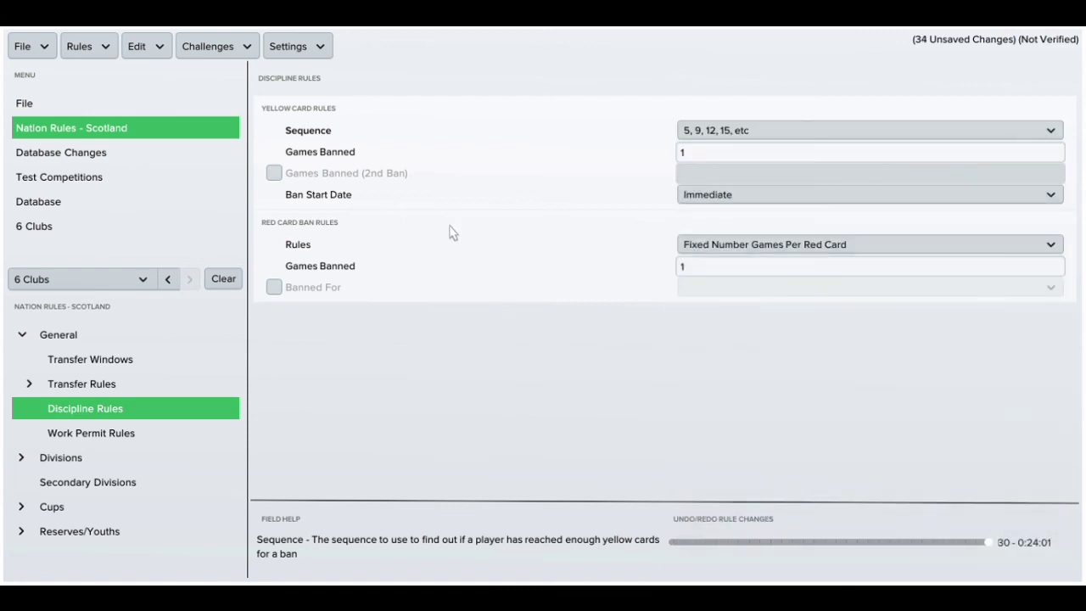
left_click(155, 437)
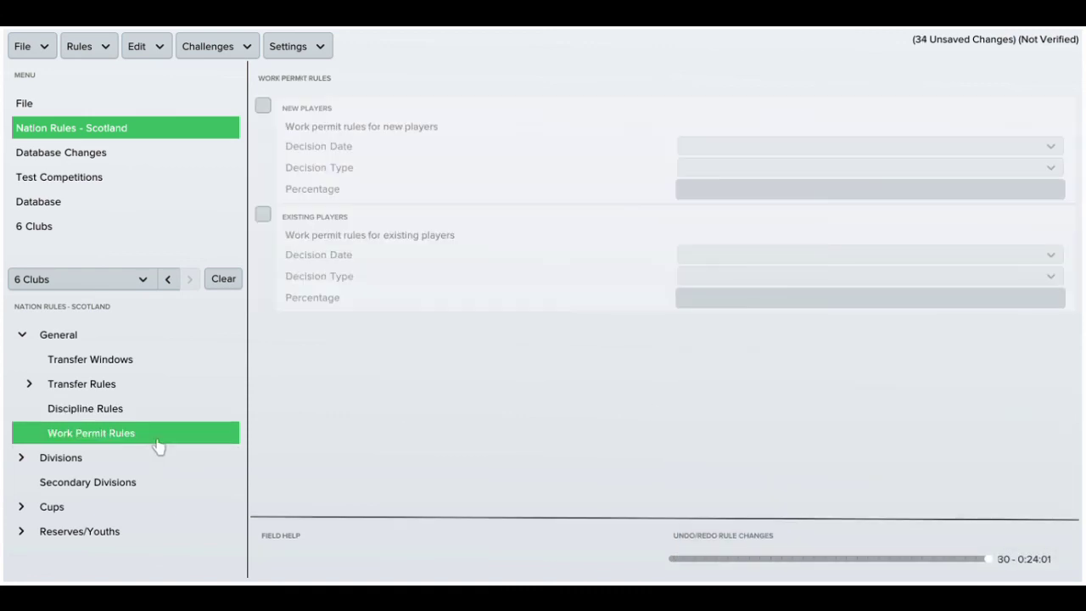
left_click(187, 369)
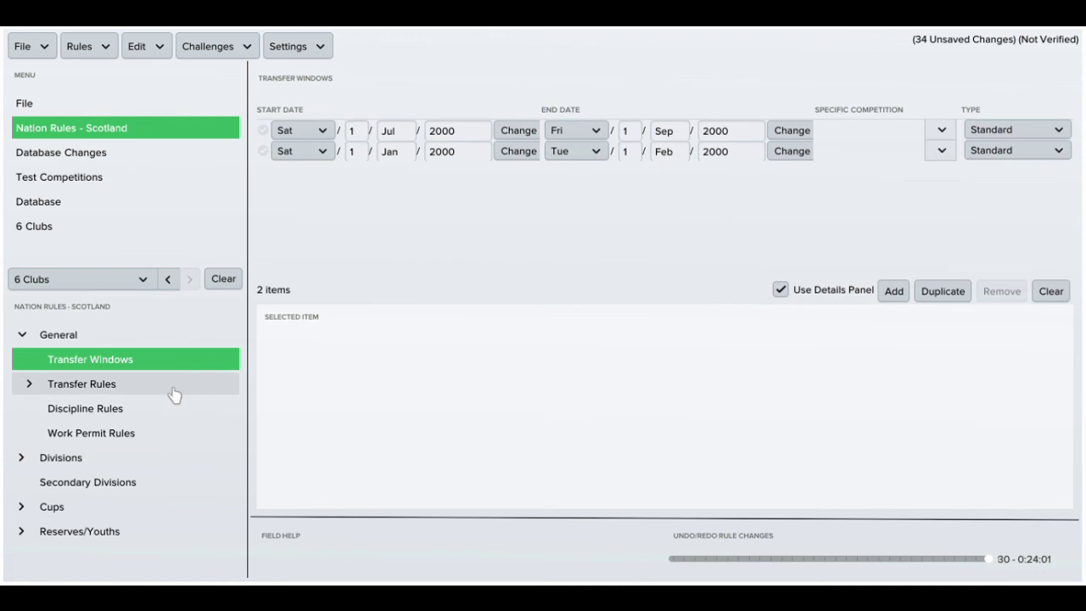
Step: Review Scotland's general reserve and youth team rules, and go to the competition tests
left_click(109, 532)
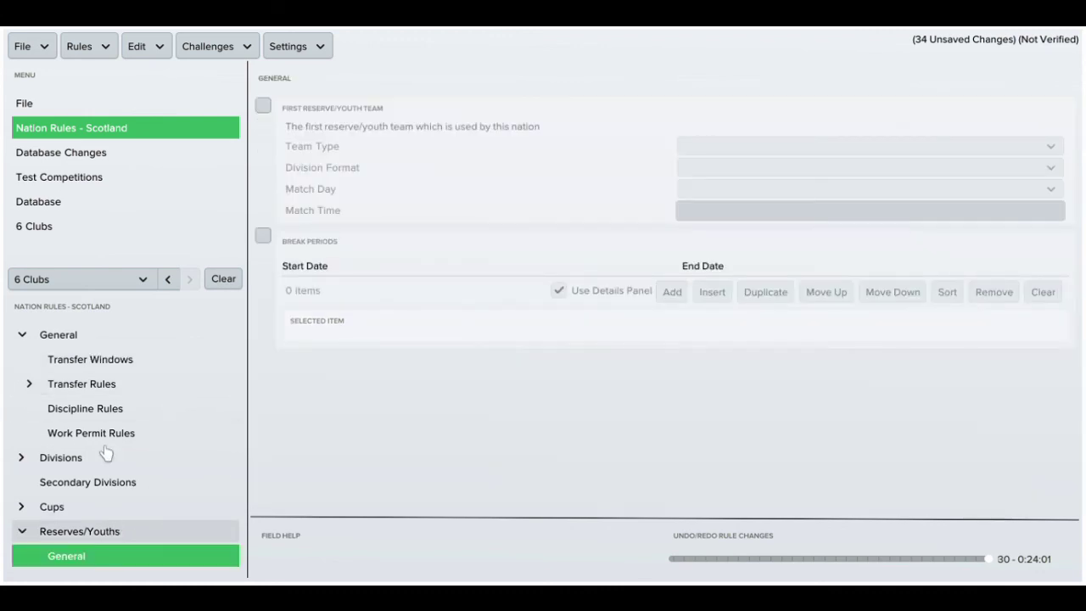
left_click(98, 176)
left_click(827, 287)
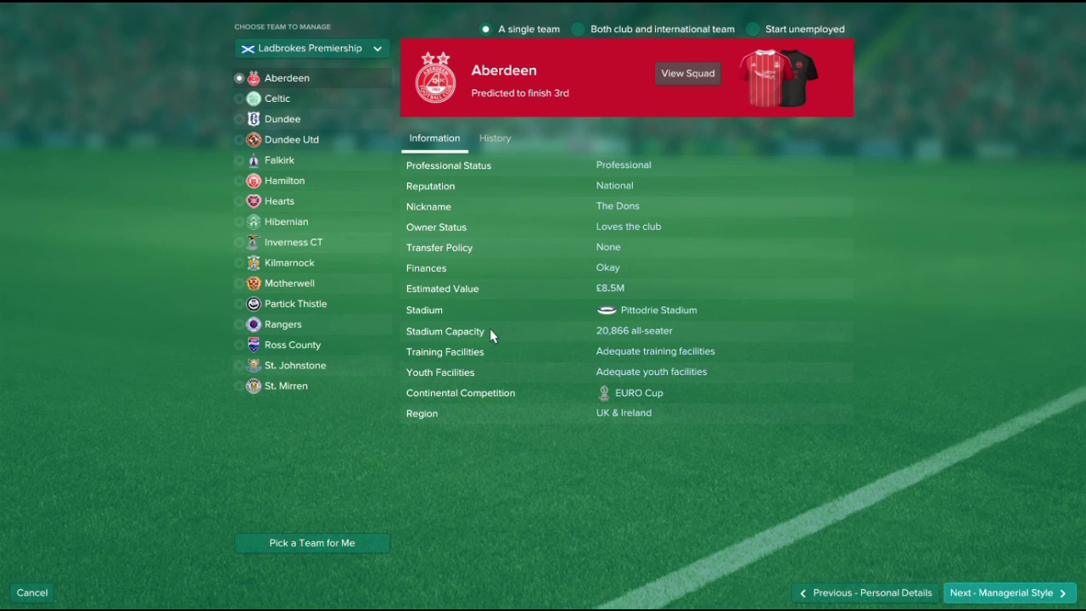
Step: Switch to Football Manager's team selection, list Scotland's Ladbrokes League 2 clubs and choose Huntly to manage
left_click(349, 55)
mouse_move(353, 76)
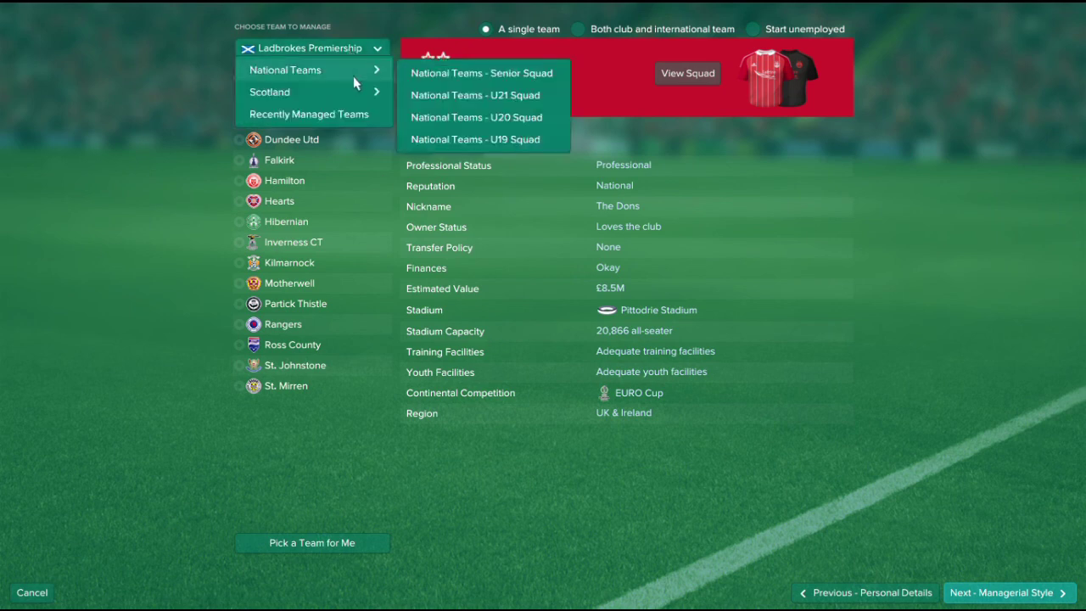
left_click(467, 139)
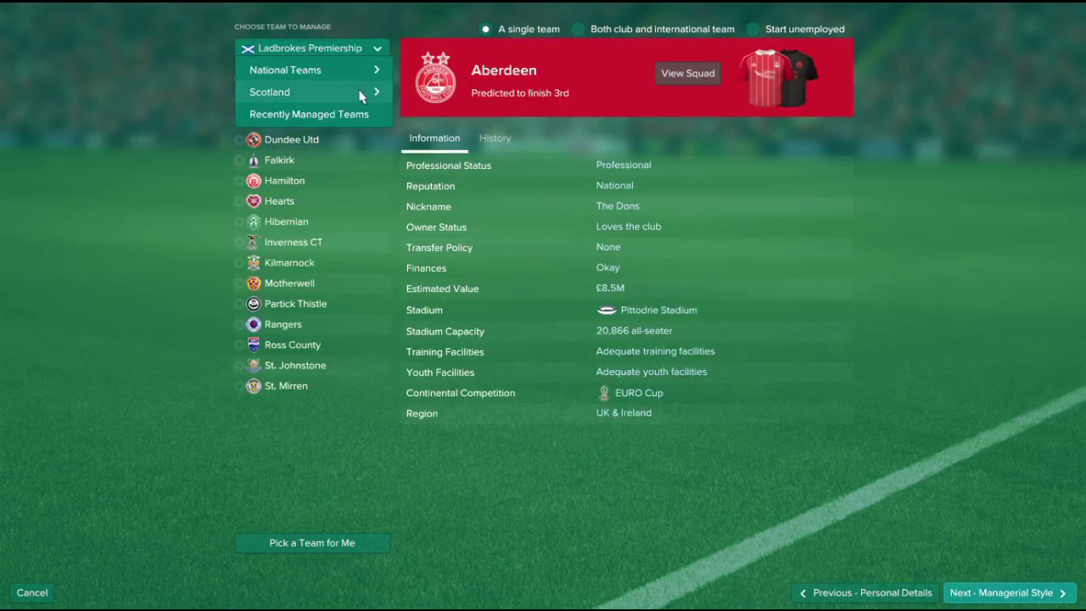
mouse_move(365, 91)
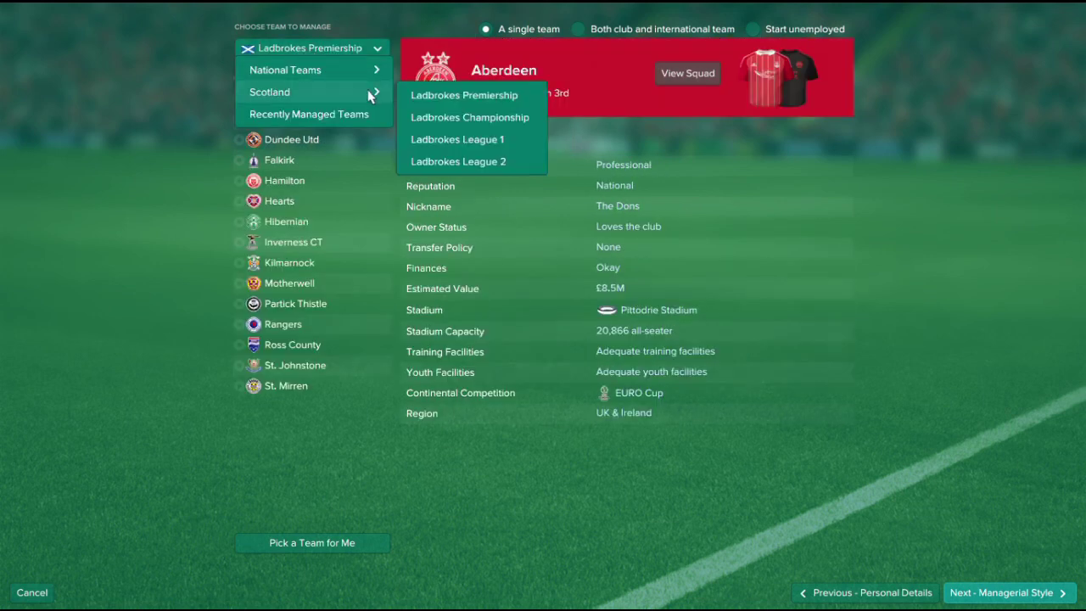
left_click(446, 163)
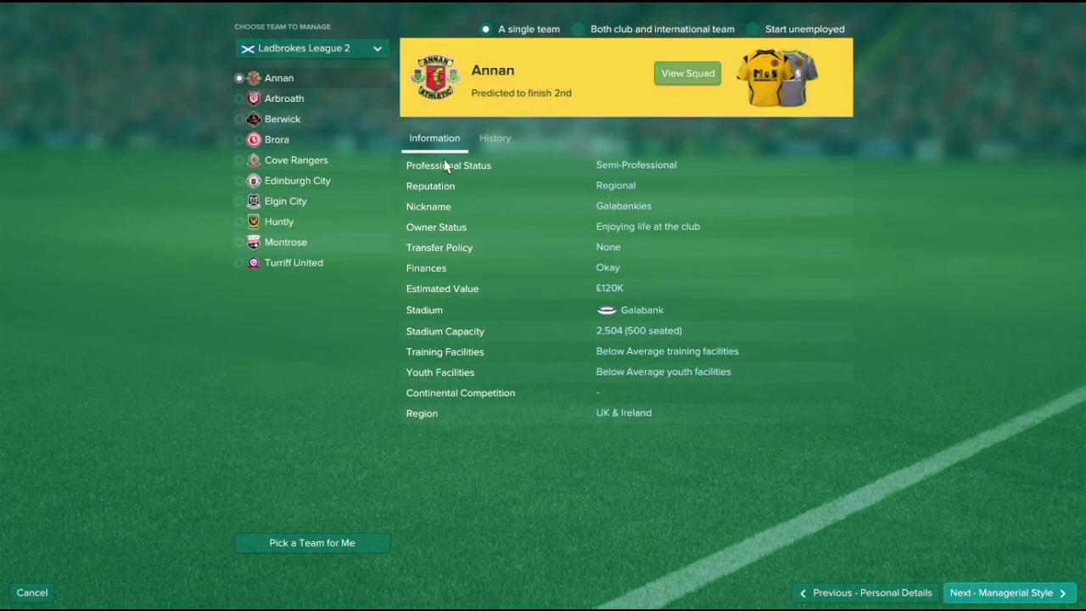
left_click(335, 229)
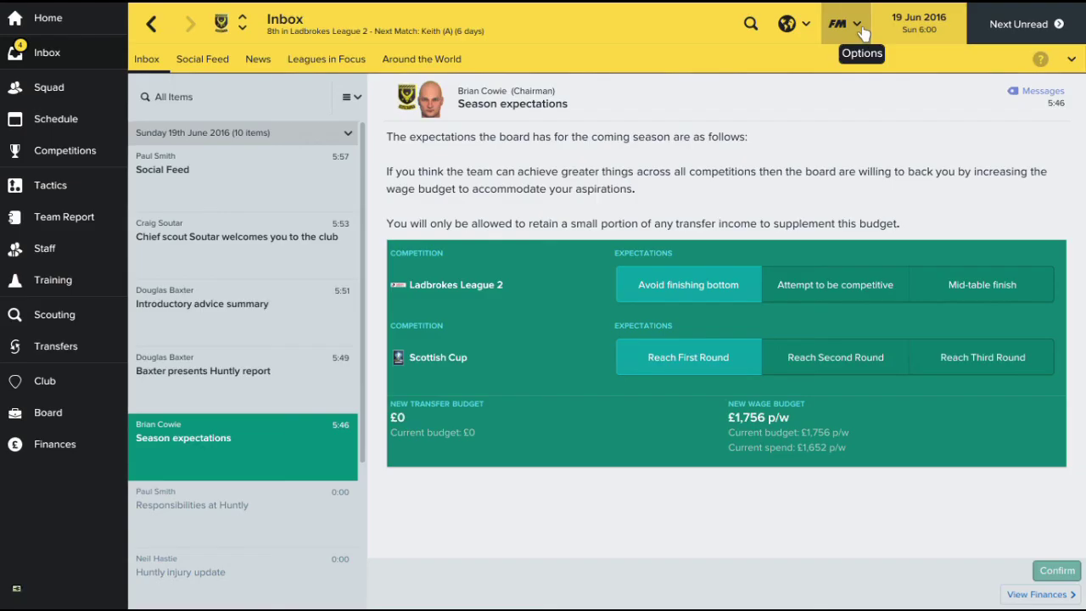
left_click(859, 25)
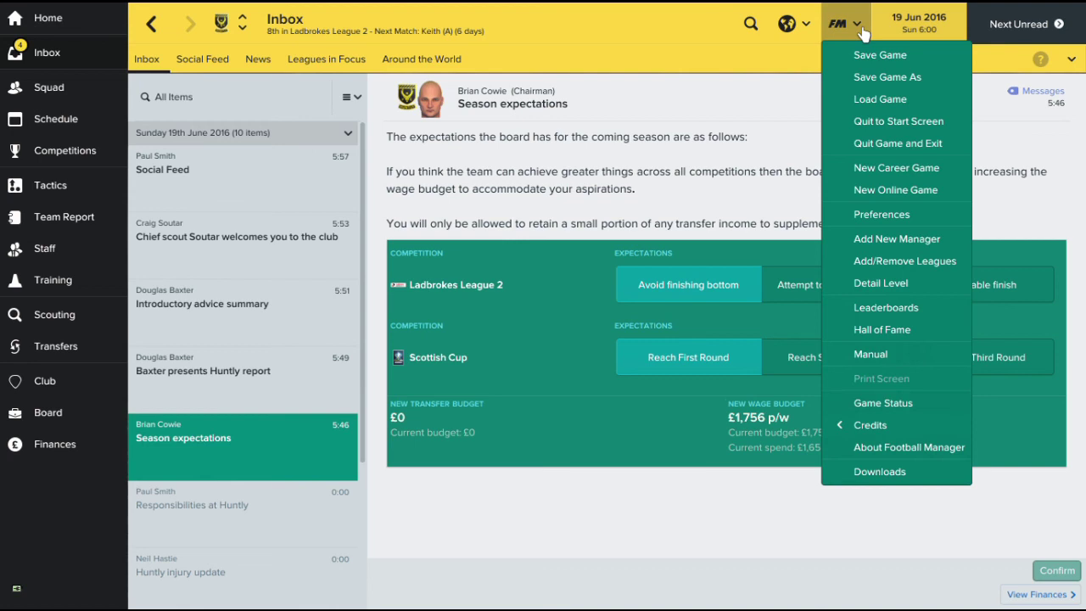
left_click(797, 535)
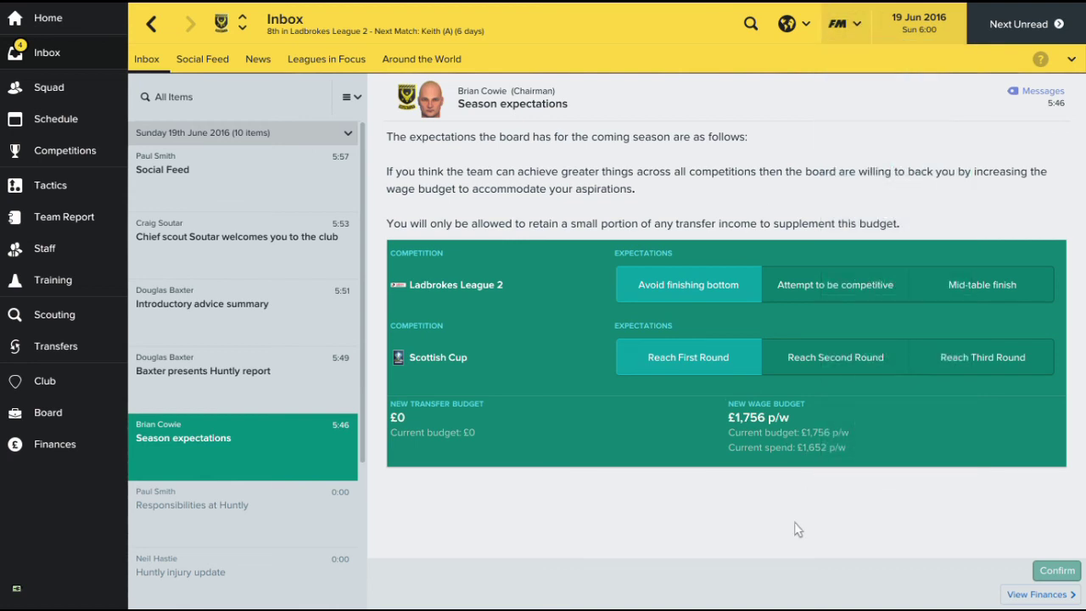
left_click(848, 24)
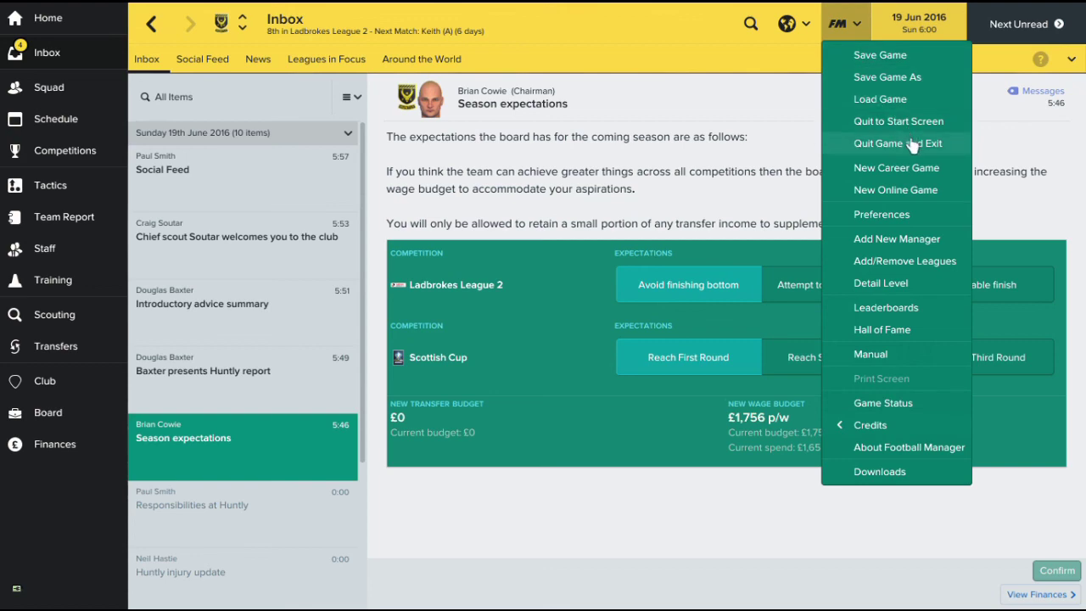